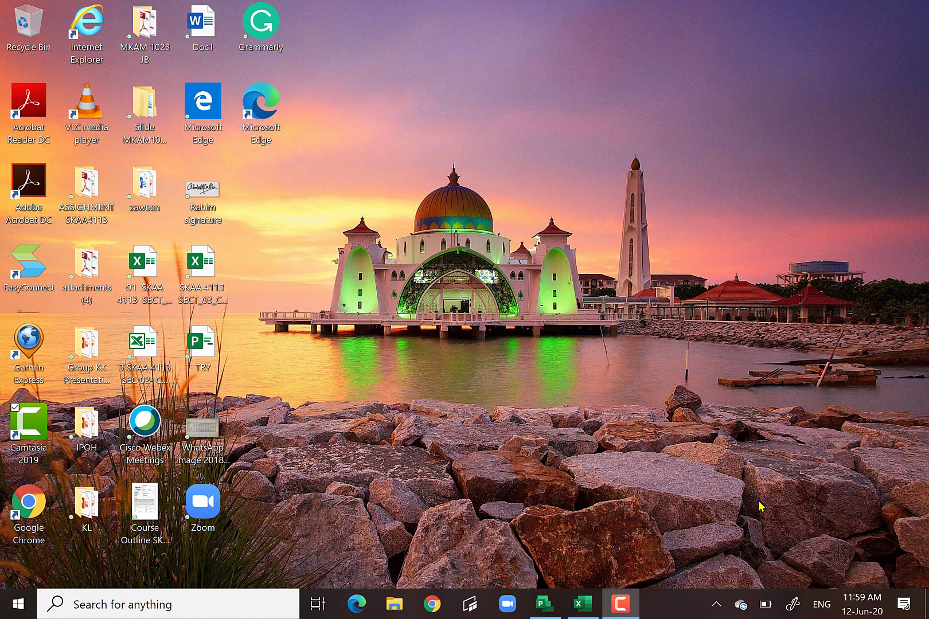
Open Microsoft Project and create a new blank project
click(539, 610)
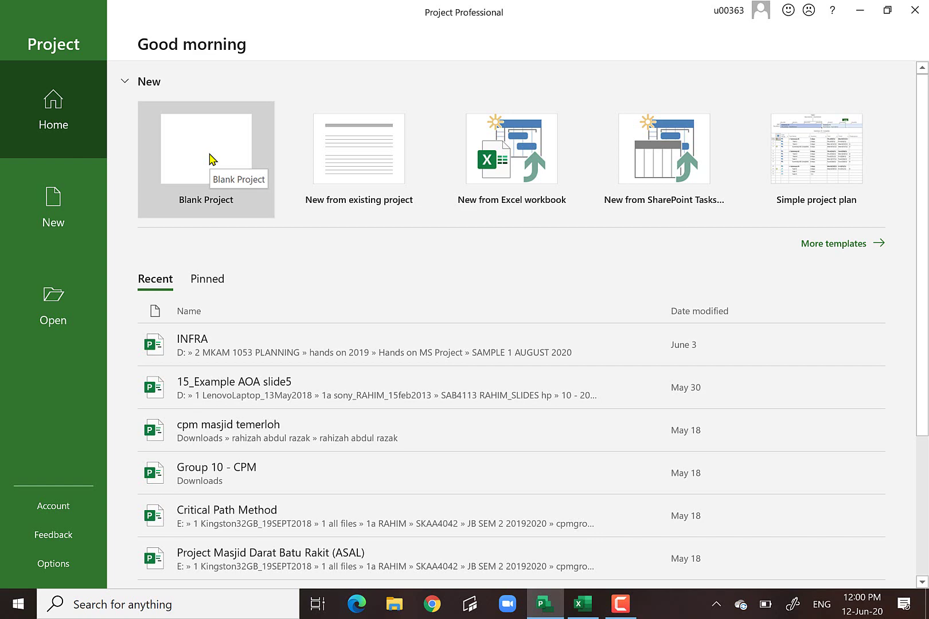
click(201, 154)
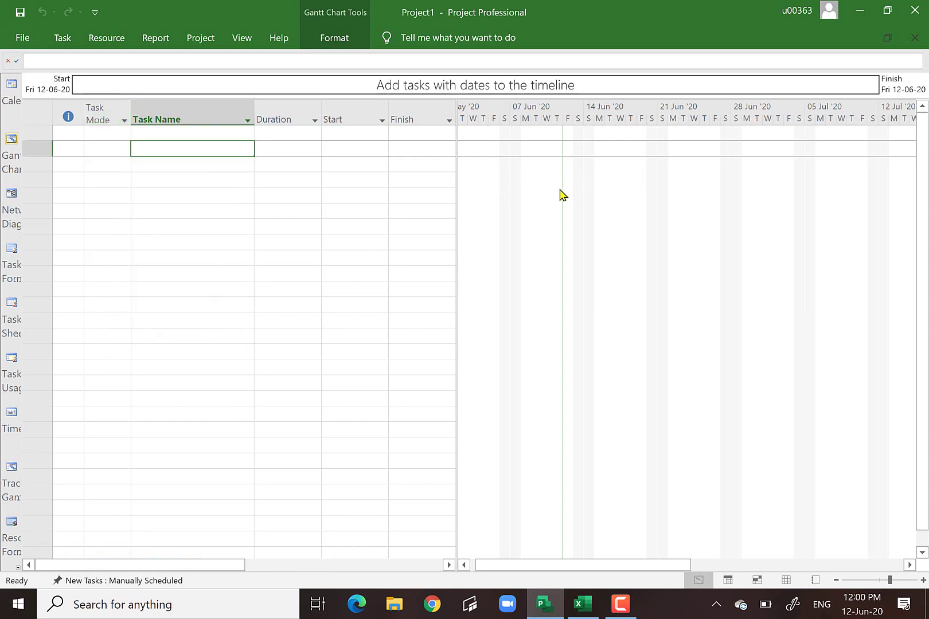
Examine the task table's columns from Task Mode through Resource Names, widening the table until Add New Column is in view
click(106, 105)
click(165, 104)
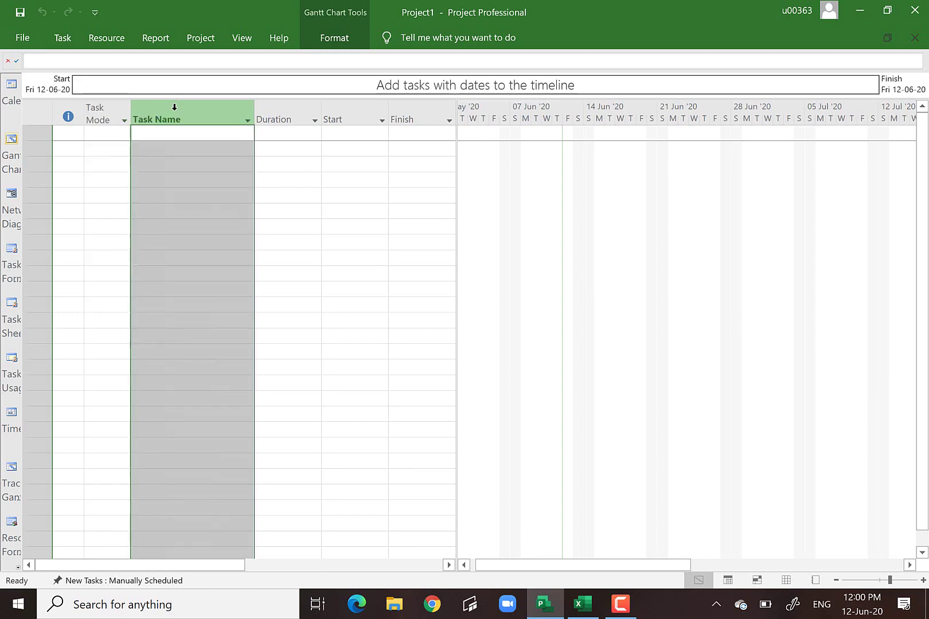
click(282, 113)
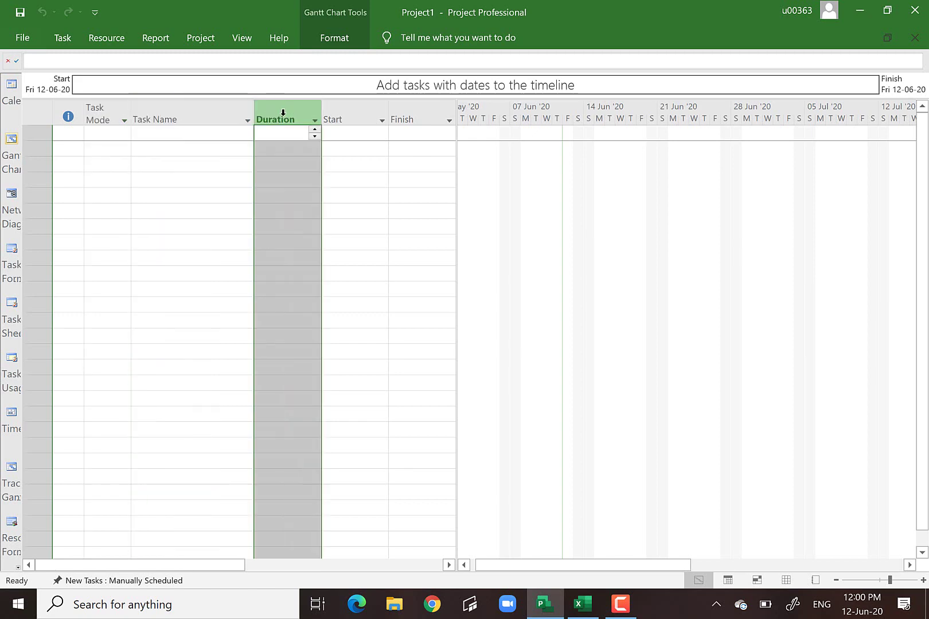
click(348, 112)
click(179, 114)
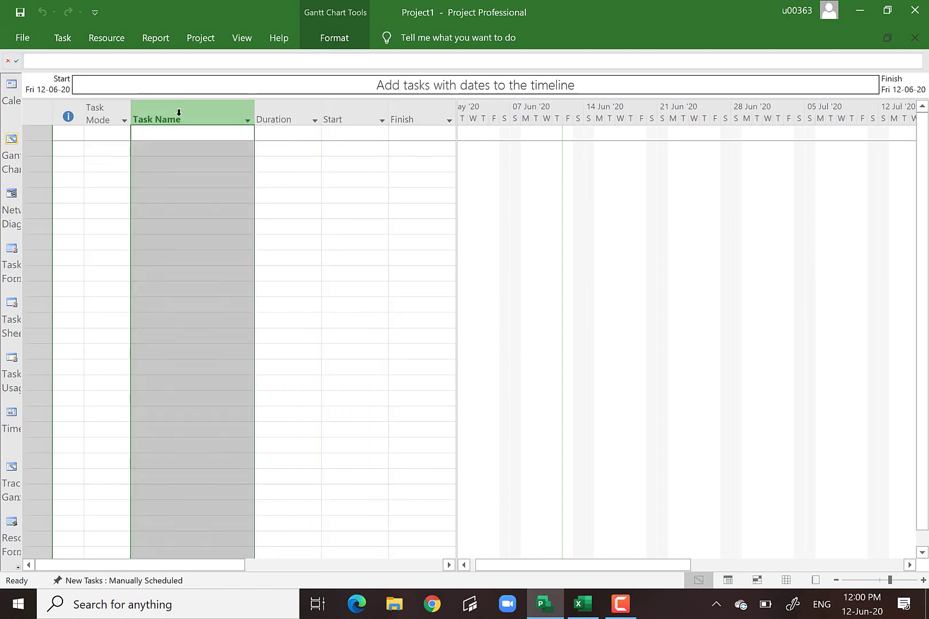
click(288, 112)
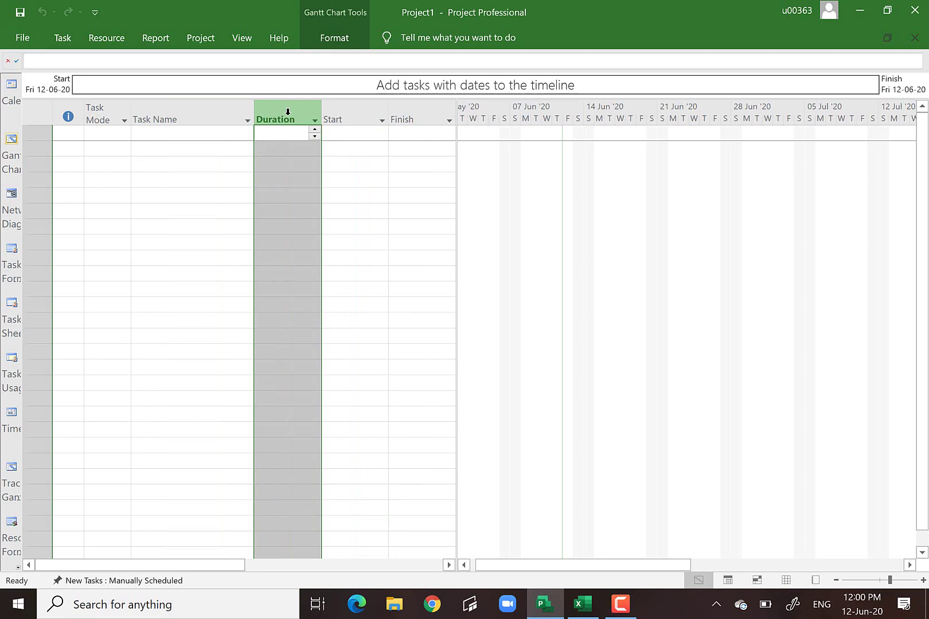
click(359, 116)
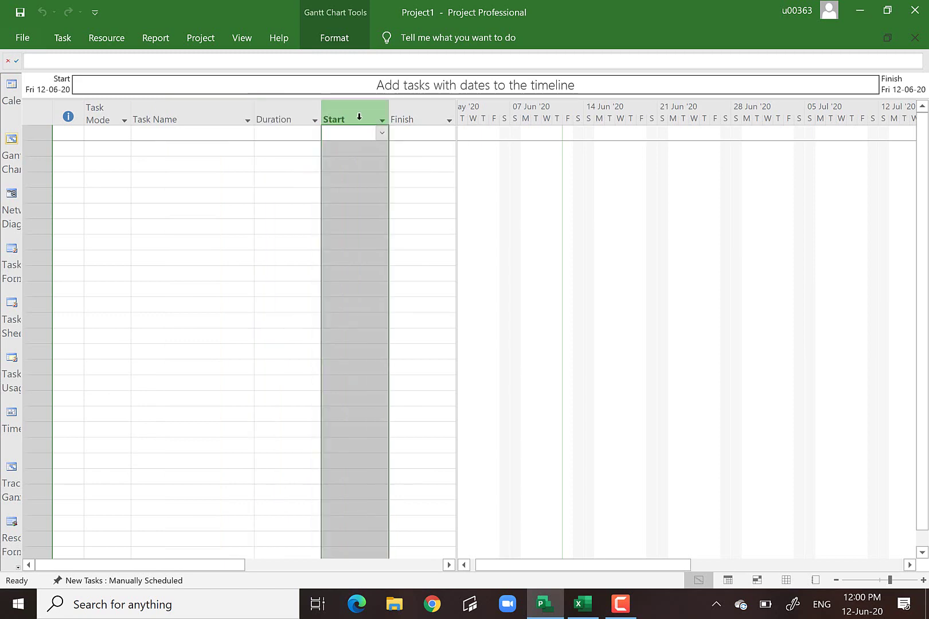
click(408, 115)
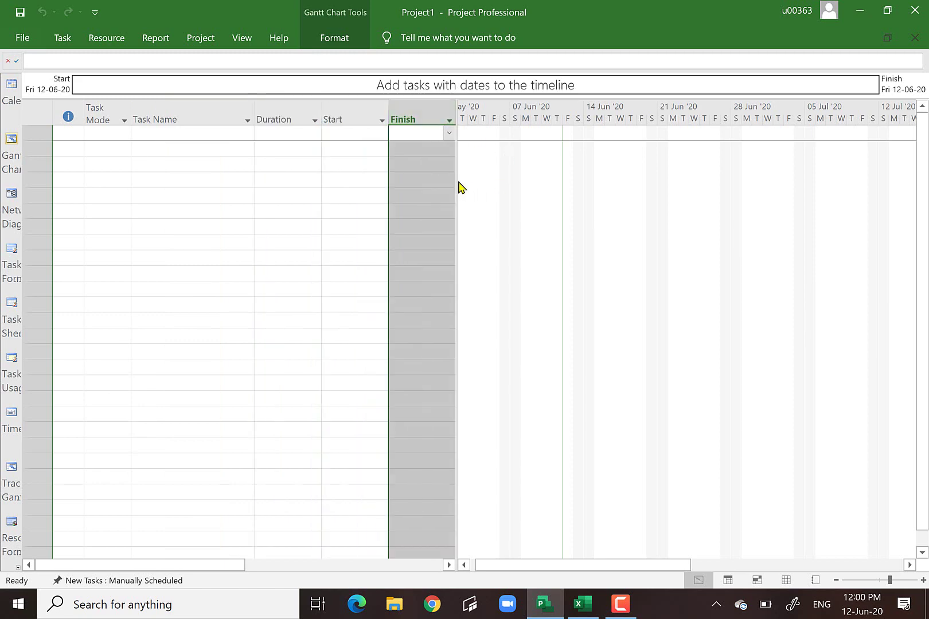
drag(457, 182, 628, 202)
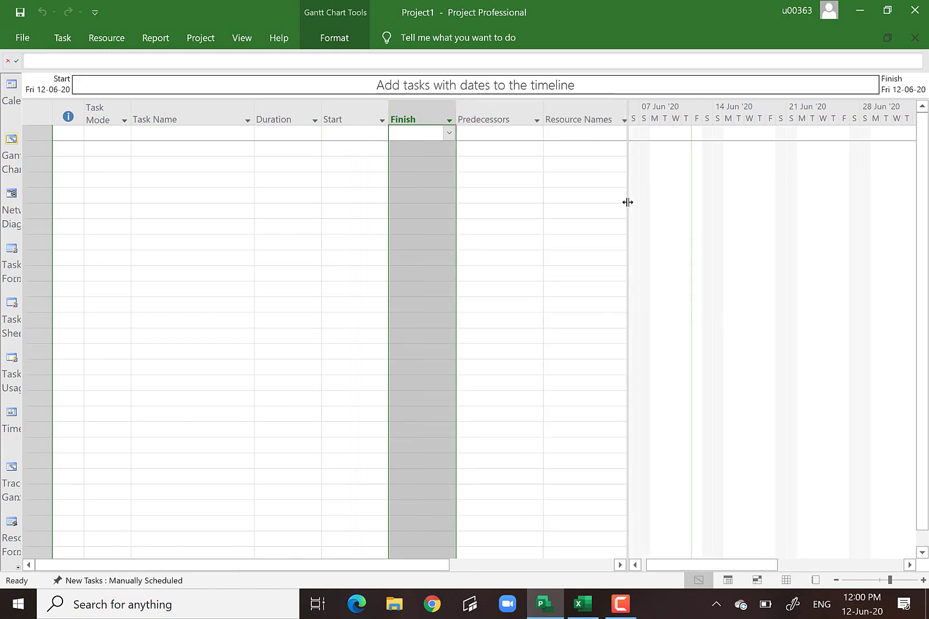
click(483, 116)
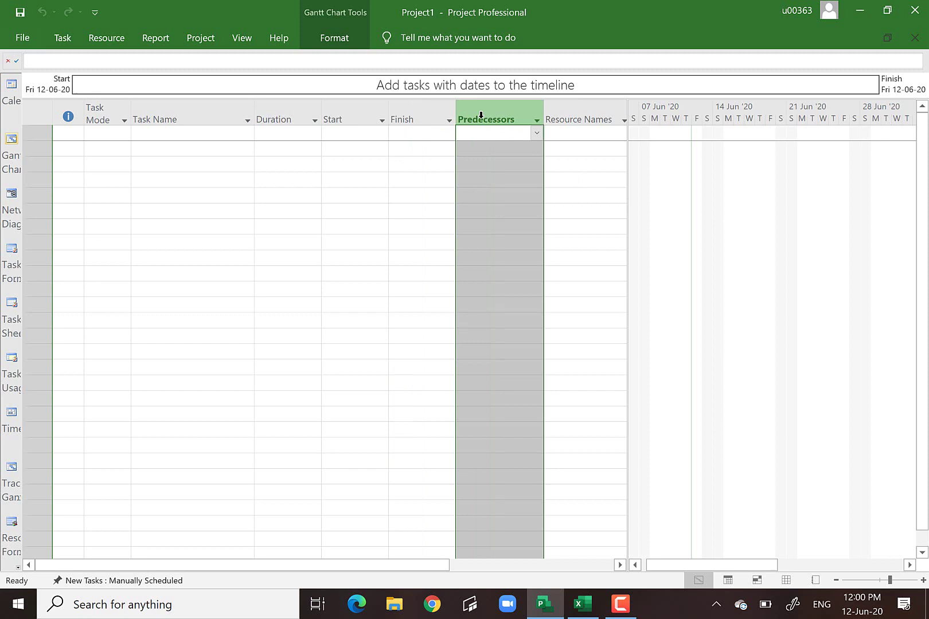
click(576, 109)
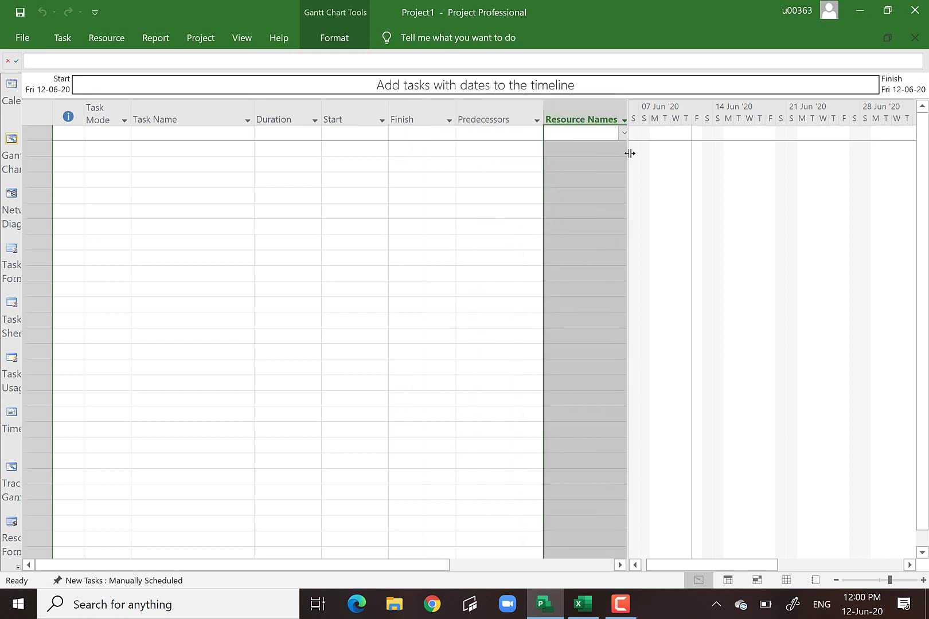
drag(627, 156, 746, 154)
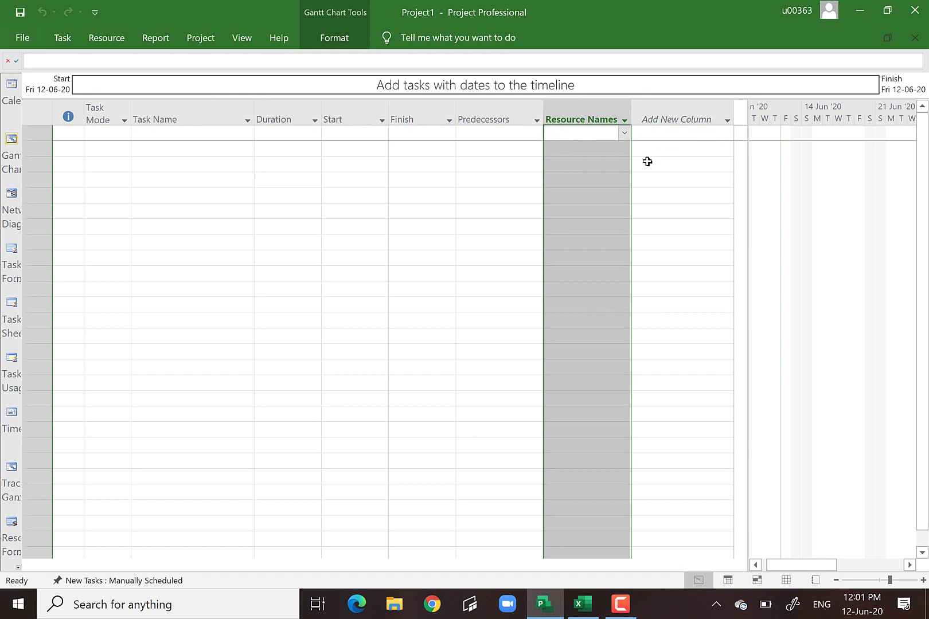
Insert a WBS column before the Duration column in the task table
click(269, 114)
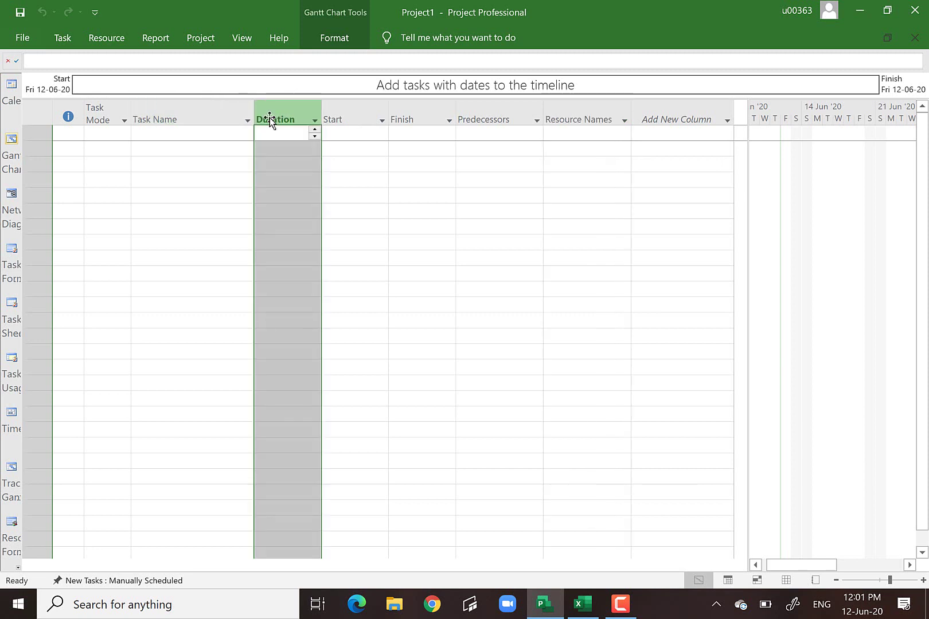
right_click(269, 118)
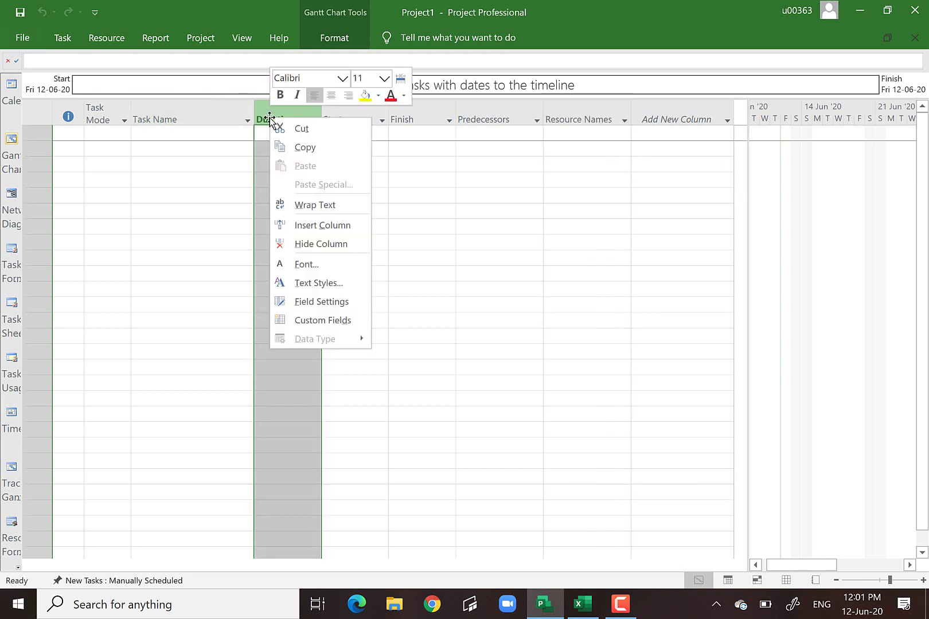
click(330, 229)
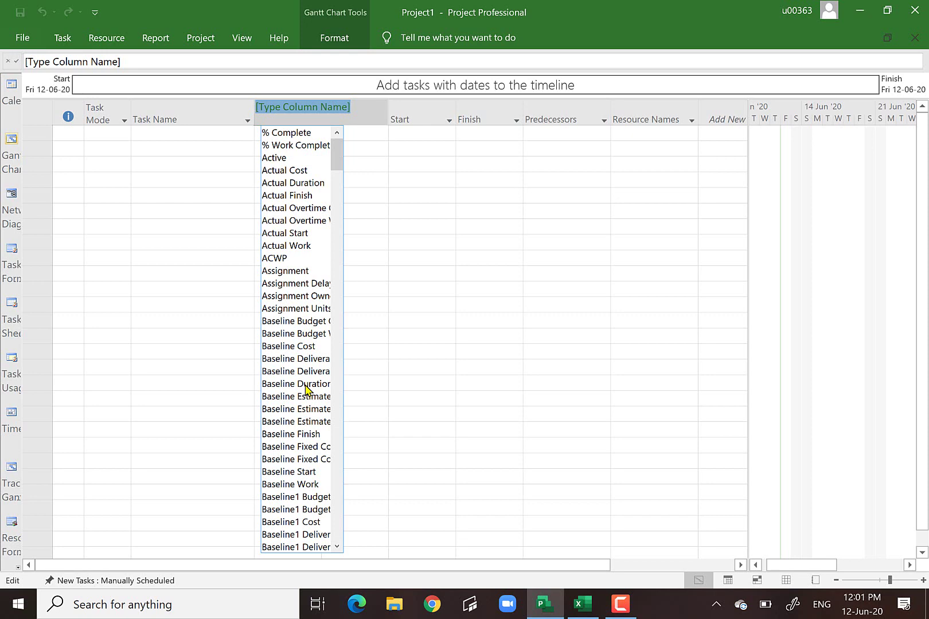
text(warning)
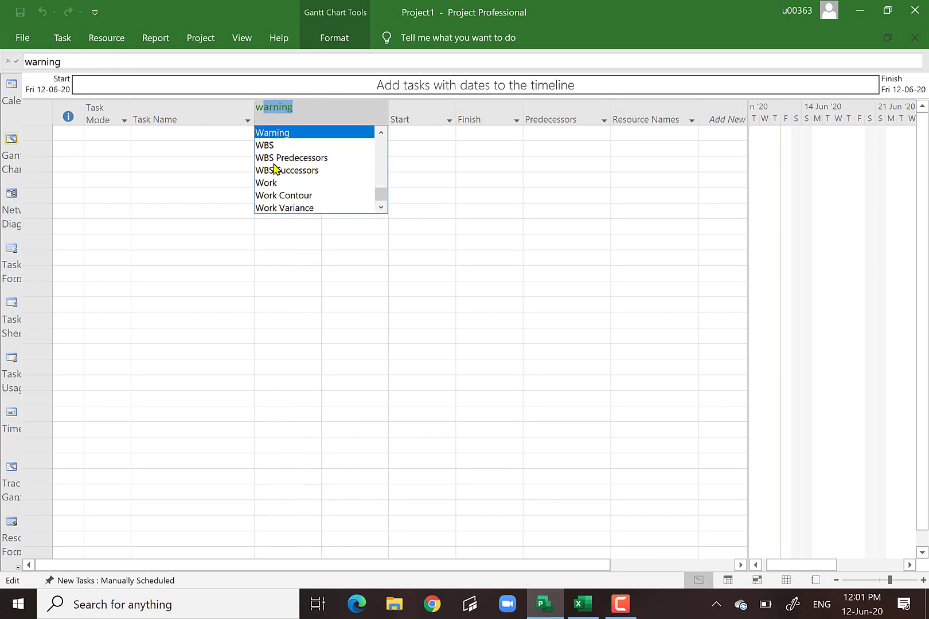
click(266, 151)
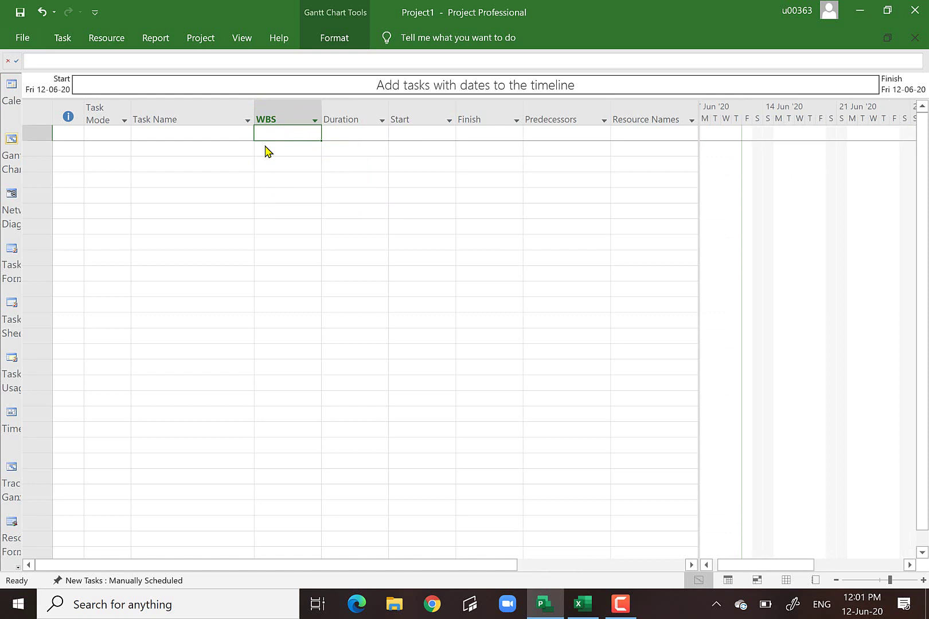
right_click(282, 109)
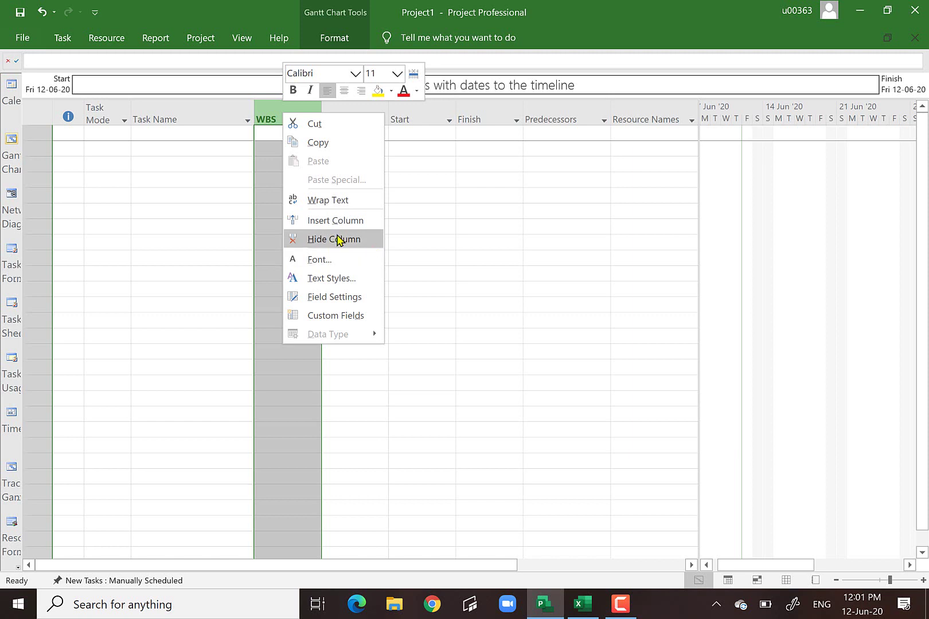
key(Escape)
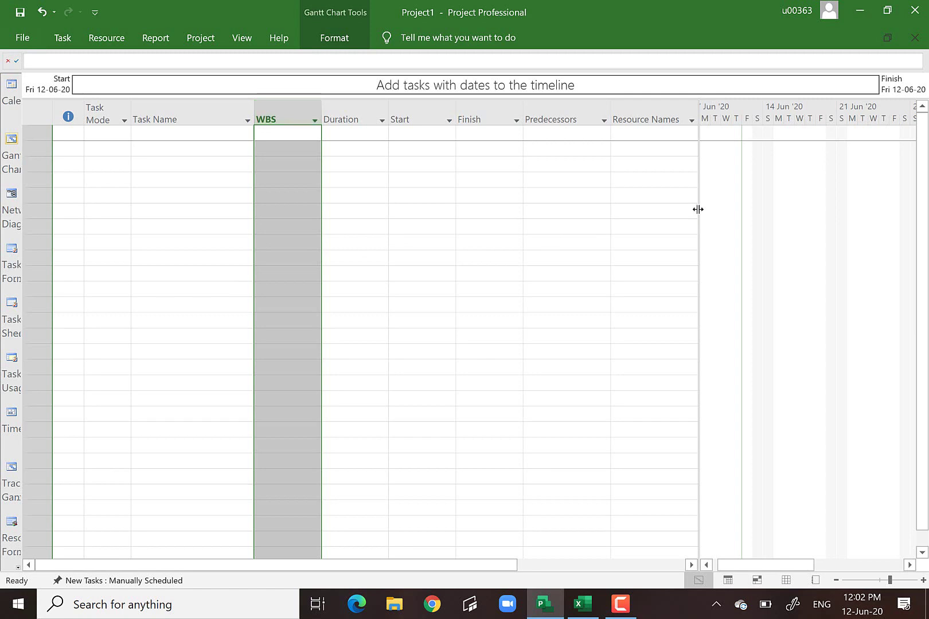
Review the Task Name, WBS, Duration, Start and Finish columns, and narrow the table to give the Gantt chart more room
drag(698, 209, 545, 234)
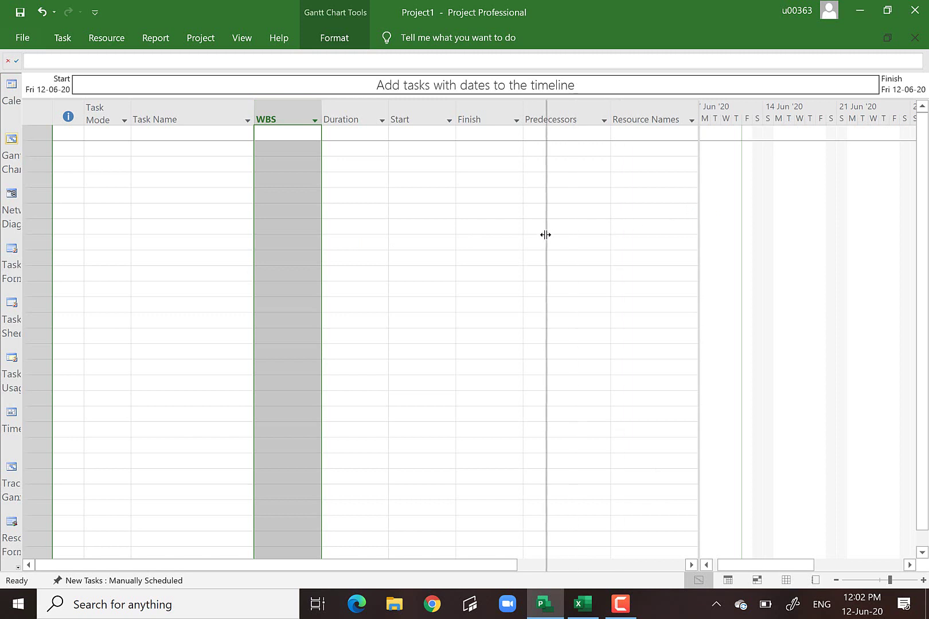
click(166, 110)
click(284, 108)
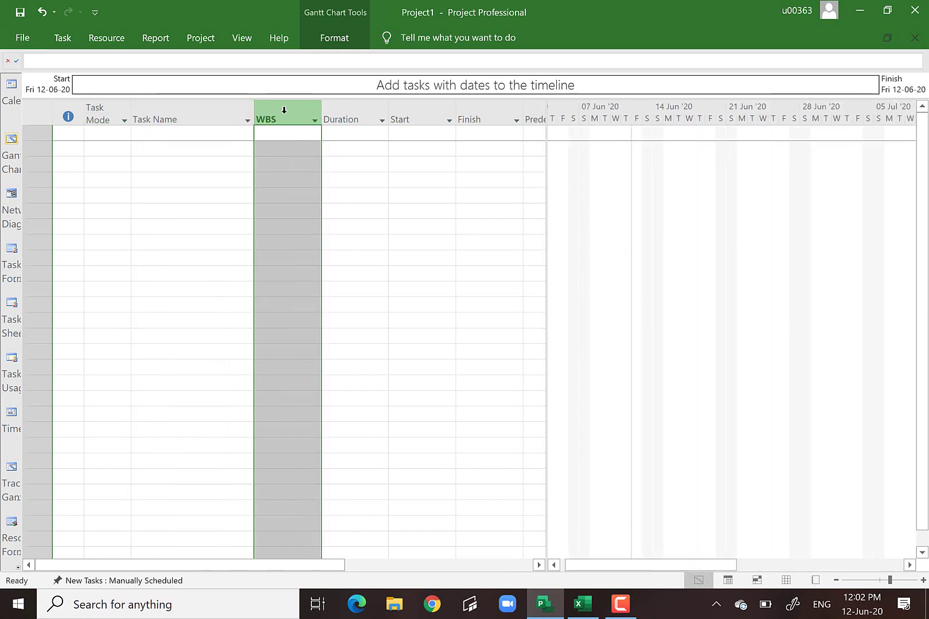
click(359, 109)
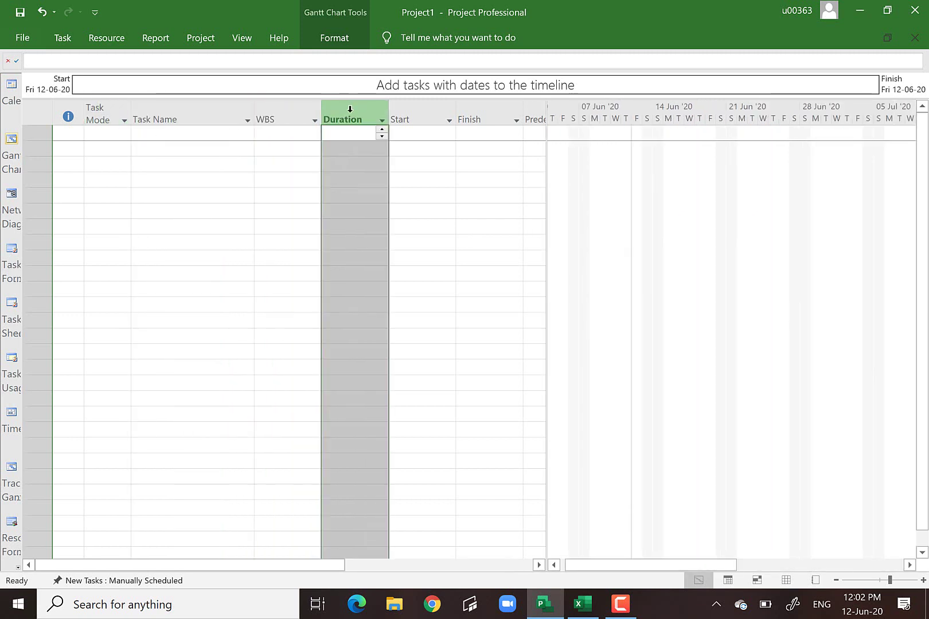
click(417, 107)
click(470, 109)
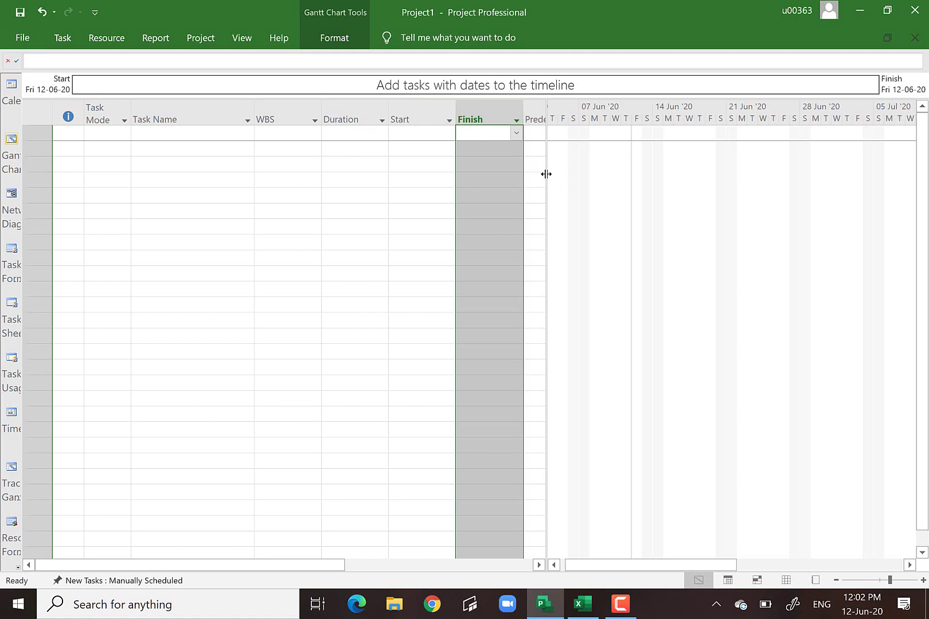
drag(546, 173, 356, 178)
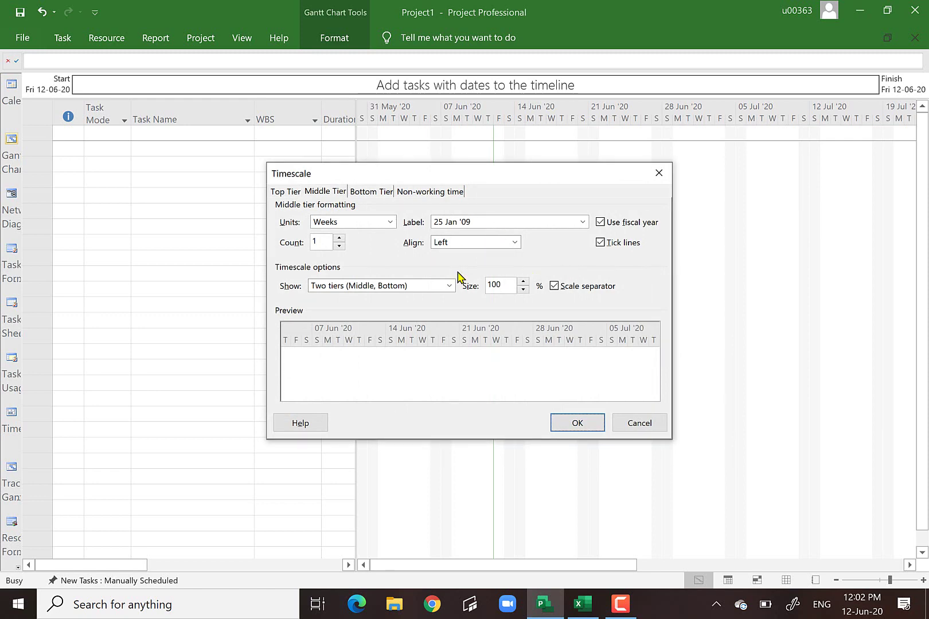
Examine the Timescale settings for the top, middle and bottom tiers and for non-working time
click(295, 195)
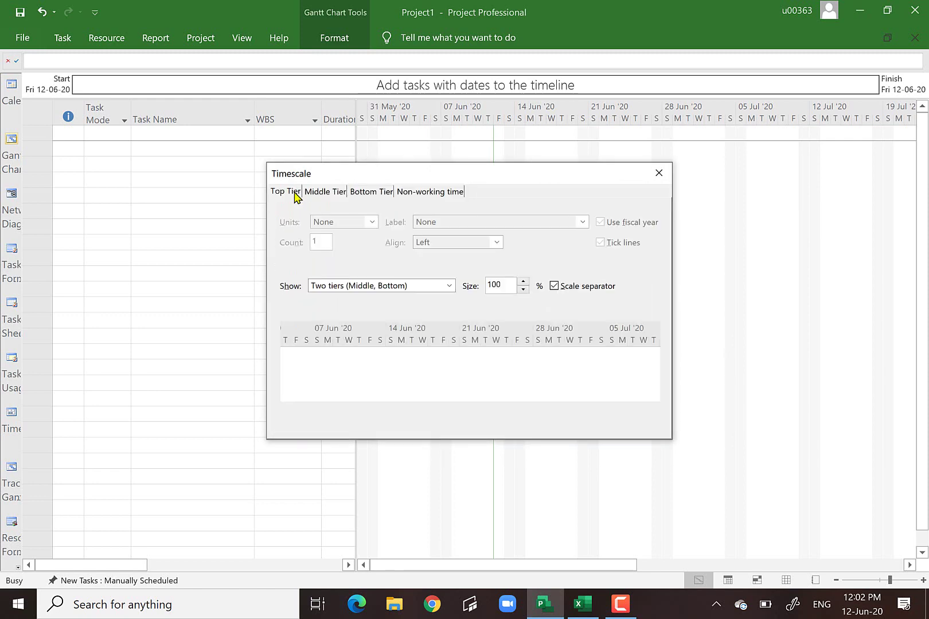
click(320, 193)
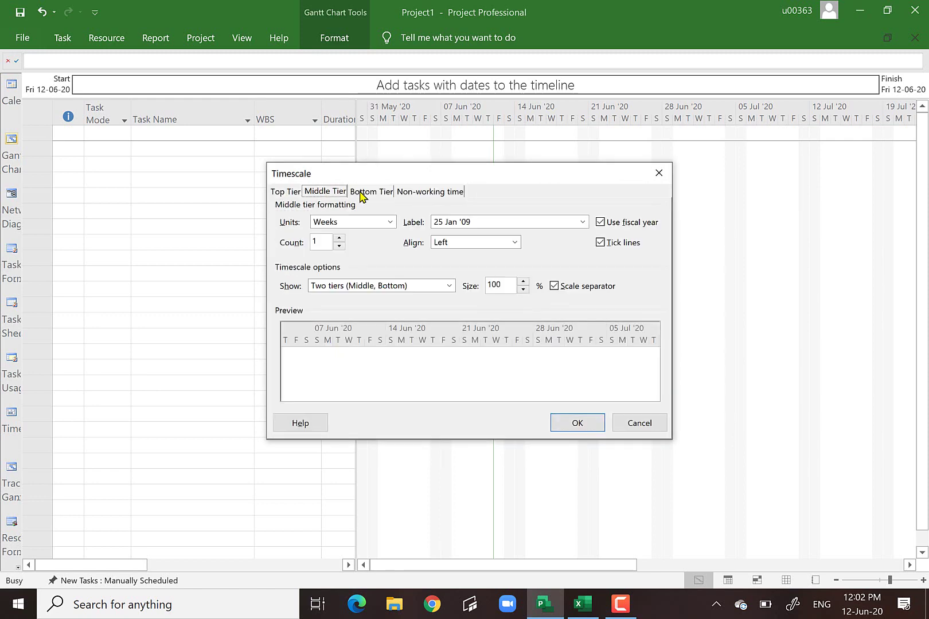
click(361, 197)
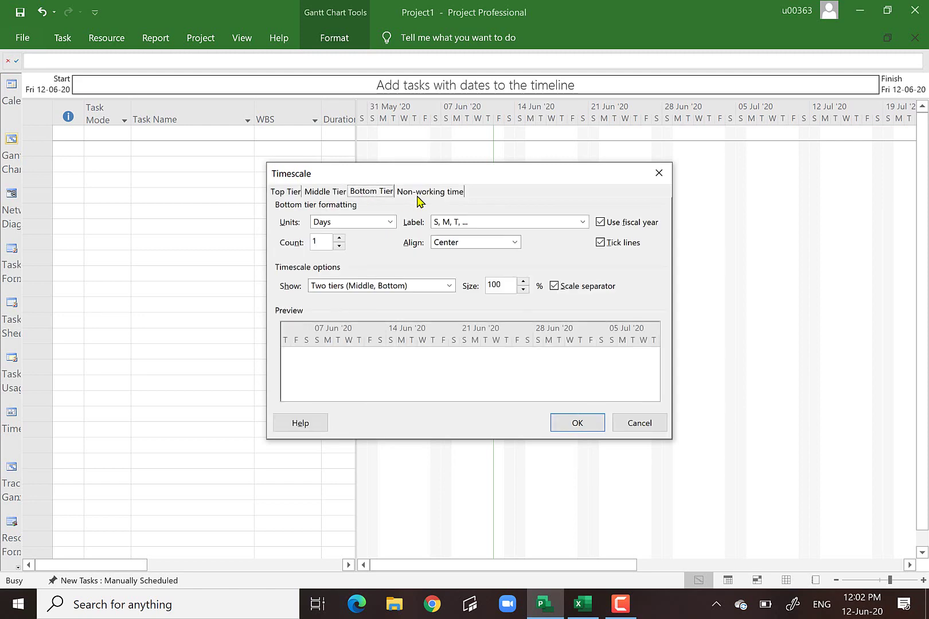
click(418, 198)
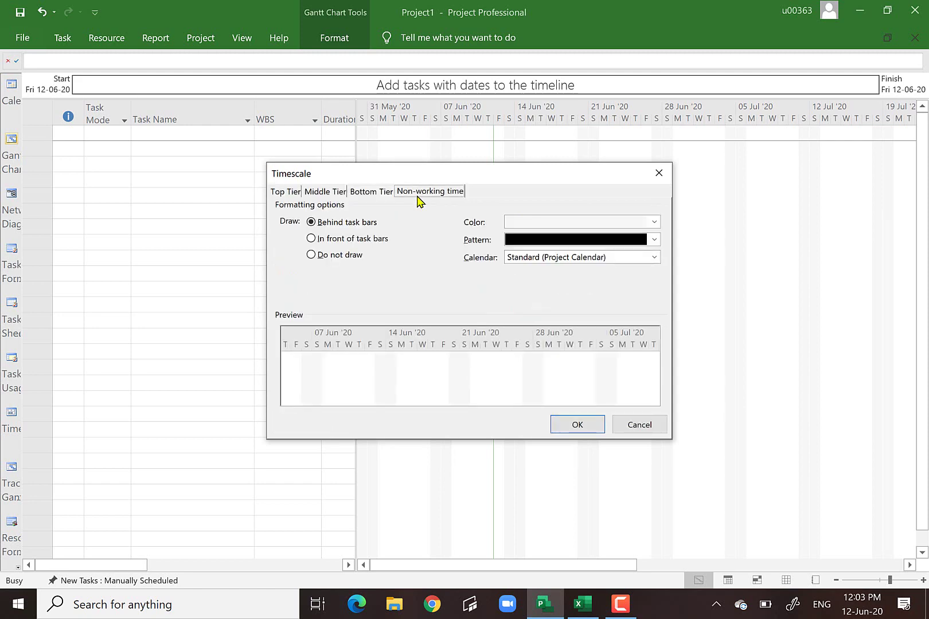
click(293, 195)
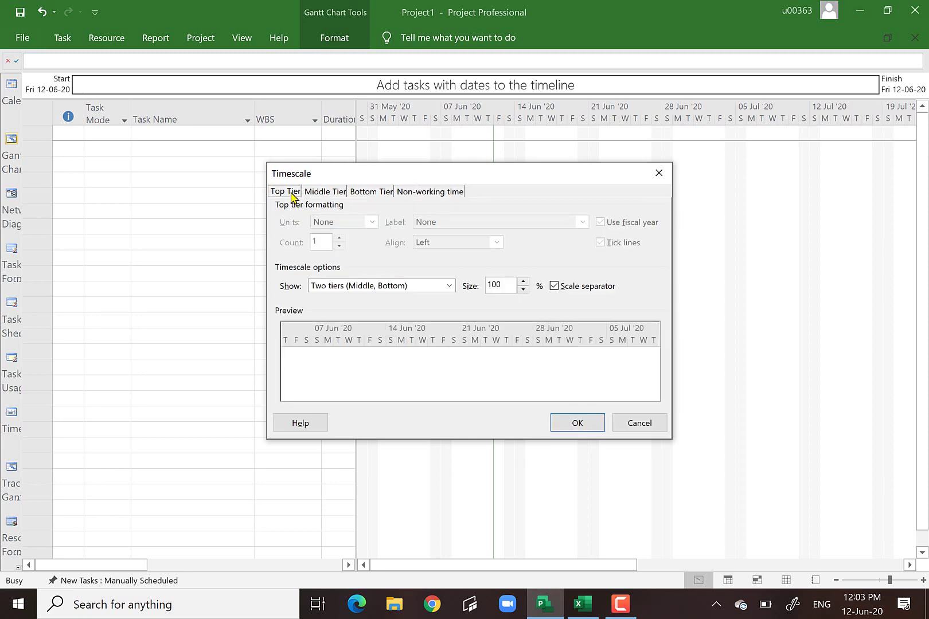
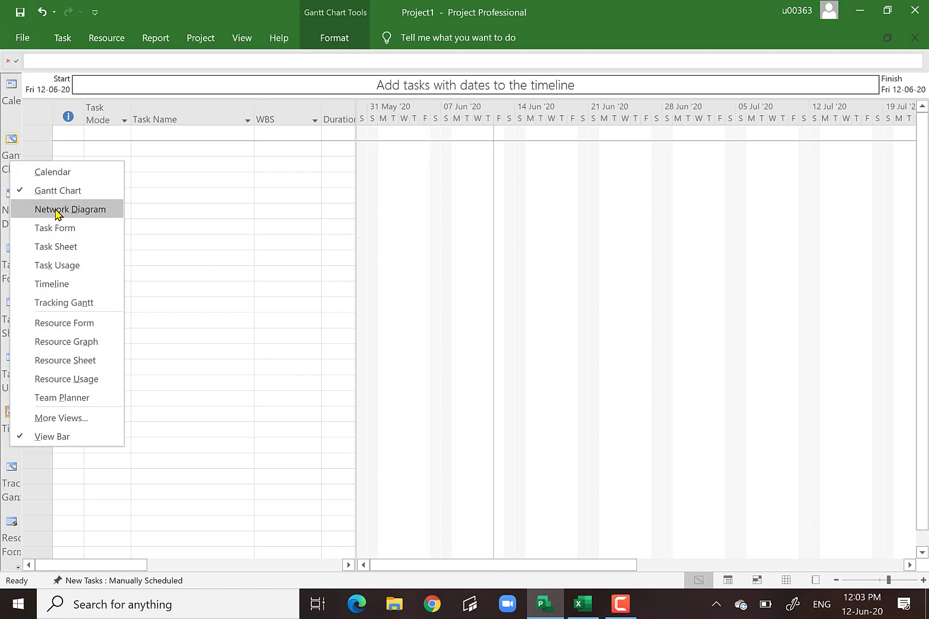
Hide the View Bar and show it again
click(49, 439)
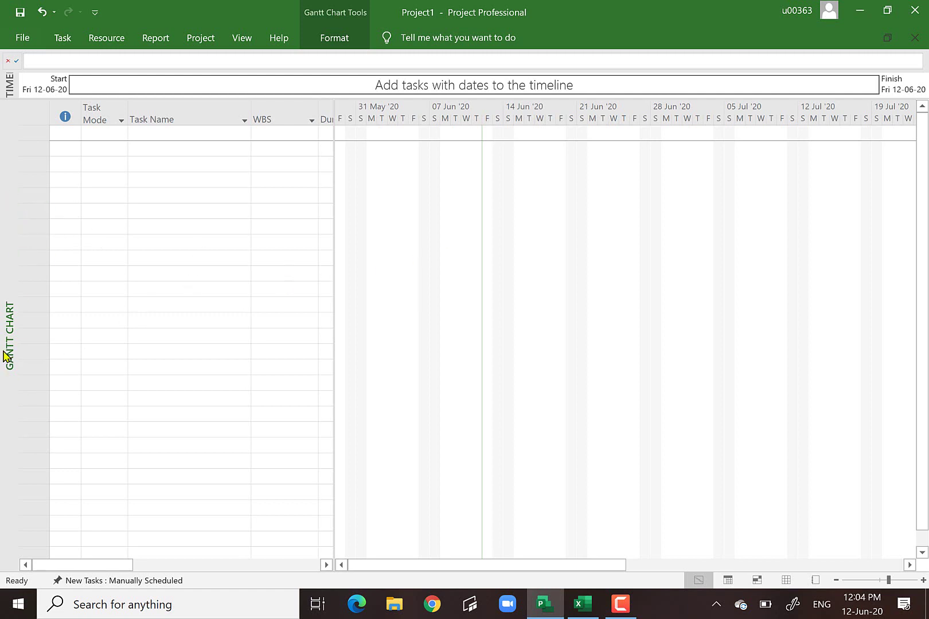
right_click(4, 390)
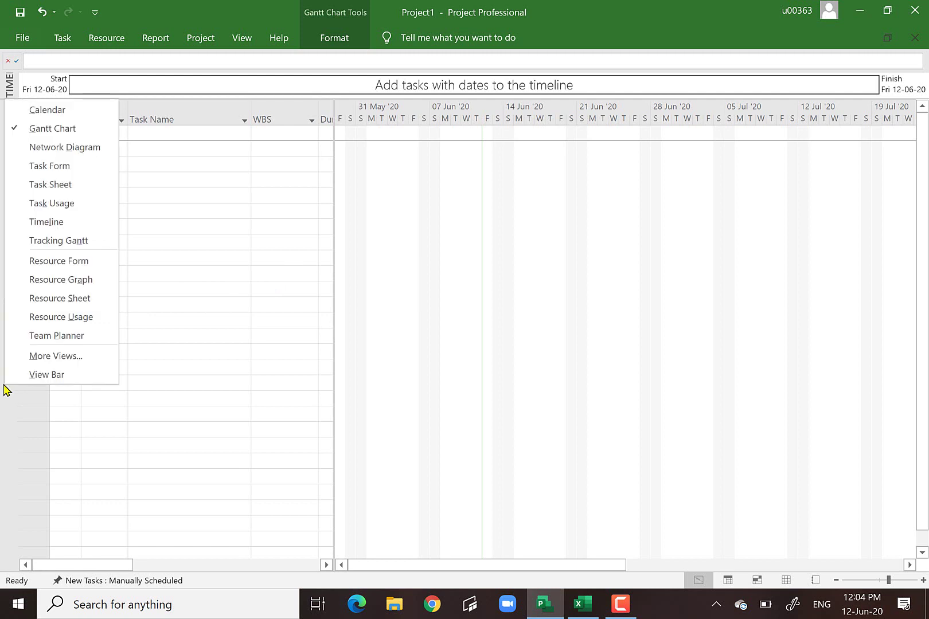
click(55, 375)
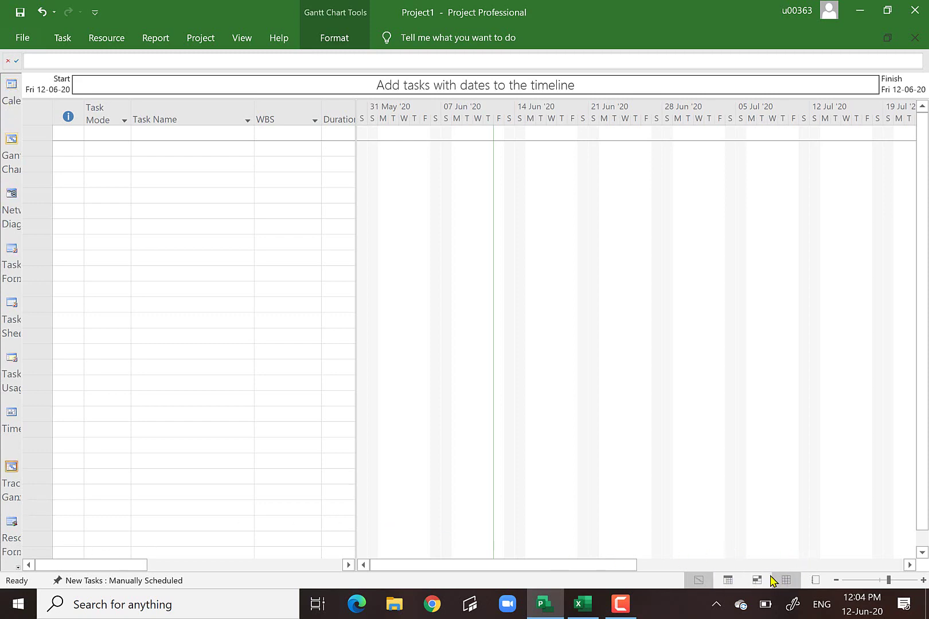
Display the project in the Task Usage view and in the Team Planner view
click(727, 581)
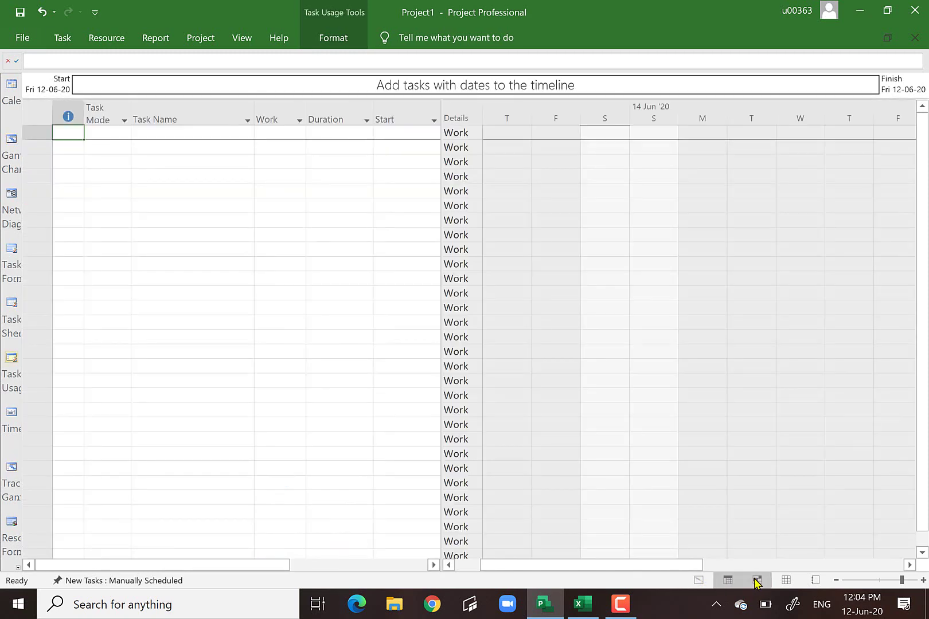
click(756, 581)
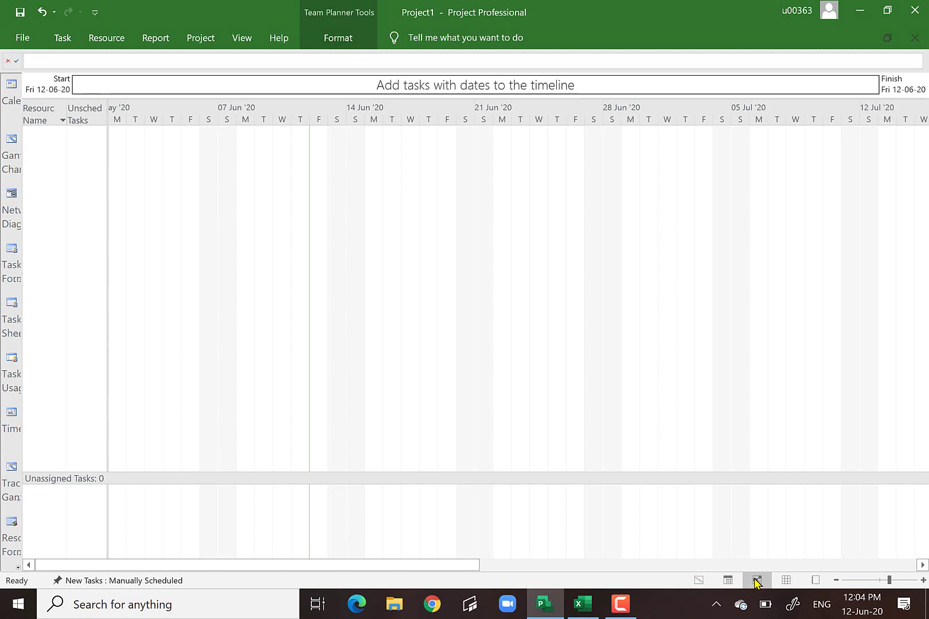
Display the project in the Resource Sheet view, and return to the Gantt Chart view
click(787, 581)
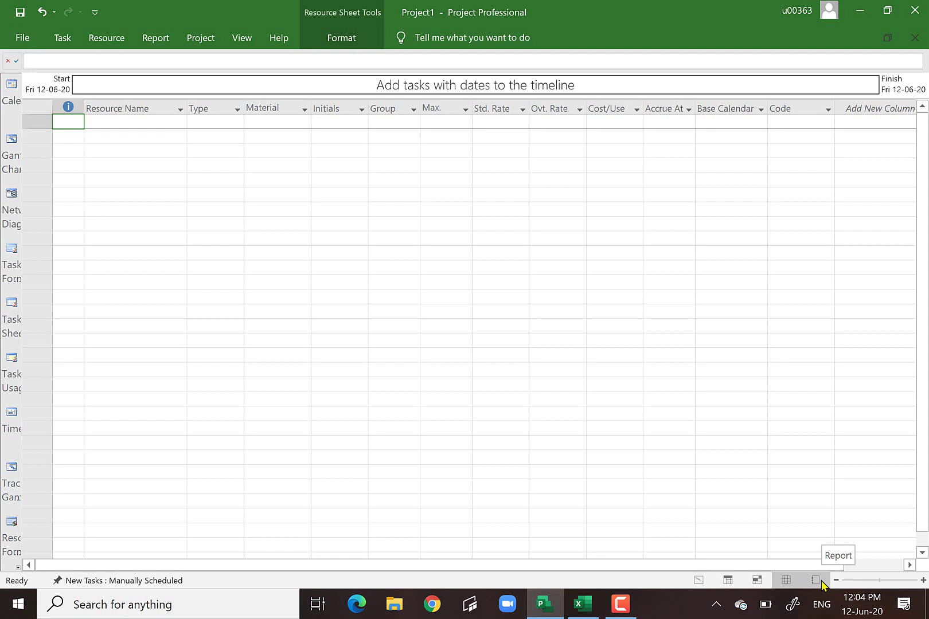
click(699, 581)
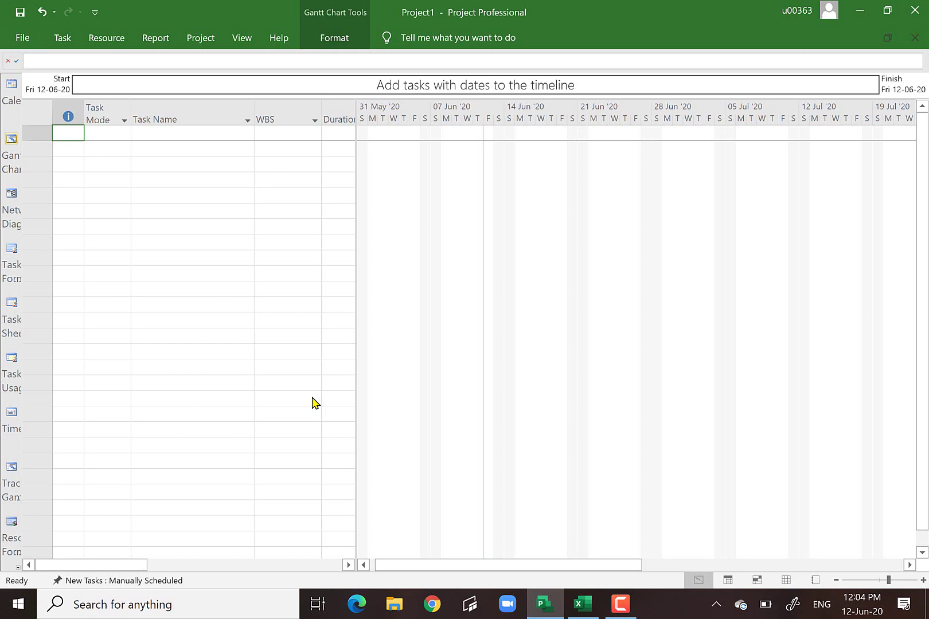
Examine the project's advanced properties: summary, statistics, contents, custom and general information
click(21, 39)
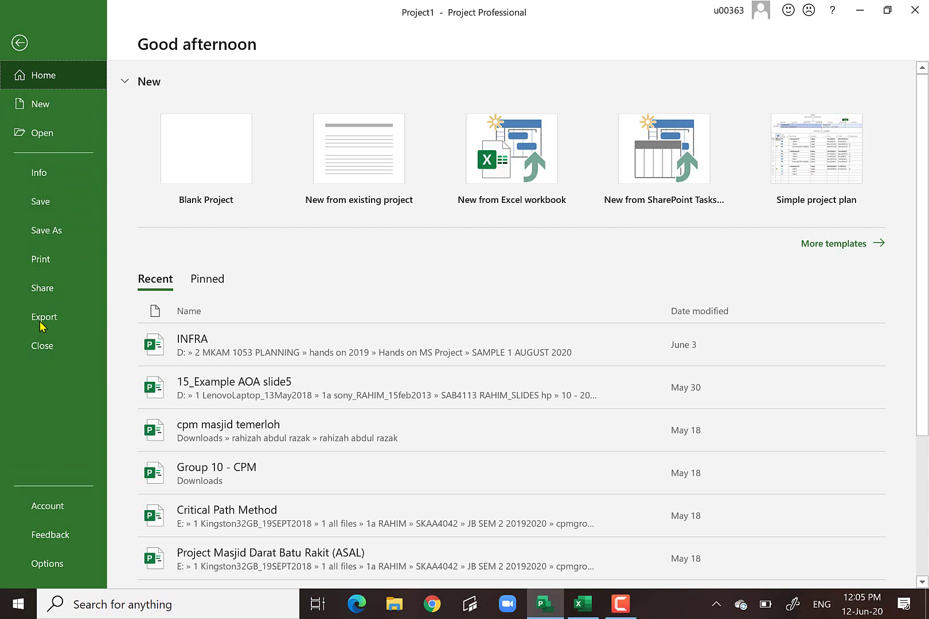
click(39, 172)
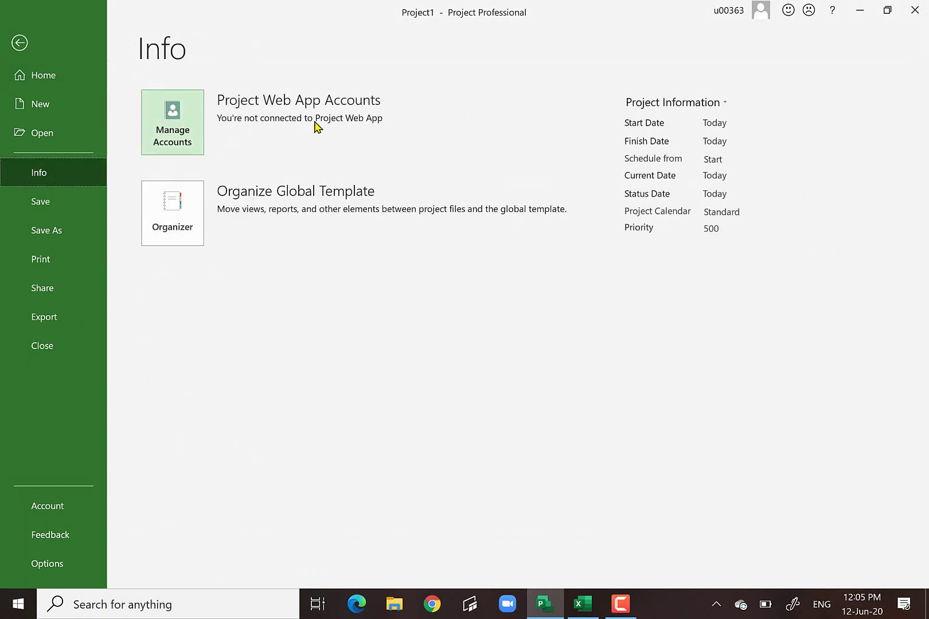
click(725, 102)
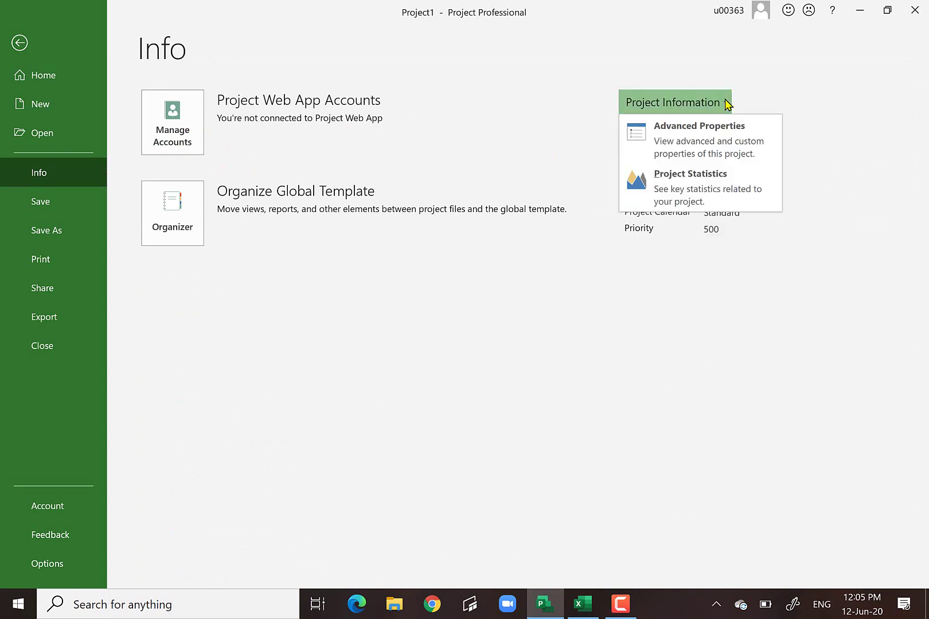
click(698, 142)
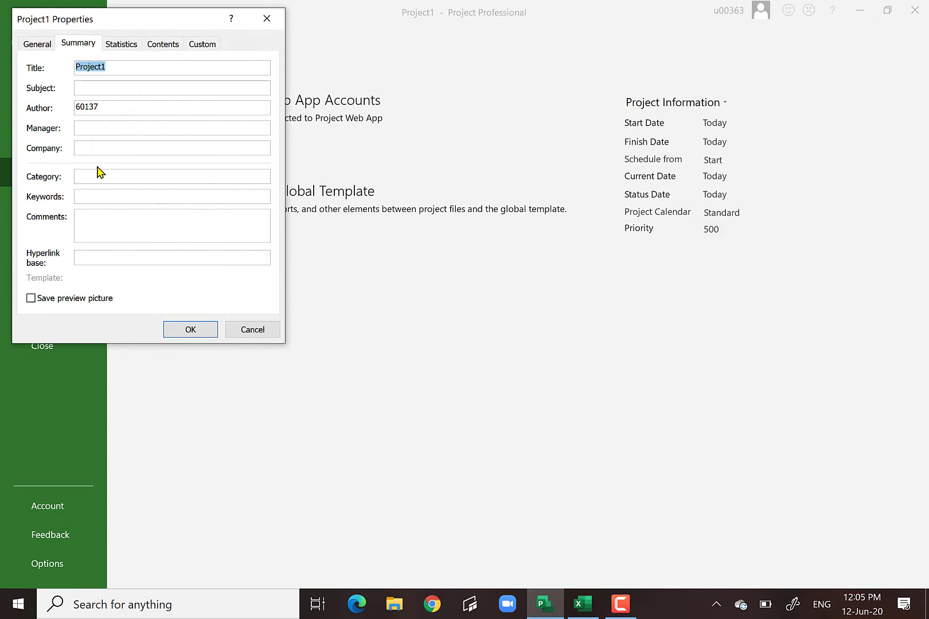
click(117, 46)
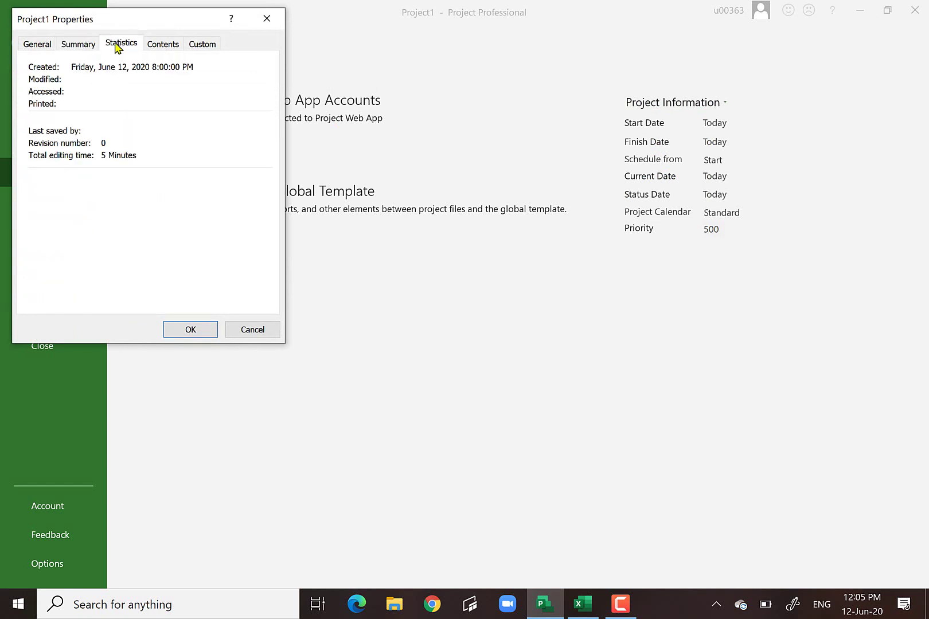
click(157, 44)
click(199, 45)
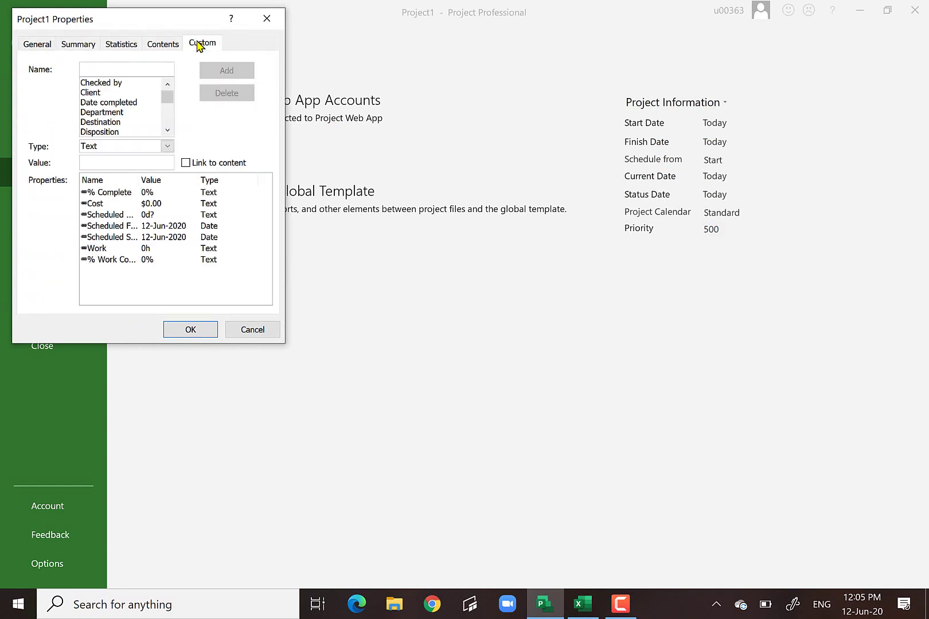
click(43, 47)
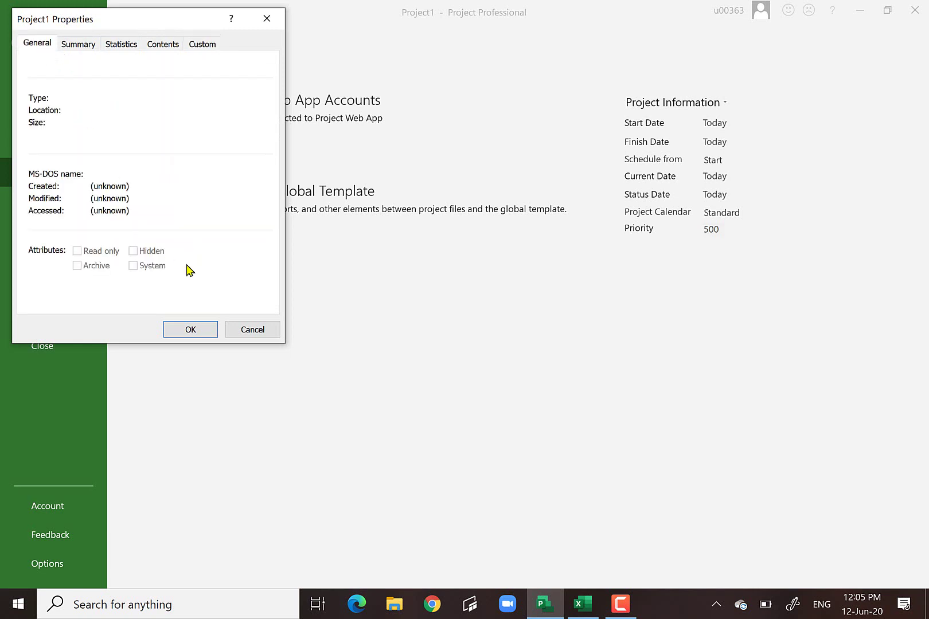
click(265, 332)
Review the Project Statistics for start, finish, duration, work and cost
click(727, 122)
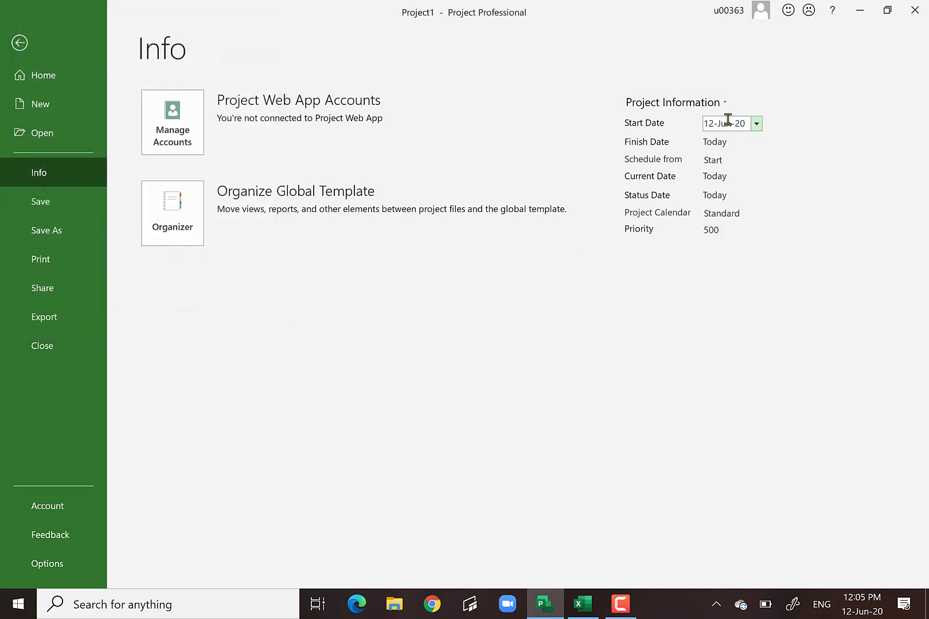
click(724, 101)
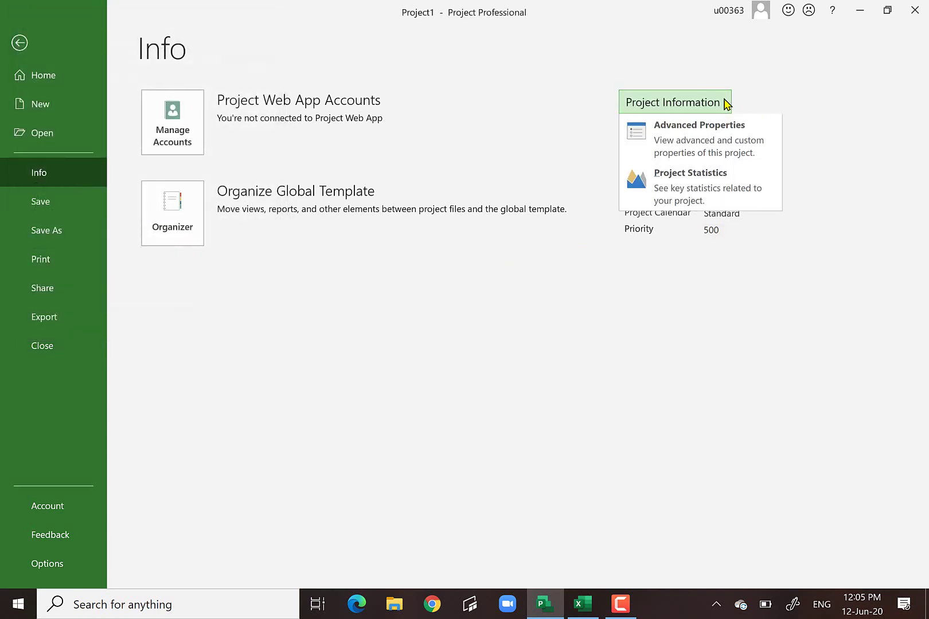
click(690, 180)
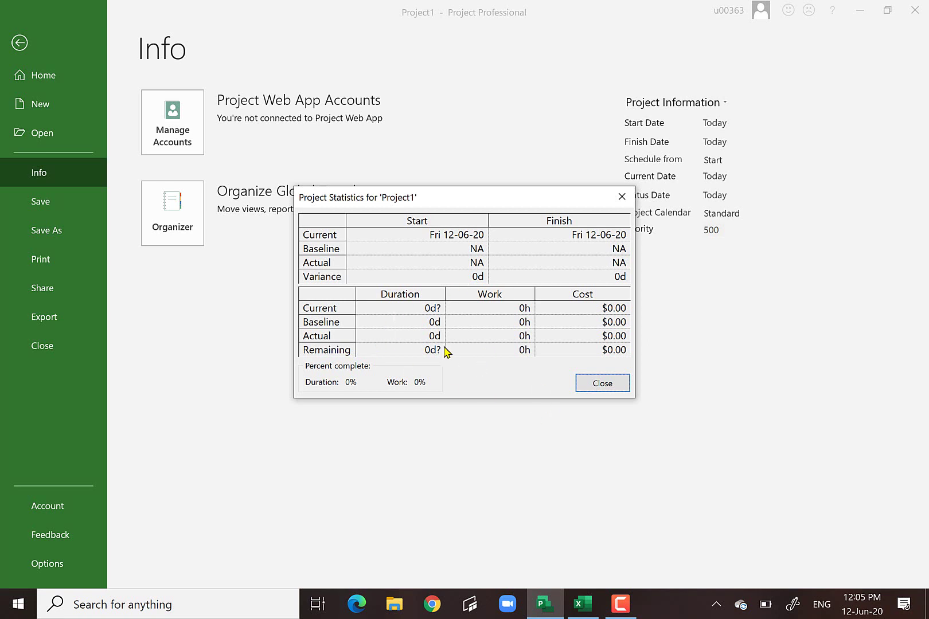
click(603, 385)
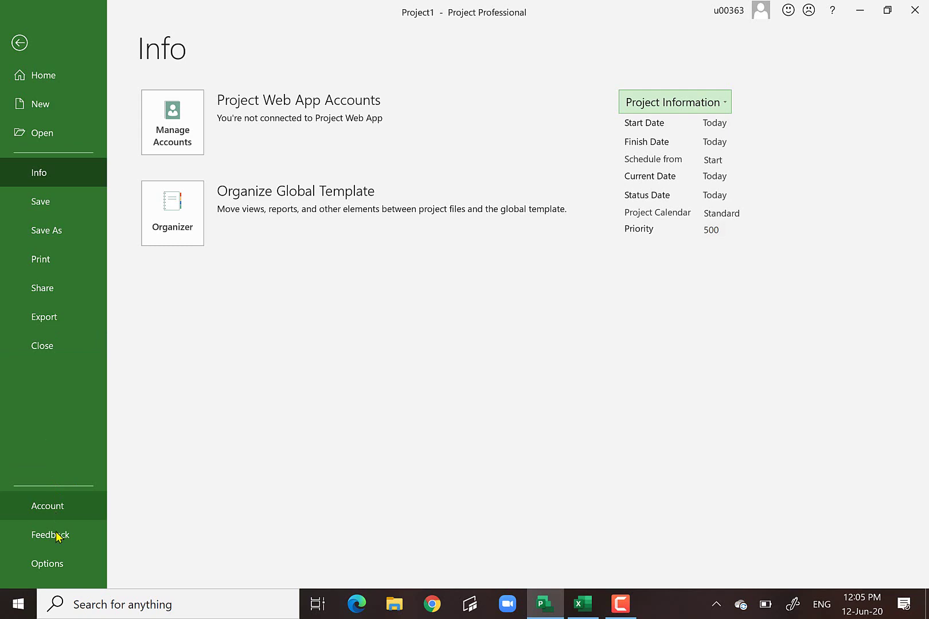
Set the project's currency to MYR in the display options, keeping the entry bar enabled
click(46, 564)
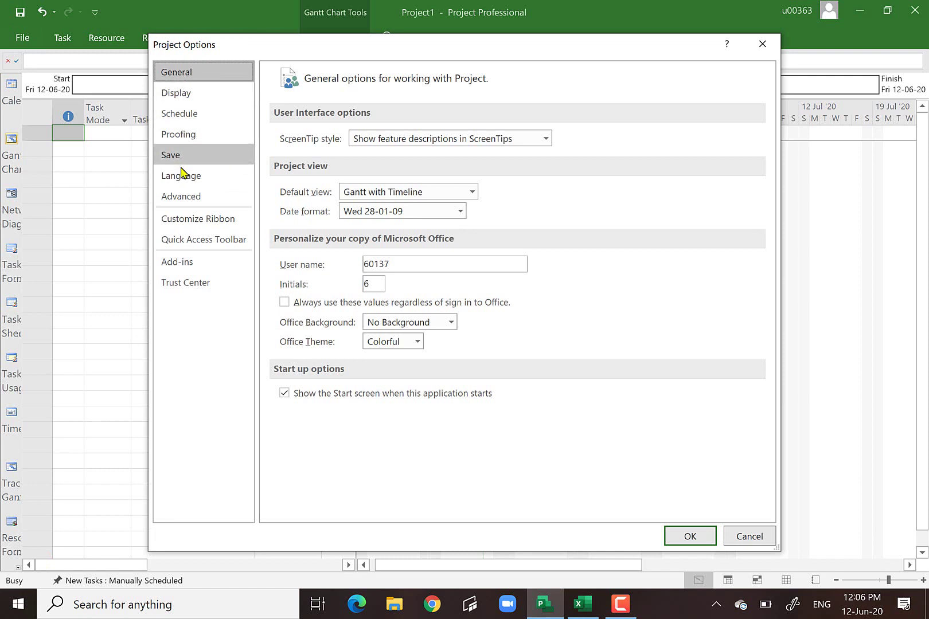
click(178, 95)
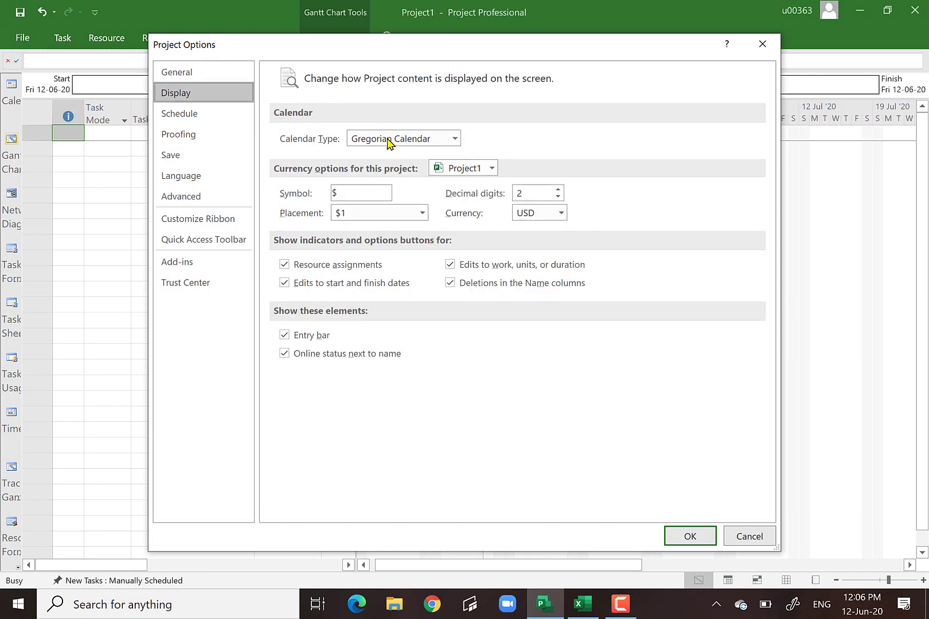
click(561, 214)
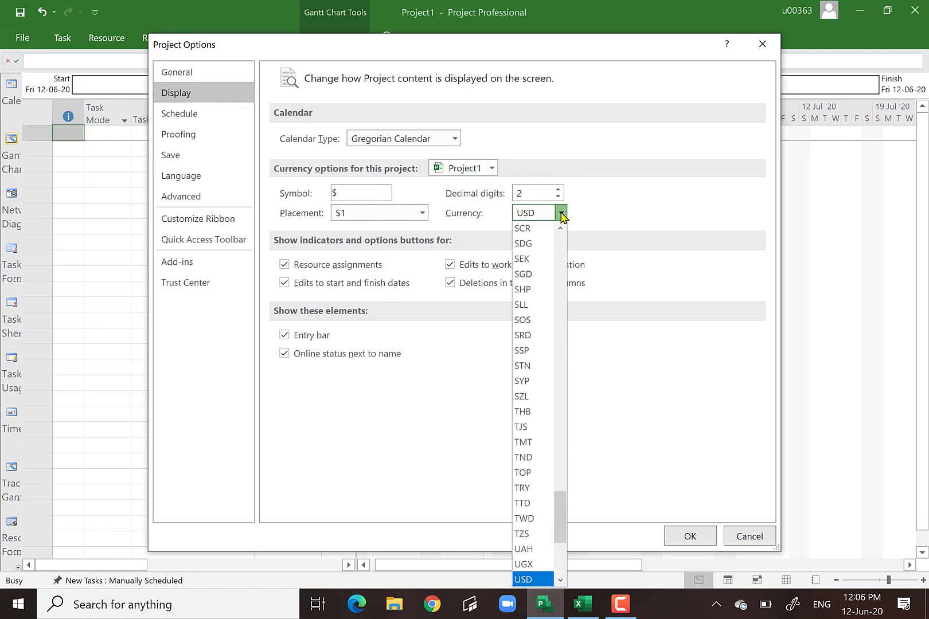
key(m)
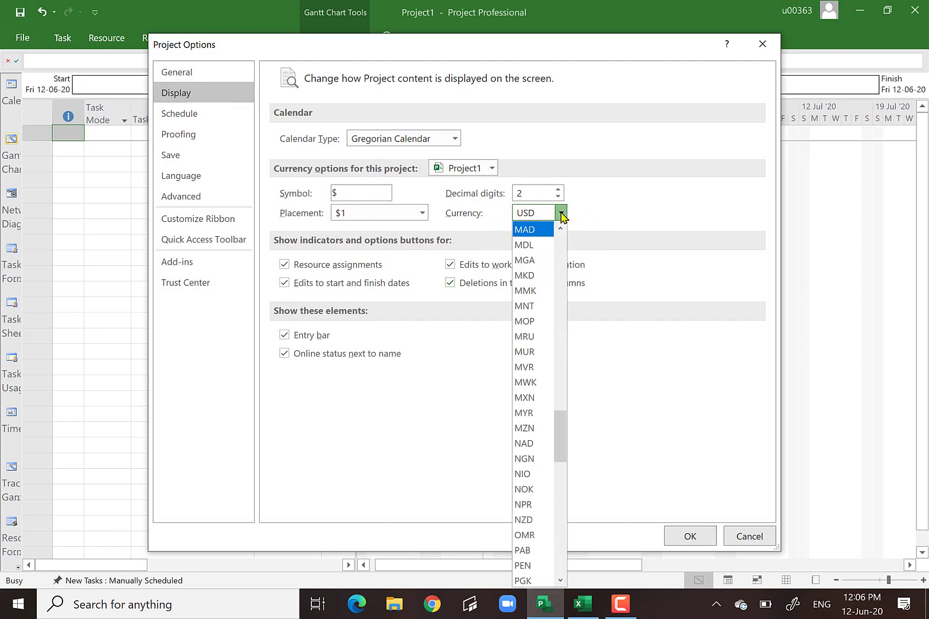
key(y)
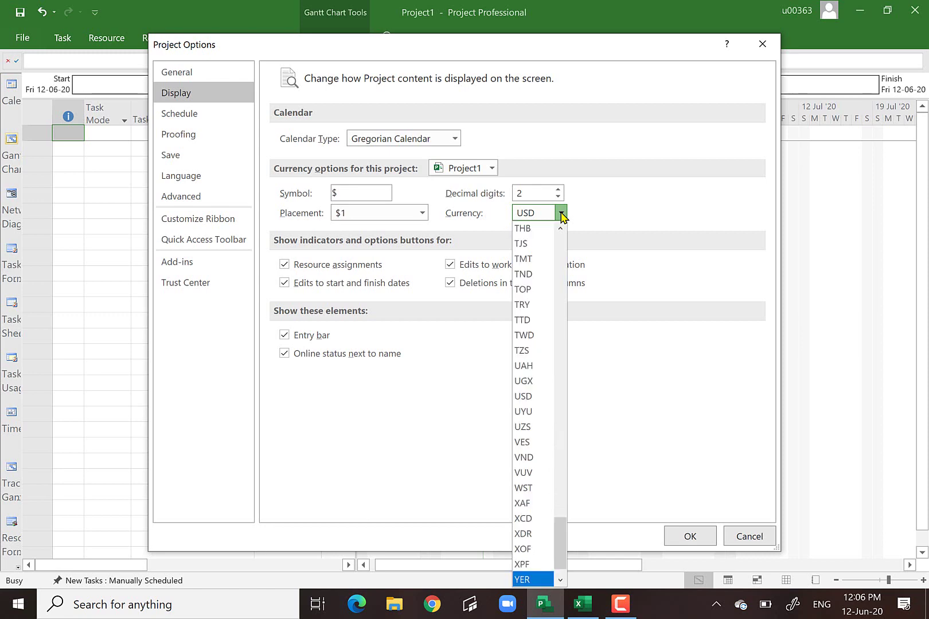
key(m)
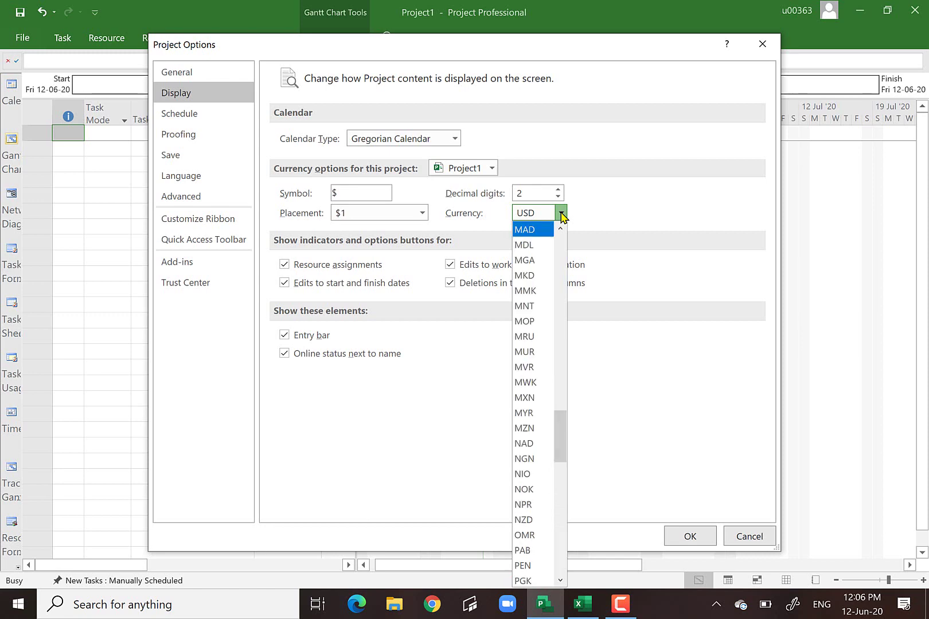
click(527, 414)
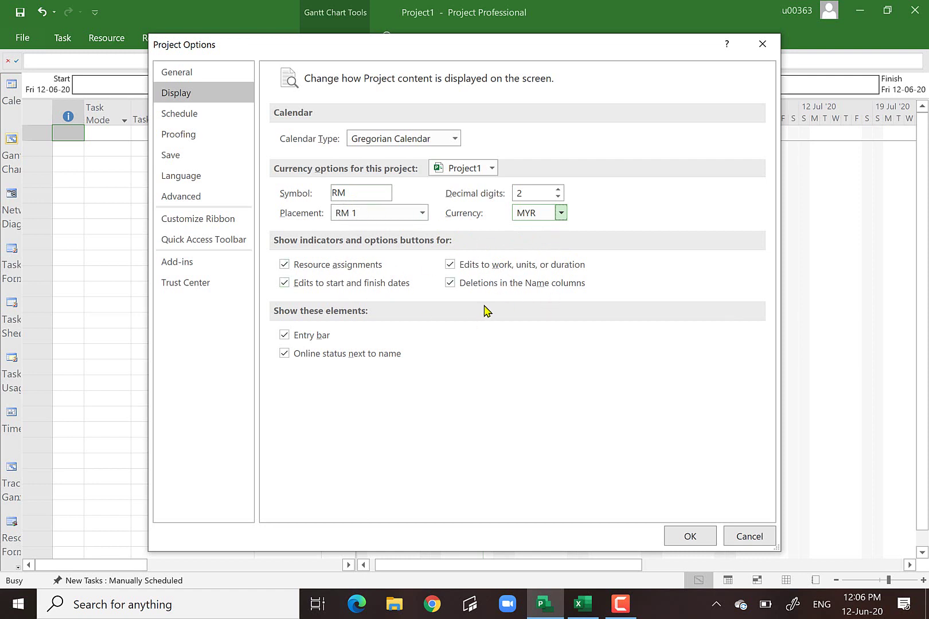
click(284, 336)
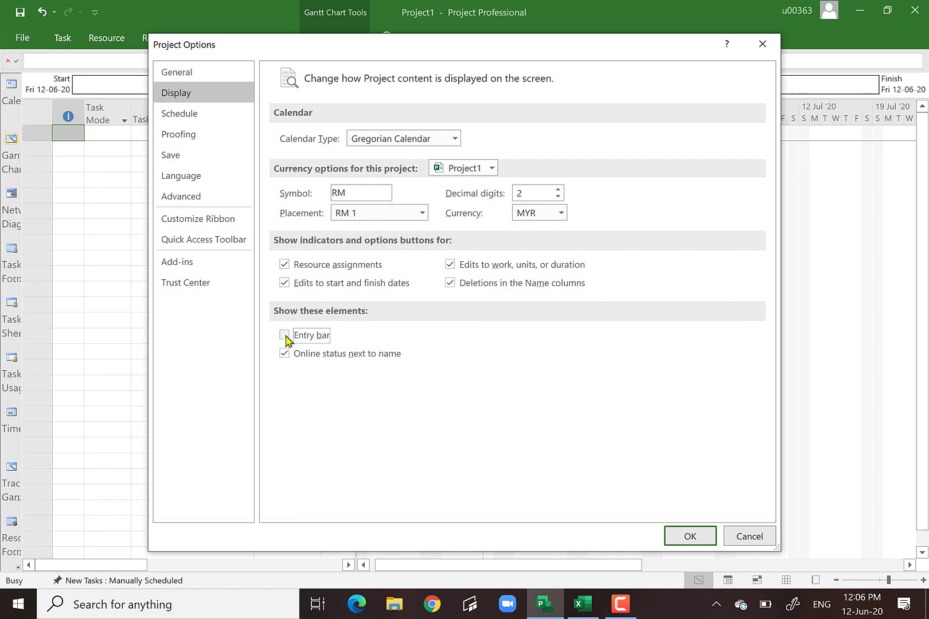
click(285, 336)
In the schedule options, set the week to start on Tuesday and the fiscal year to start in June
click(191, 122)
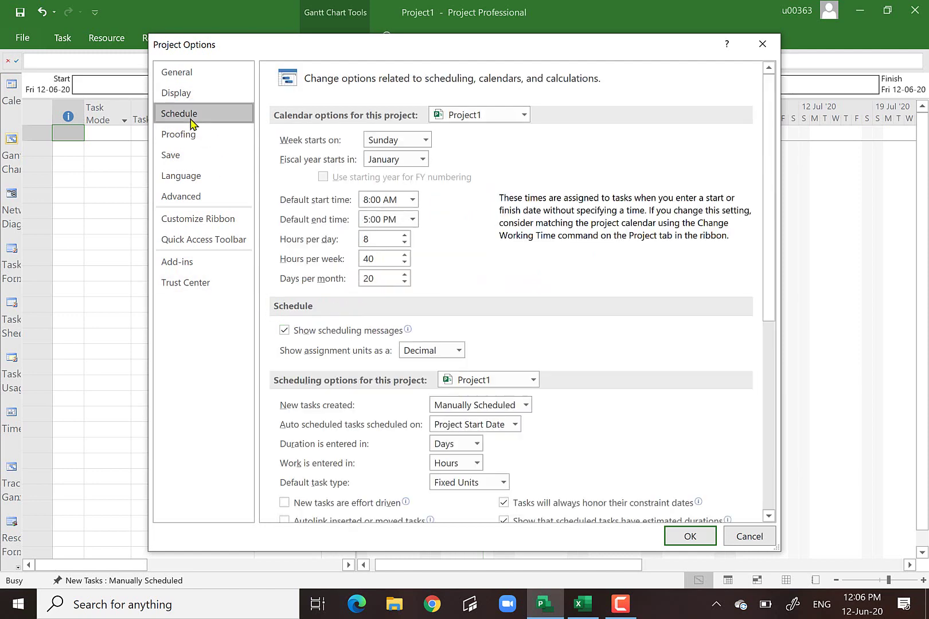
click(426, 140)
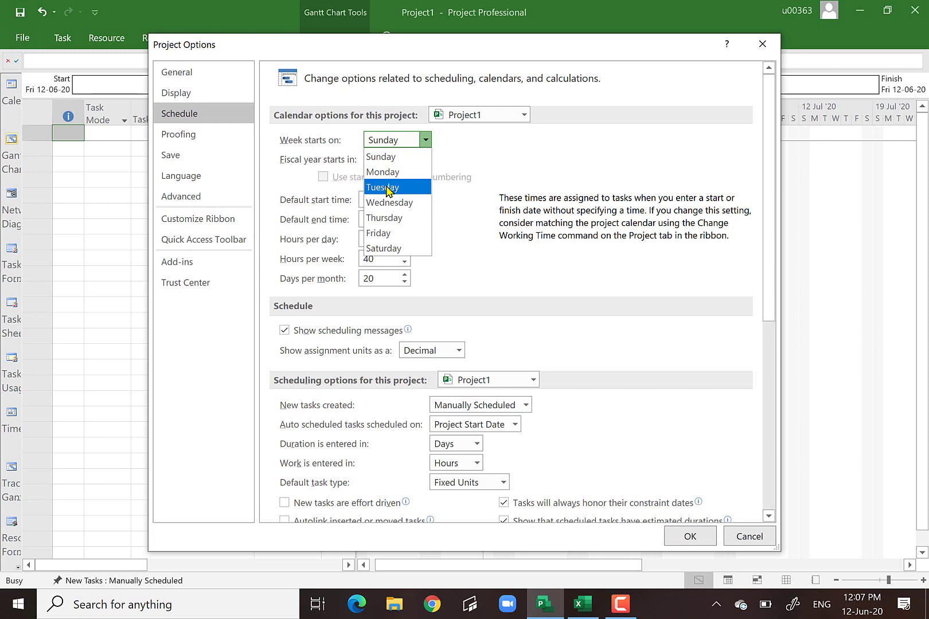
click(387, 189)
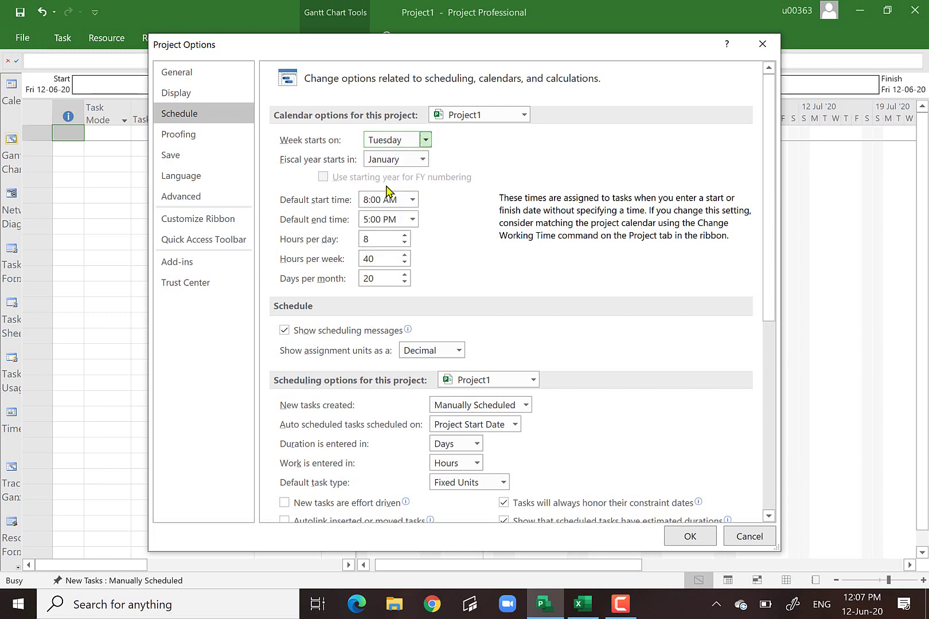
click(424, 161)
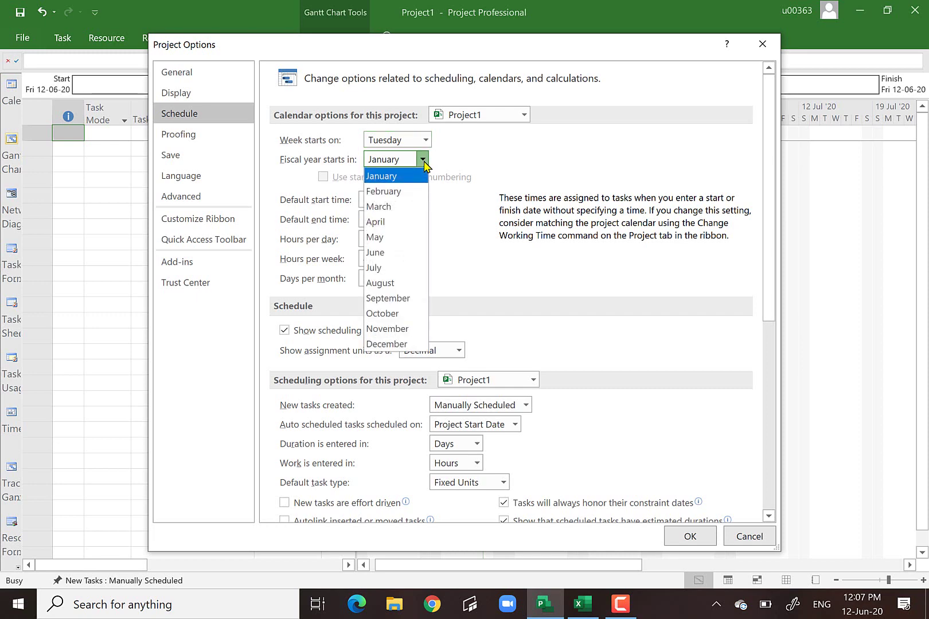
click(388, 256)
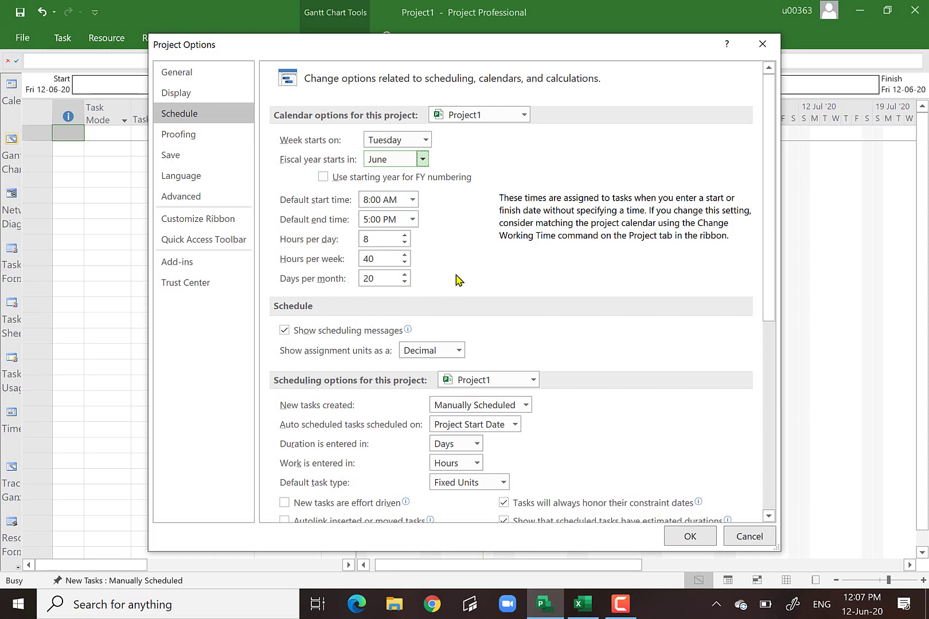
Set the hours per day to 10 and check the choices for the default end time
click(403, 236)
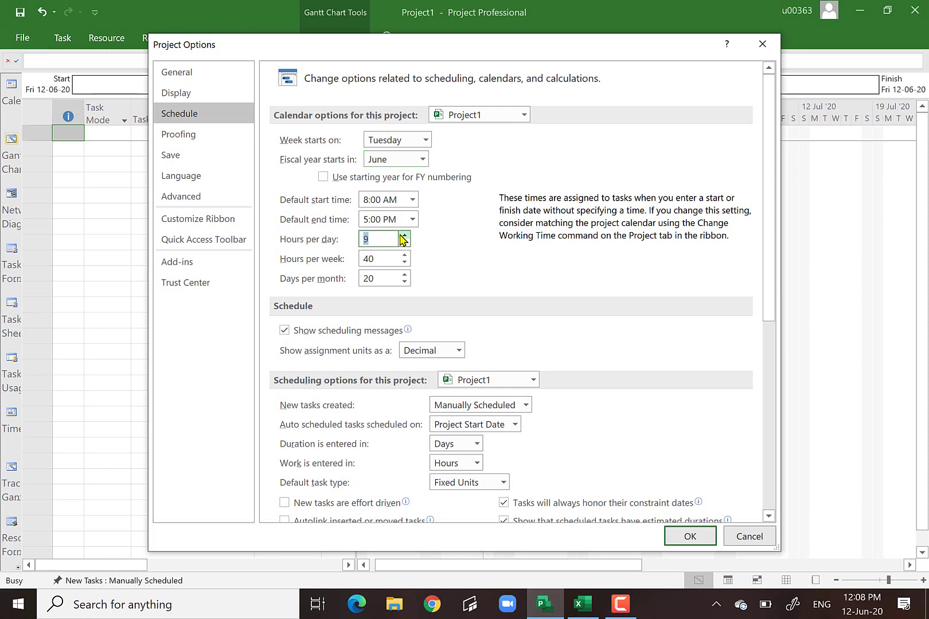
click(404, 236)
click(413, 220)
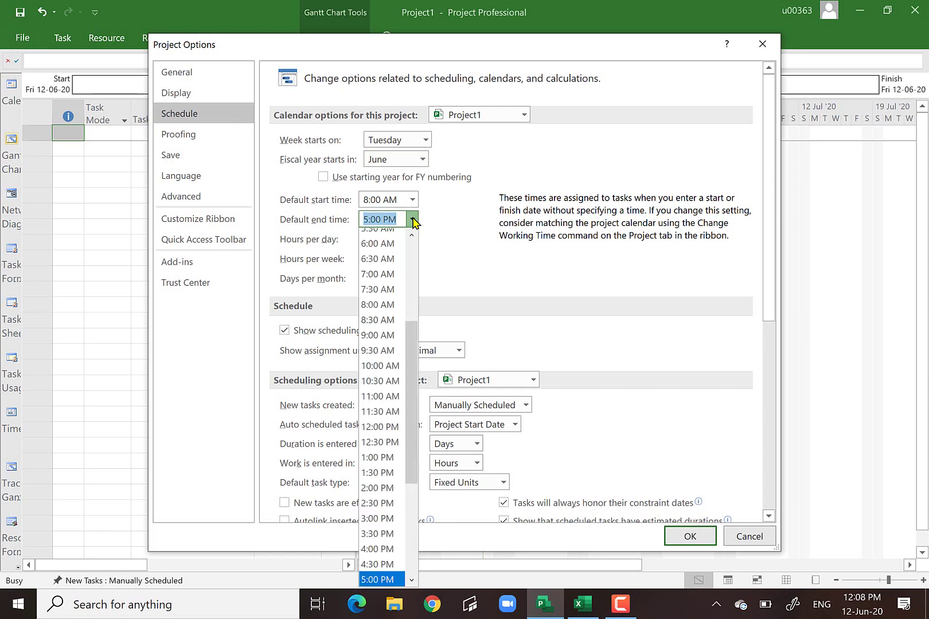
click(453, 244)
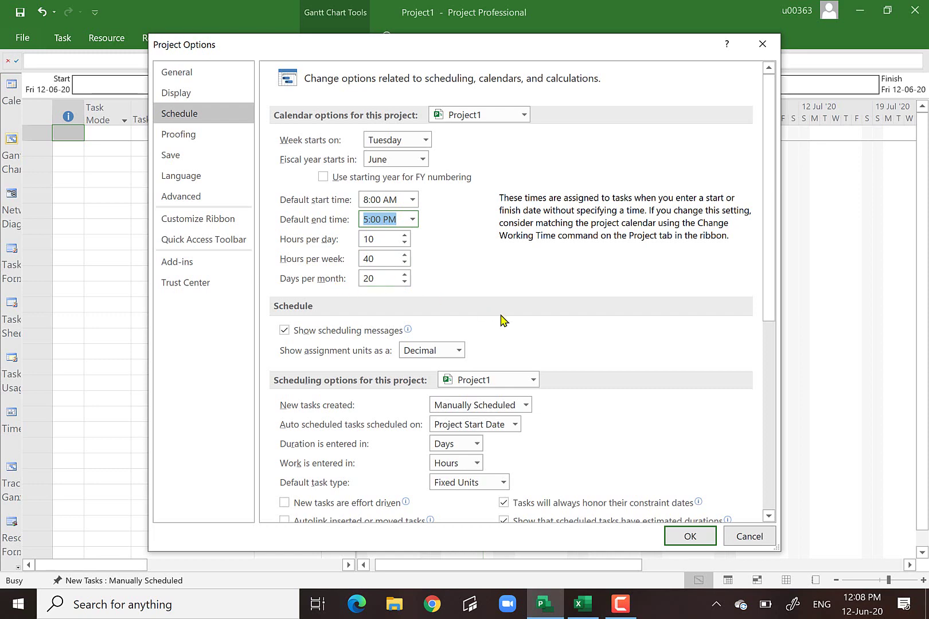
Show assignment units as a Percentage and check the scheduling modes offered for newly created tasks
click(459, 351)
click(460, 352)
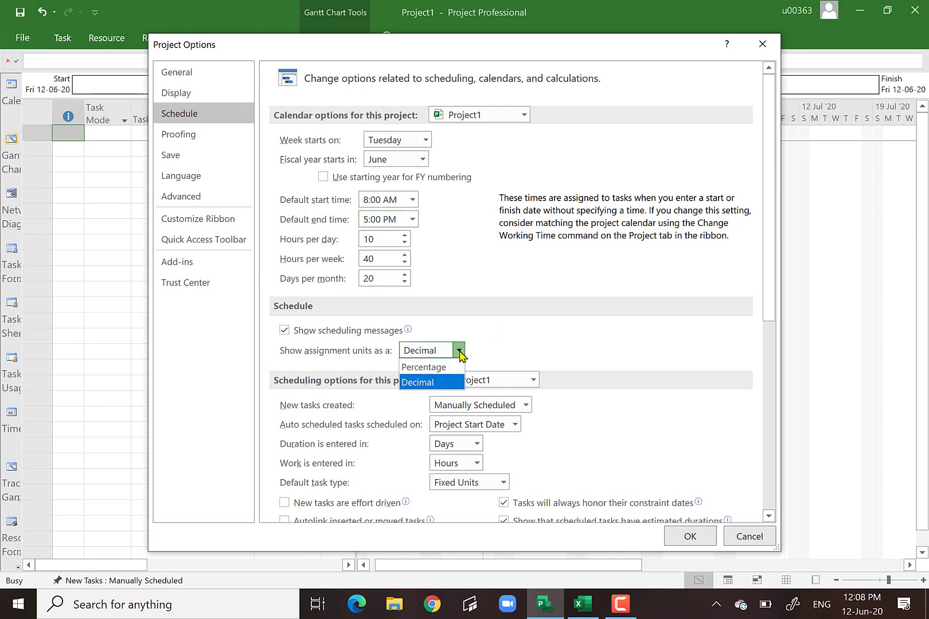
click(432, 373)
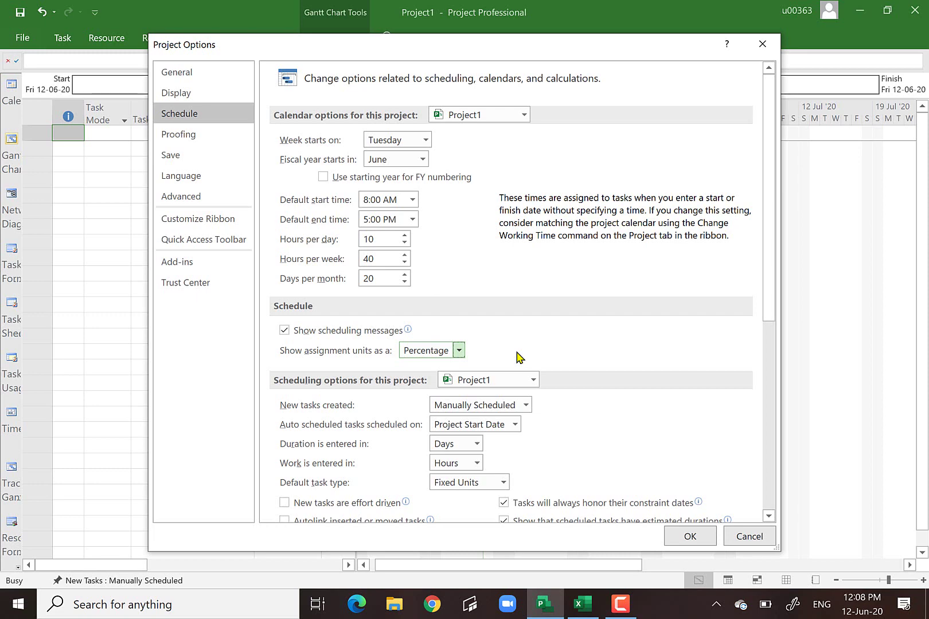
click(459, 350)
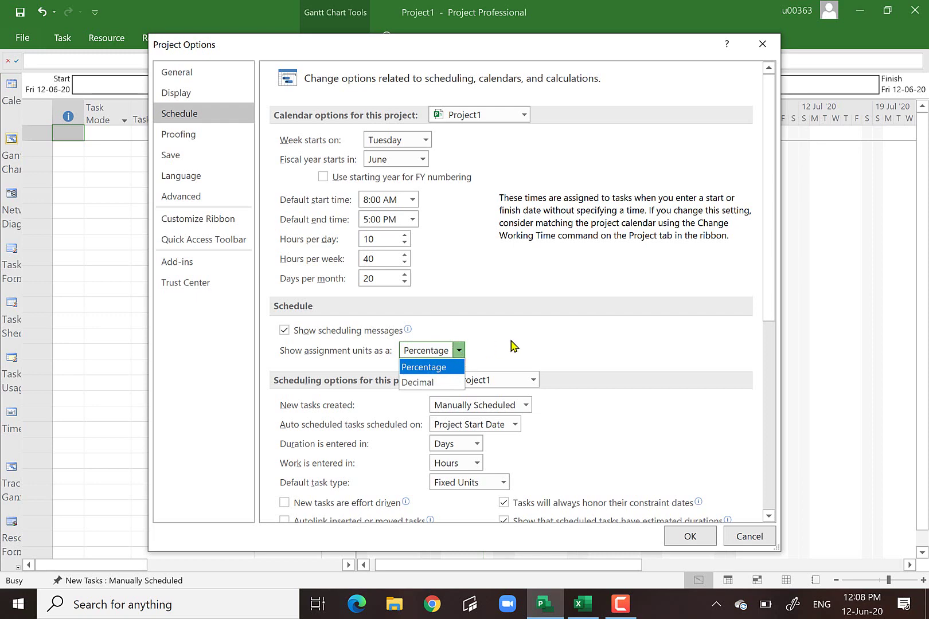
click(596, 346)
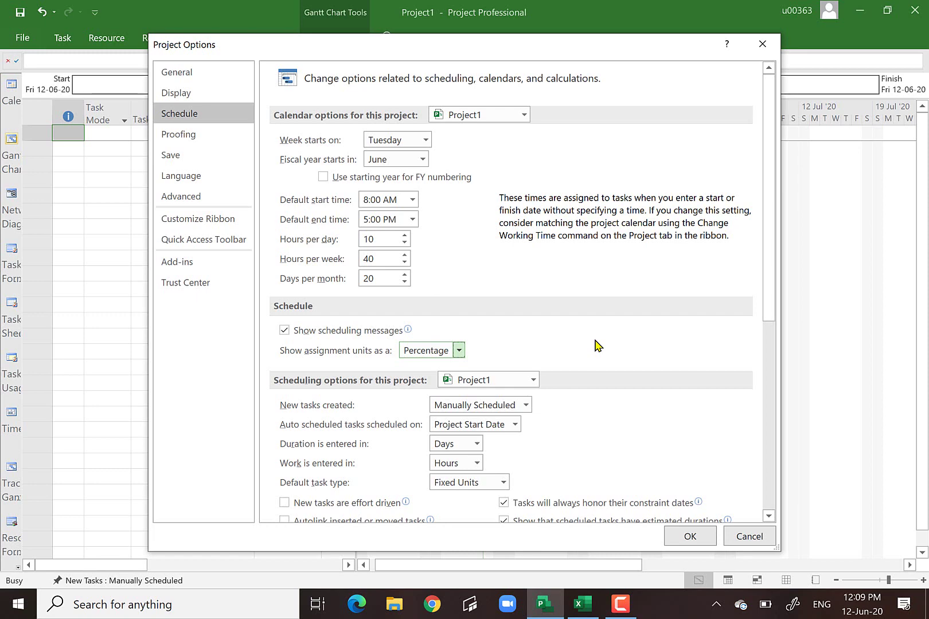
click(527, 406)
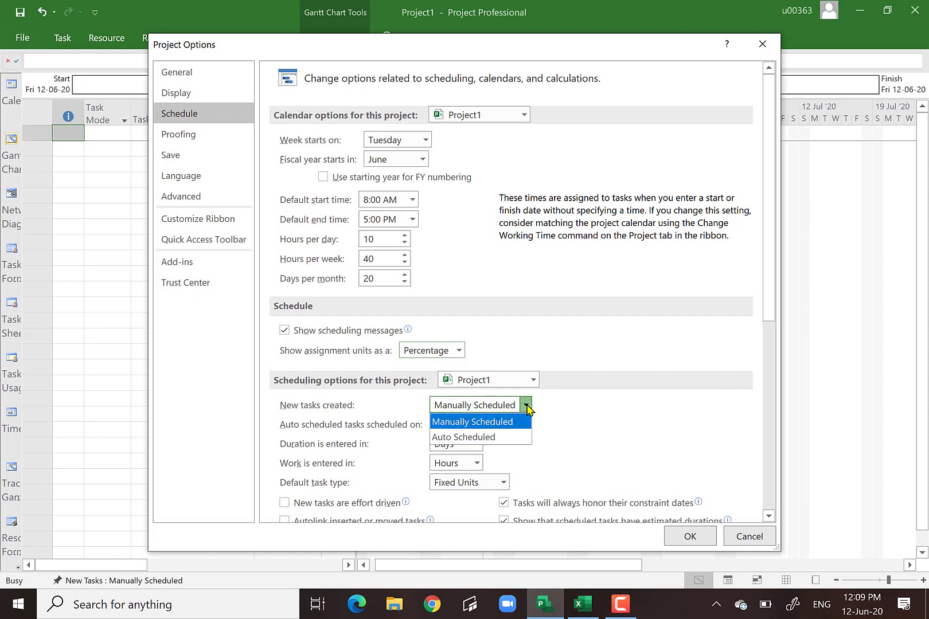
click(543, 431)
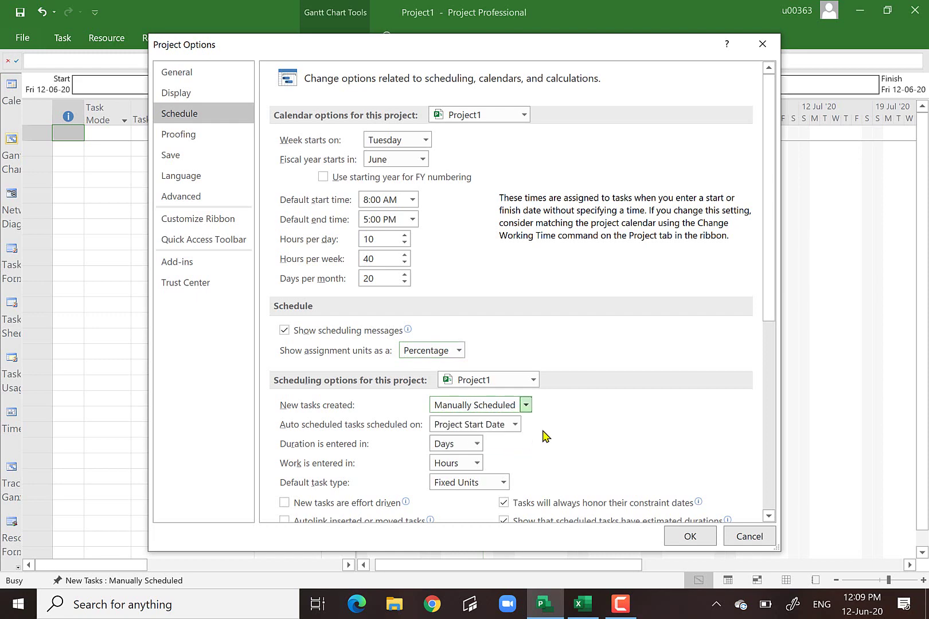
Check the units offered for entering durations and set the default task type to Fixed Duration
click(477, 446)
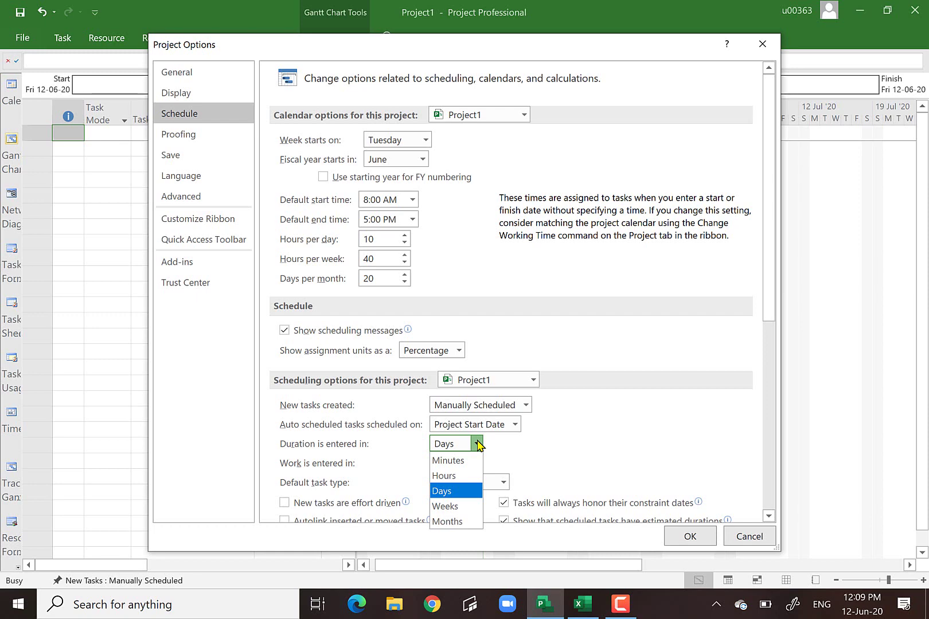
click(540, 461)
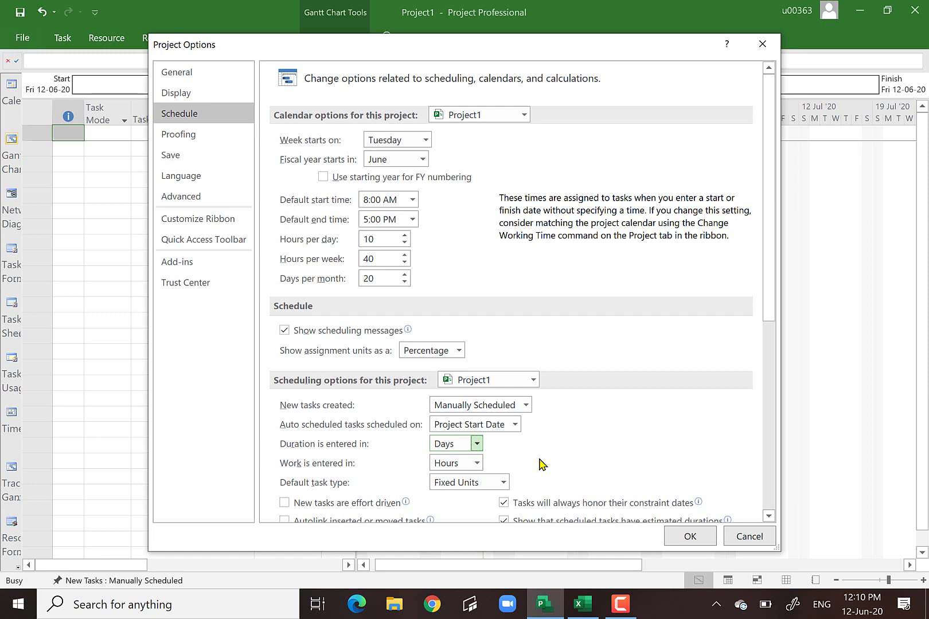
click(768, 518)
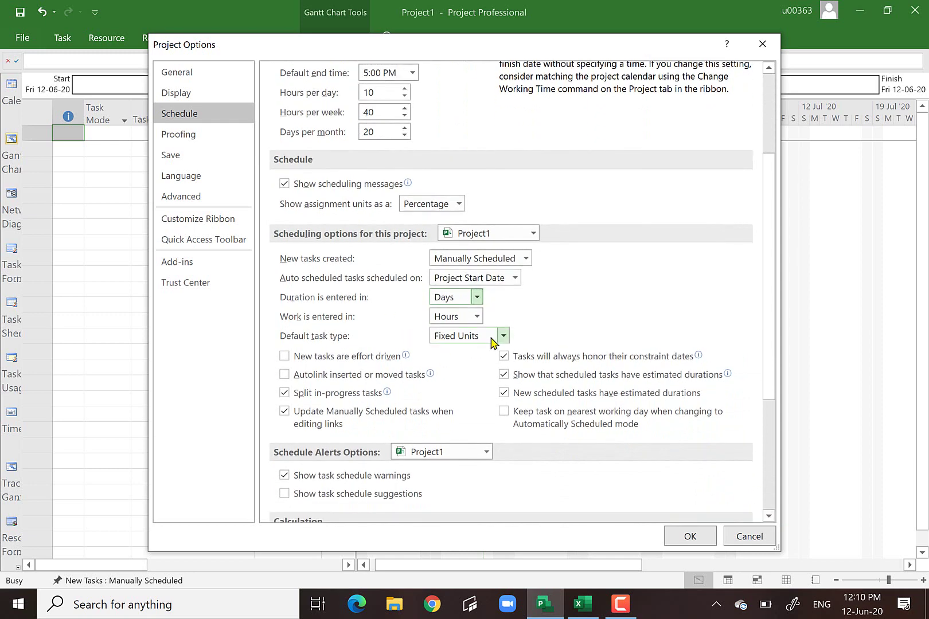
click(503, 338)
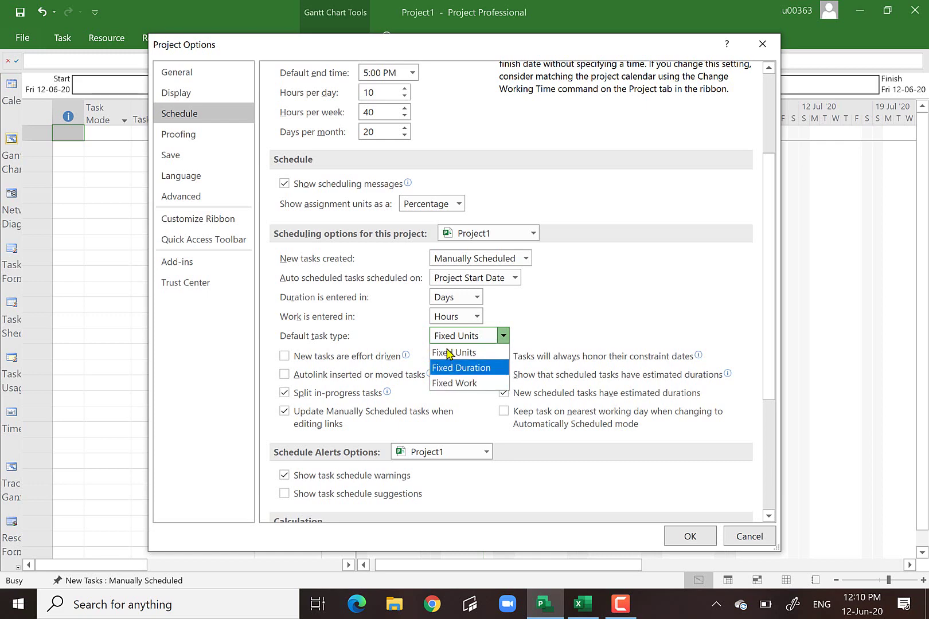
click(474, 368)
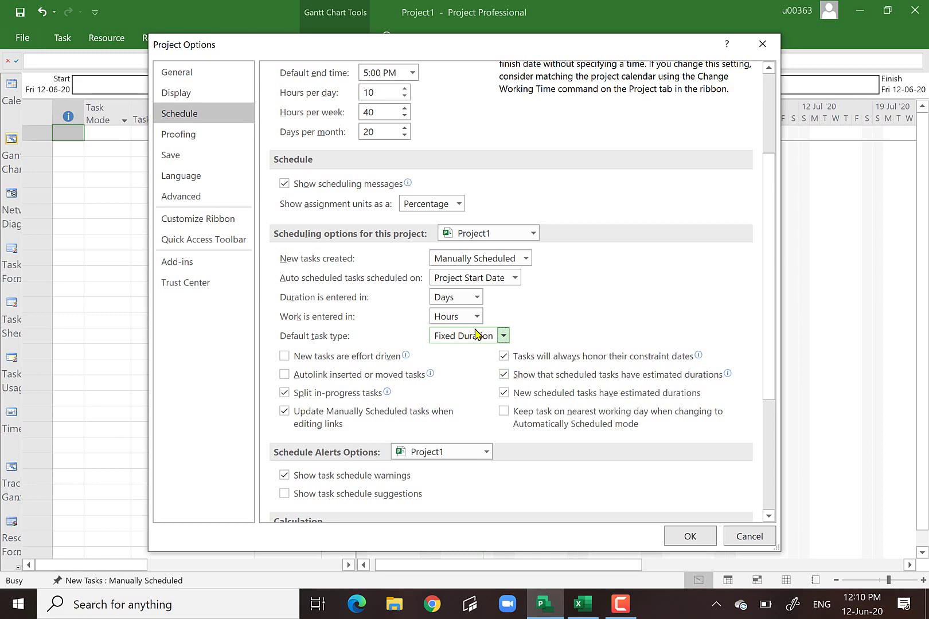
Set the default task type to Fixed Units, trying the effort-driven option for new tasks and leaving it disabled
click(285, 357)
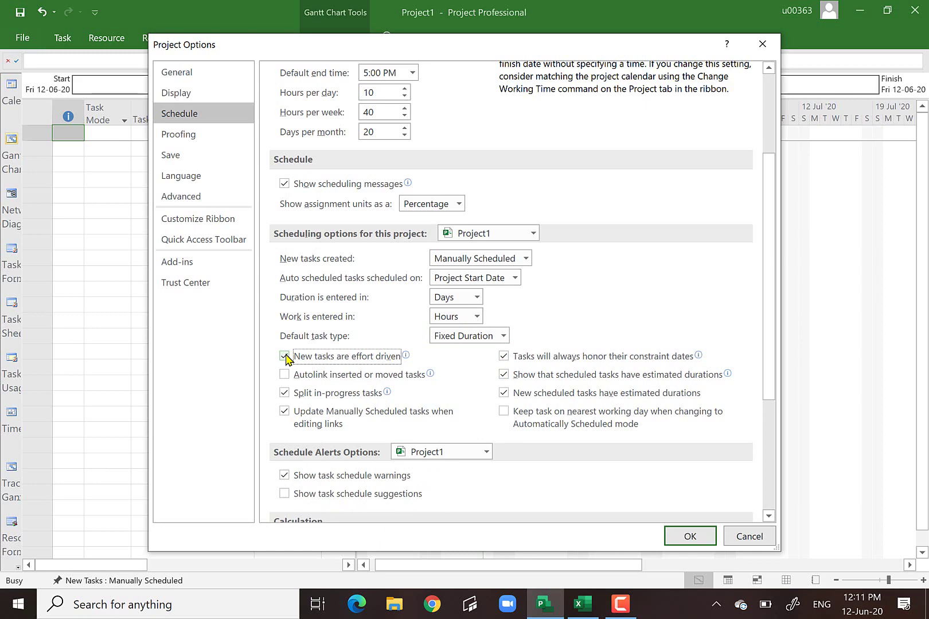
click(285, 357)
click(503, 337)
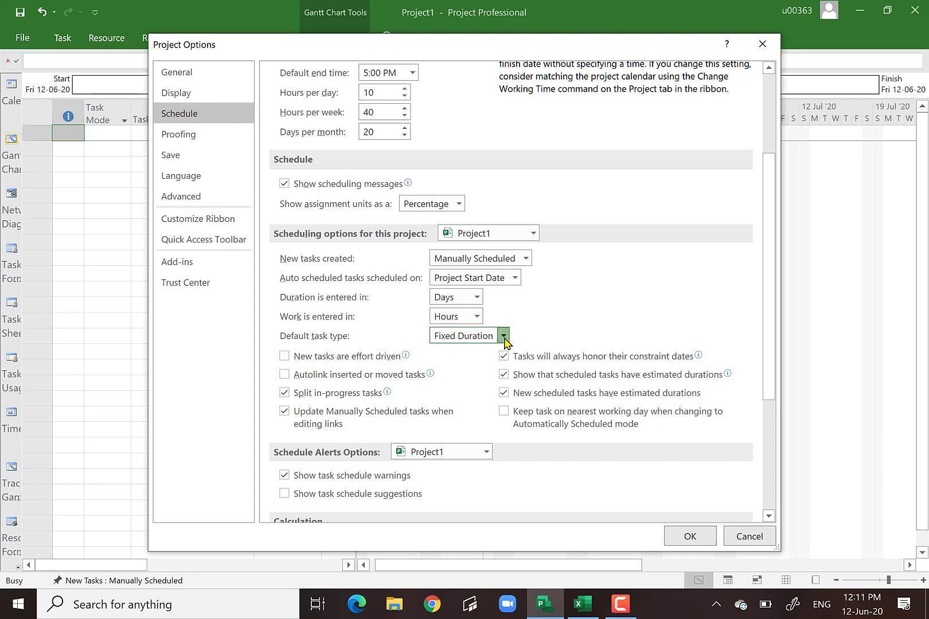
click(464, 353)
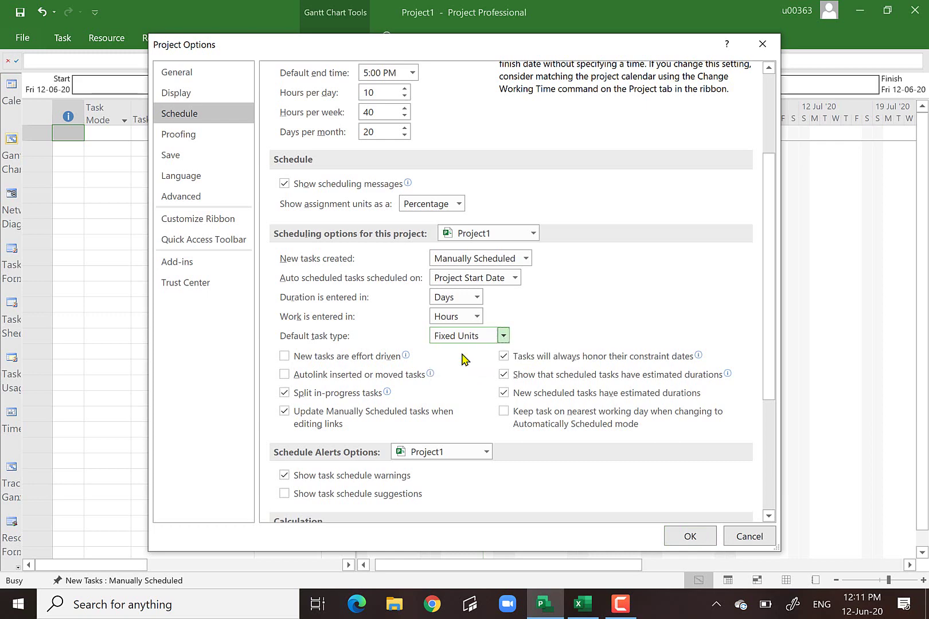
click(284, 357)
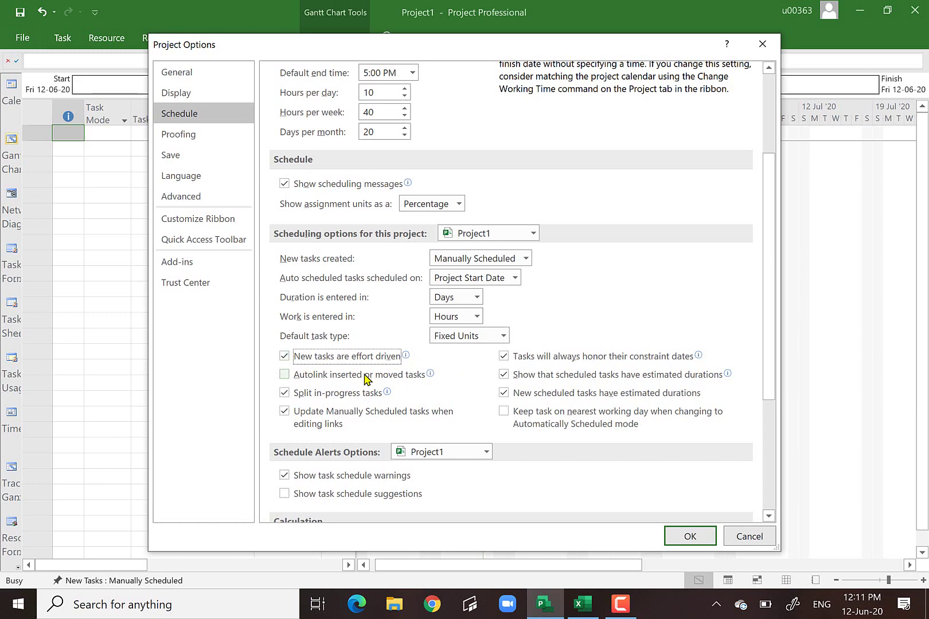
mouse_move(365, 380)
click(284, 357)
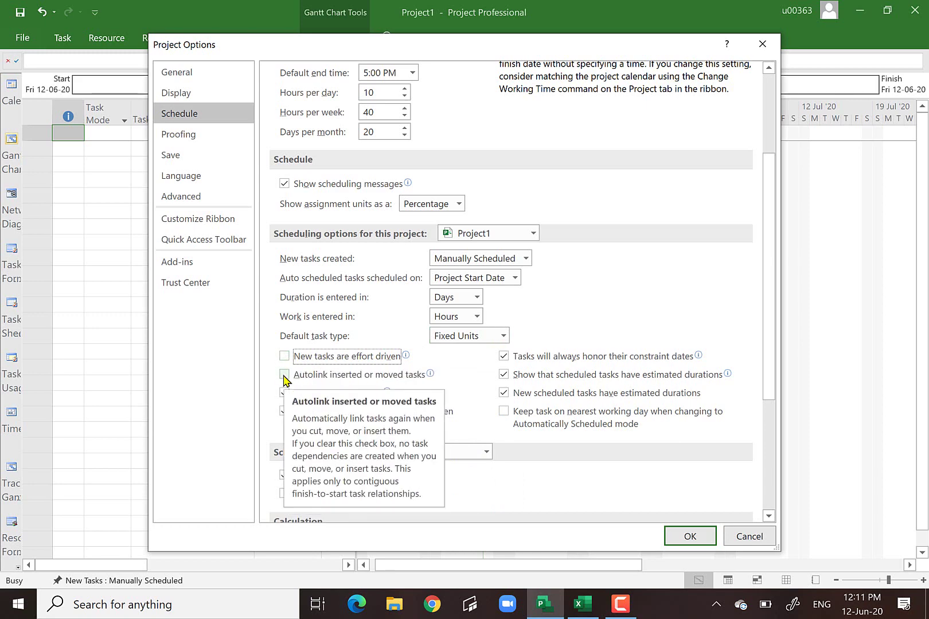
Try enabling autolink for inserted or moved tasks and keeping tasks on the nearest working day, discarding all option changes
click(284, 375)
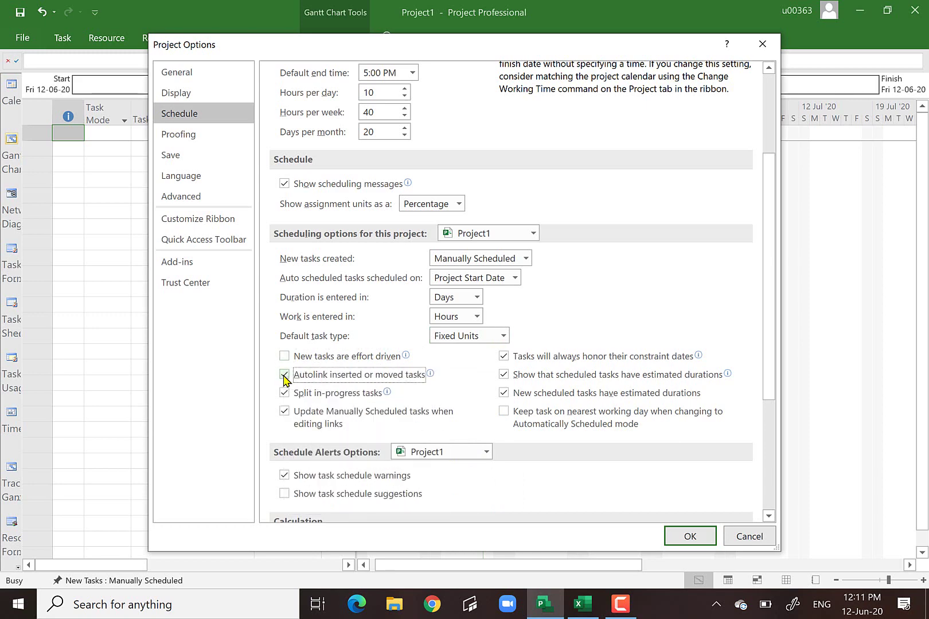
click(504, 412)
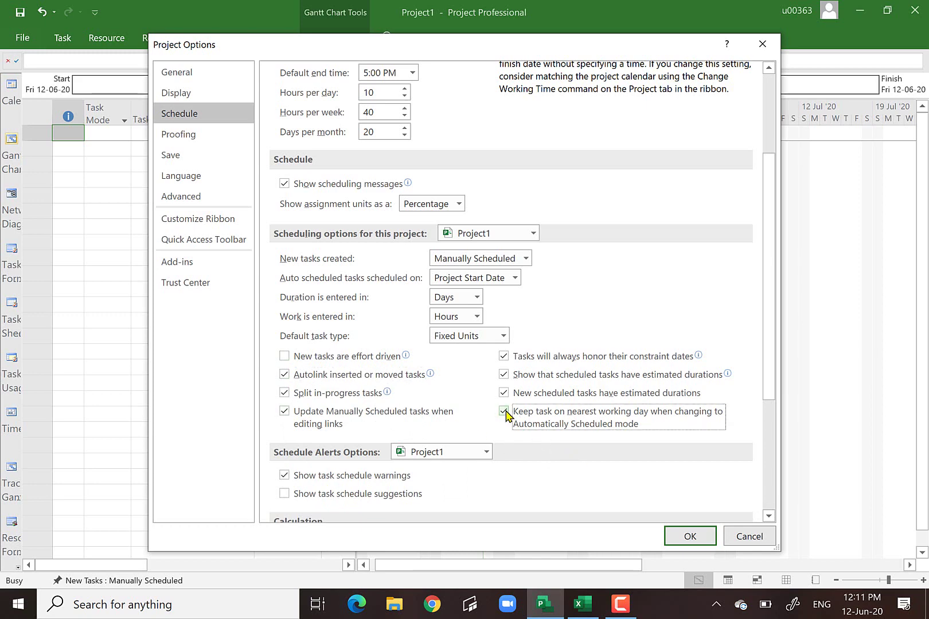
click(768, 502)
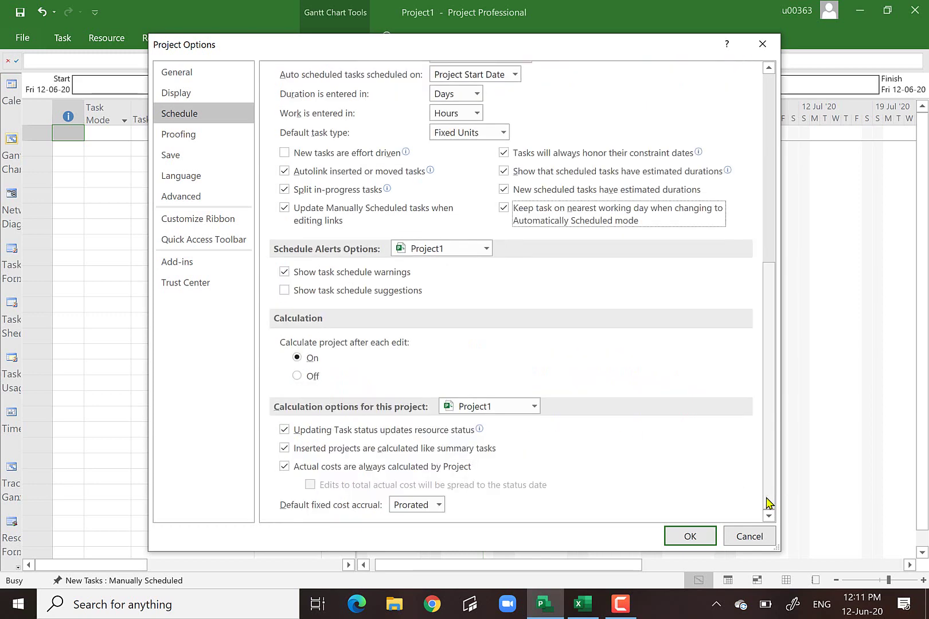
click(772, 208)
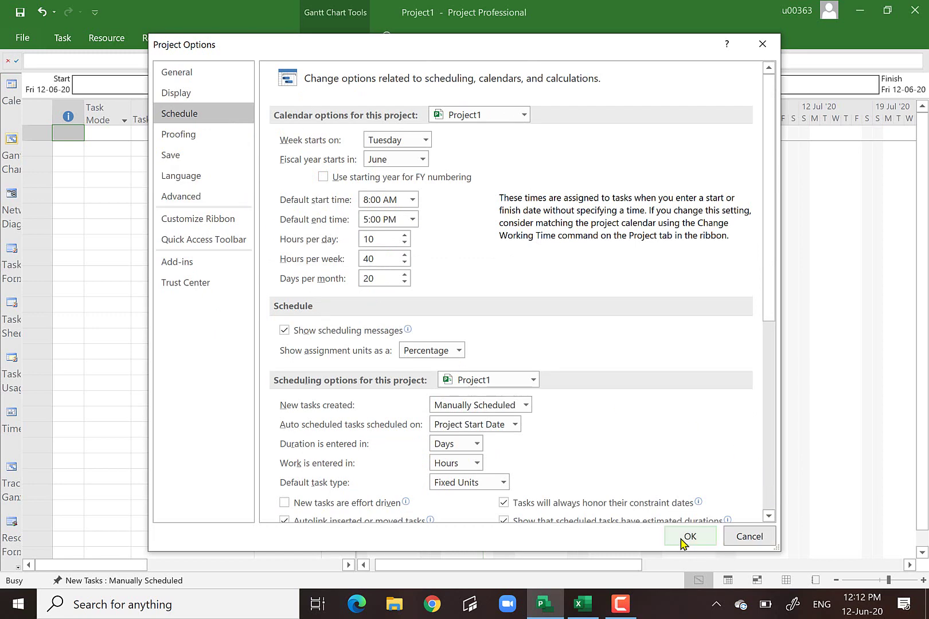
click(749, 540)
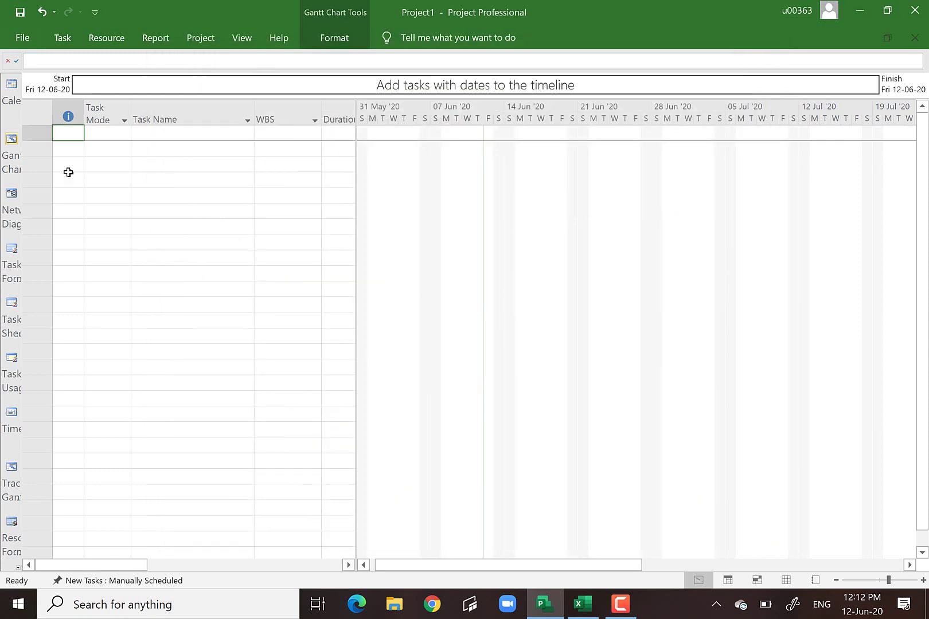
Review the general project options and the commands available for working with tasks
click(19, 41)
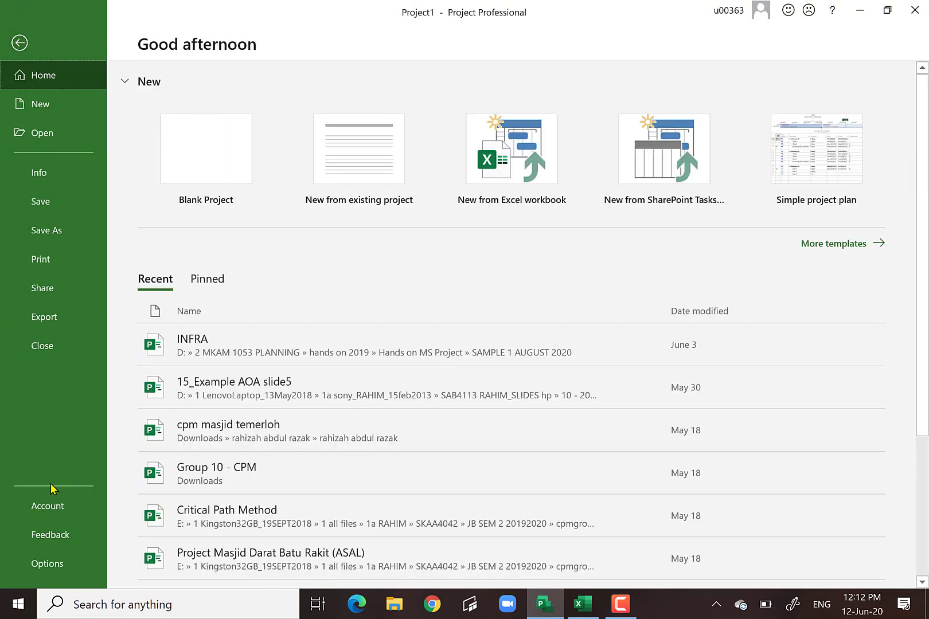
click(47, 565)
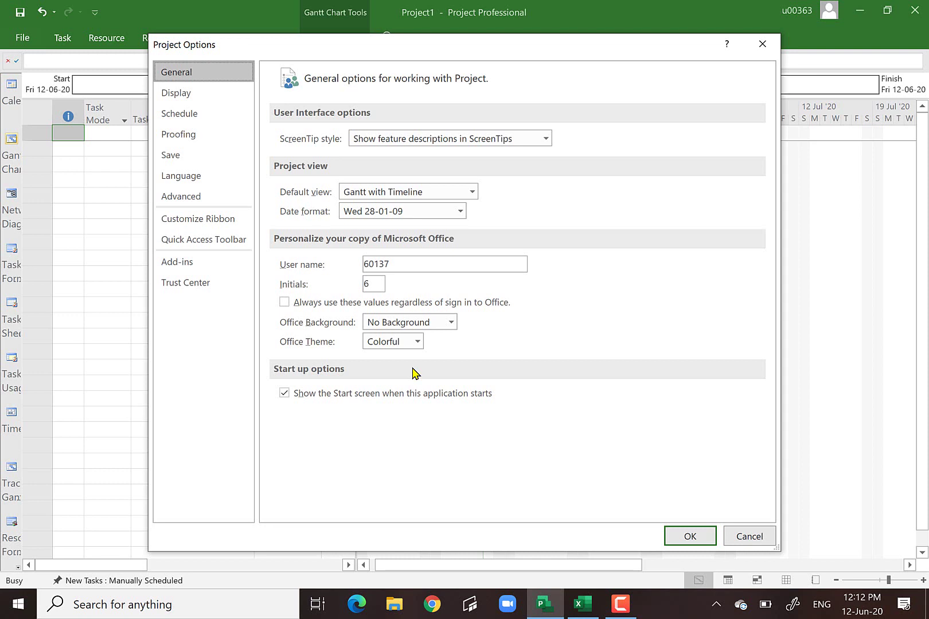
click(749, 536)
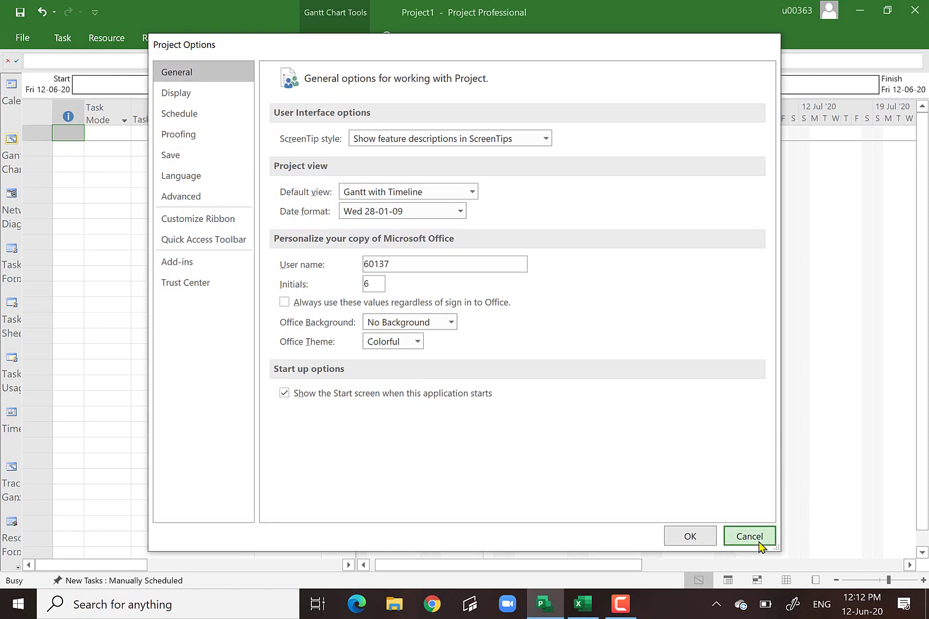
click(63, 39)
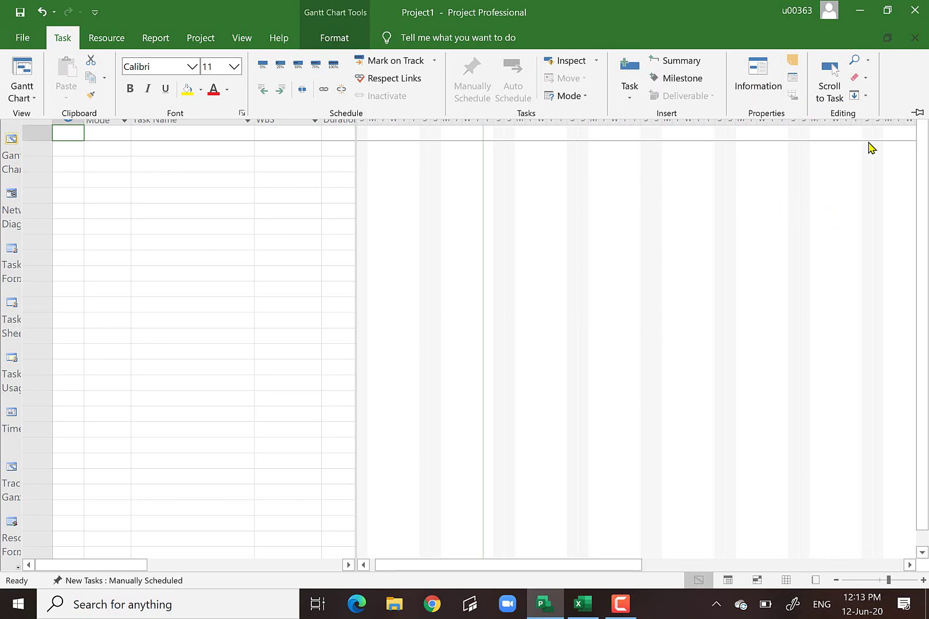
key(Escape)
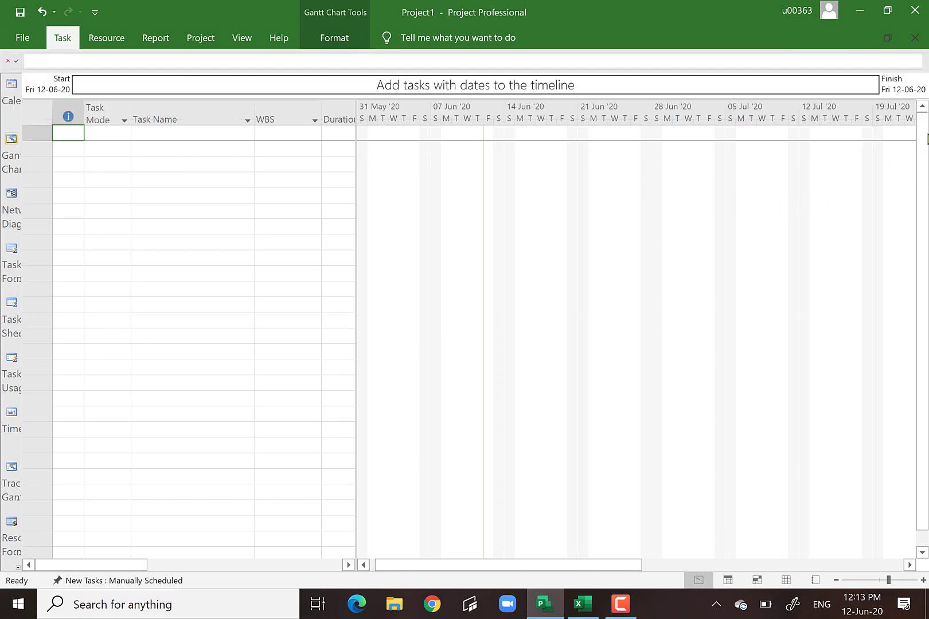
Enter tasks A and B in the first two rows and narrow the Task Name column to about half its width
click(152, 133)
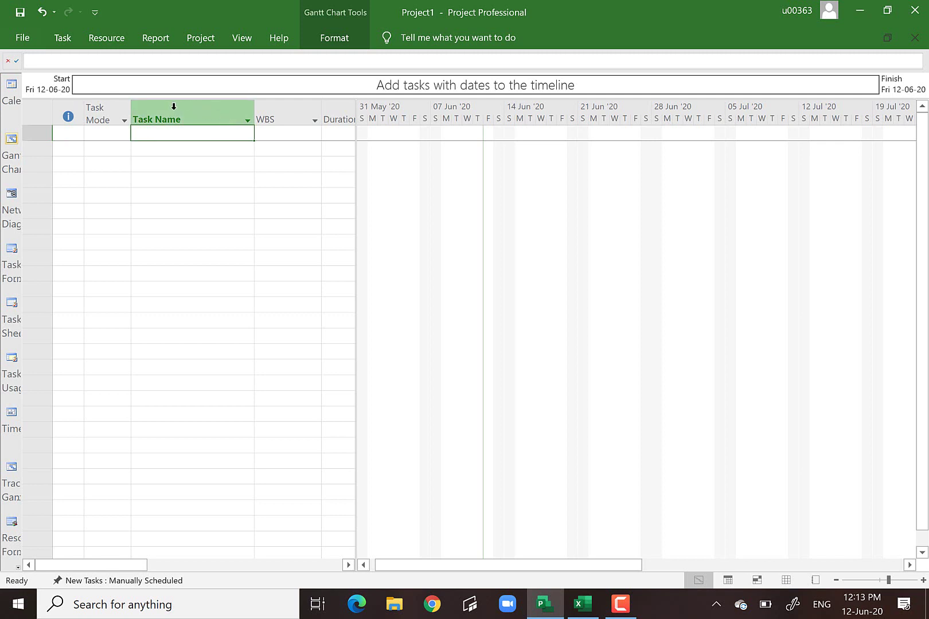
click(167, 111)
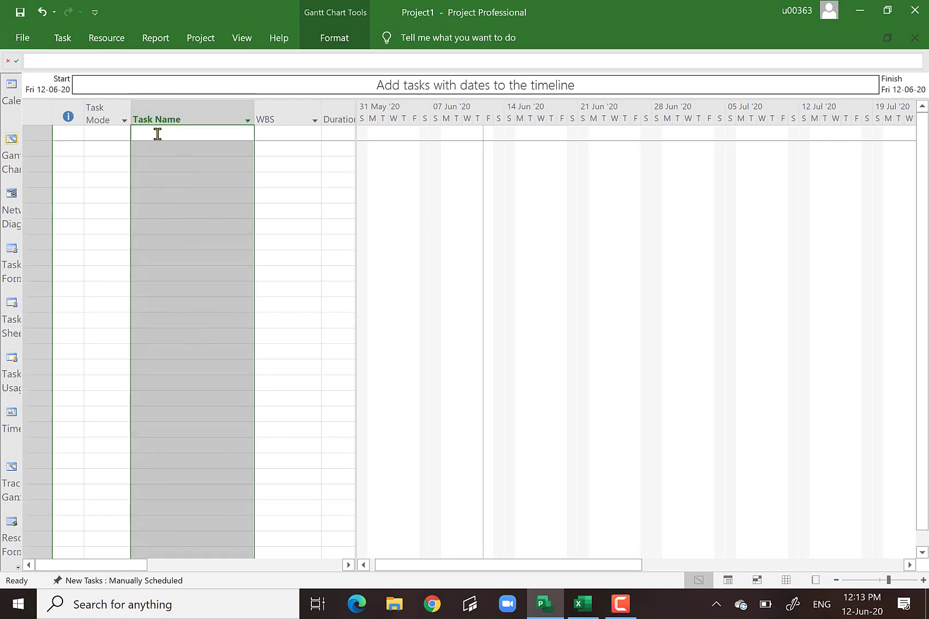
click(156, 132)
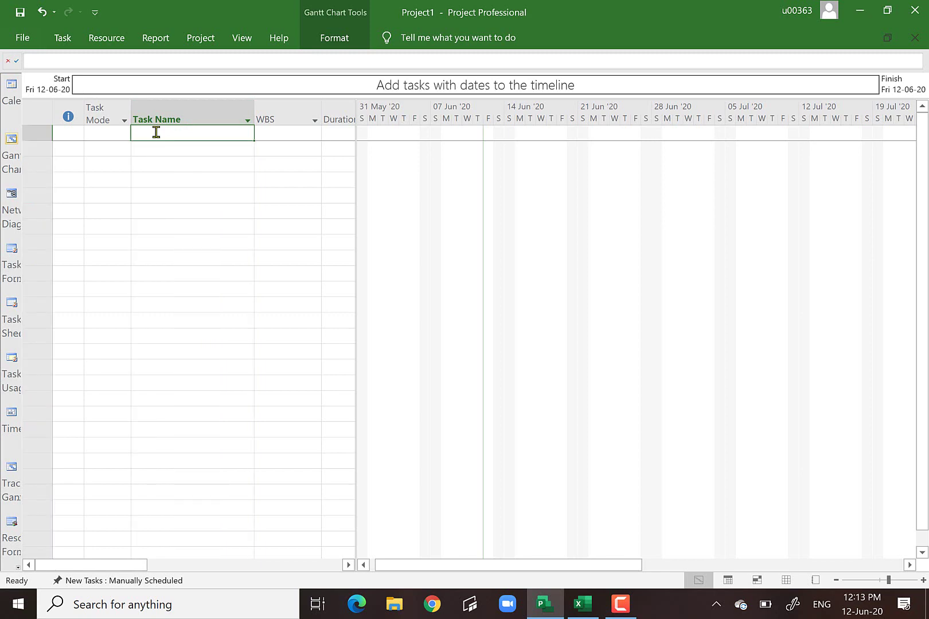
text(A)
key(Return)
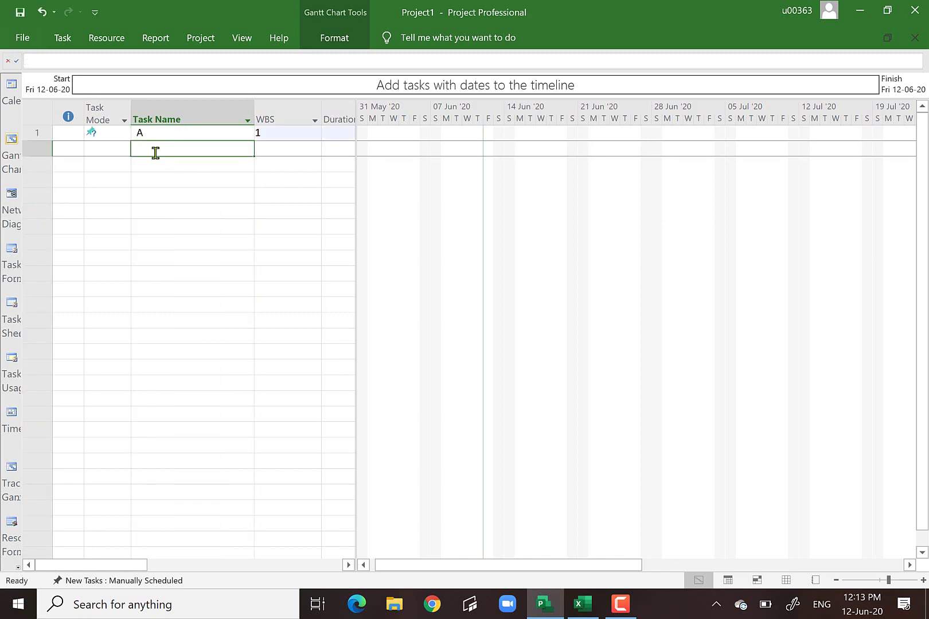
text(B)
key(Return)
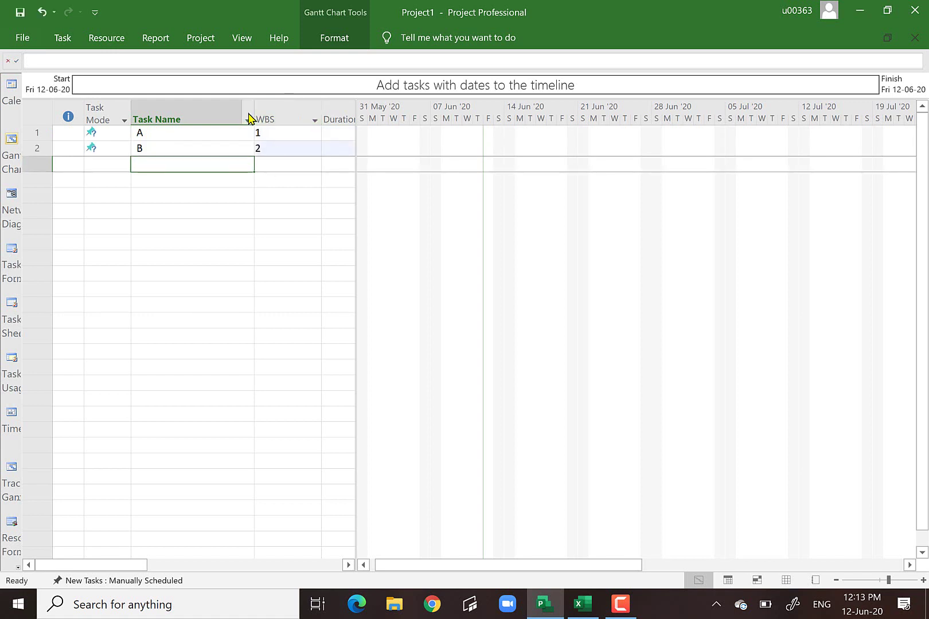
drag(255, 104, 188, 101)
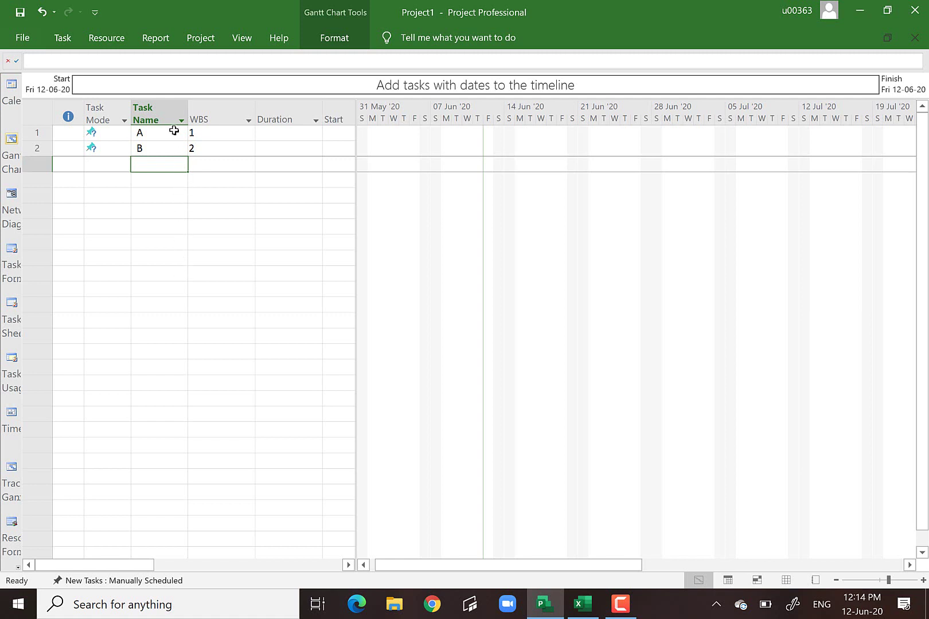
click(64, 45)
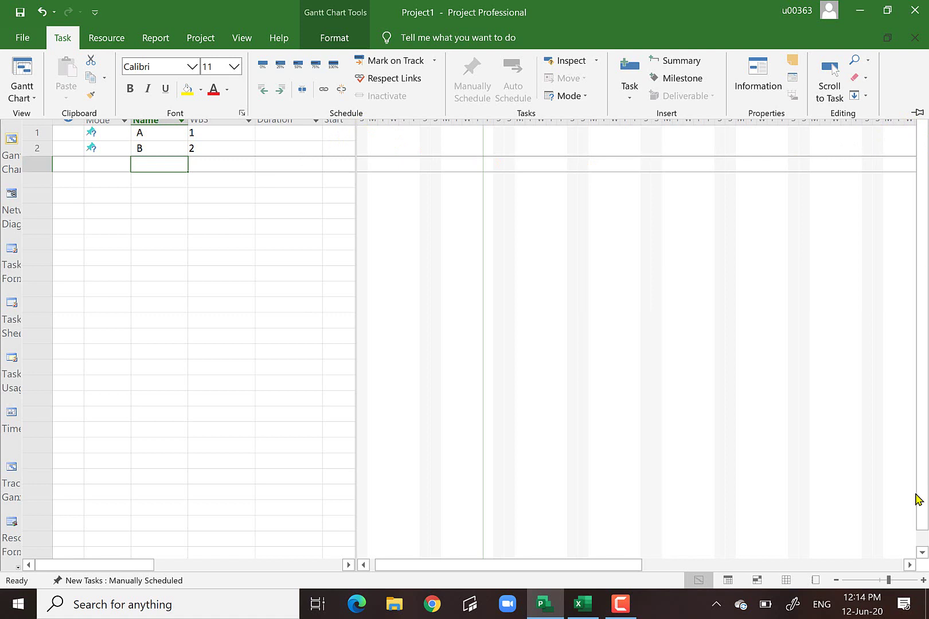
click(922, 552)
click(922, 553)
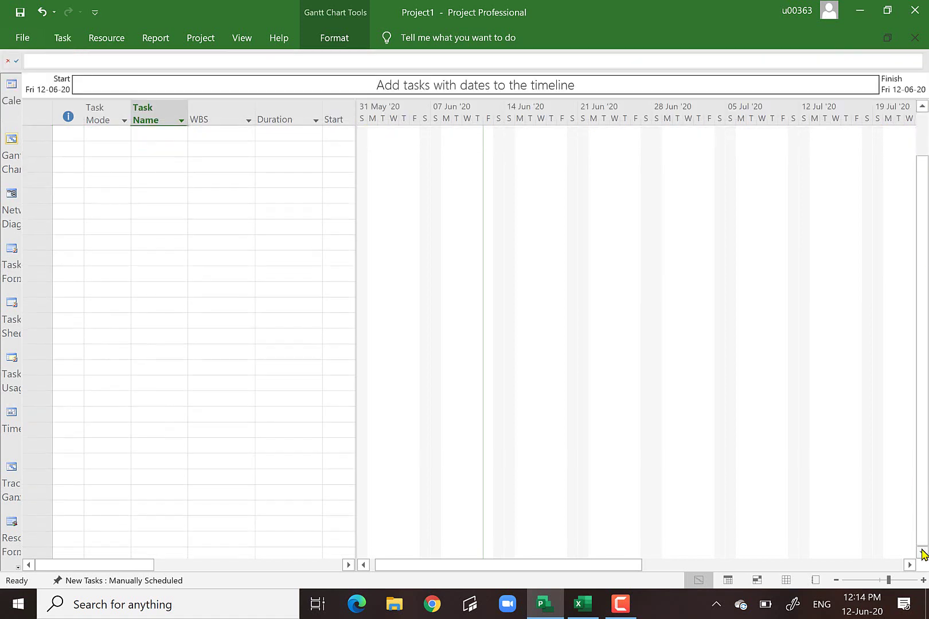
click(922, 106)
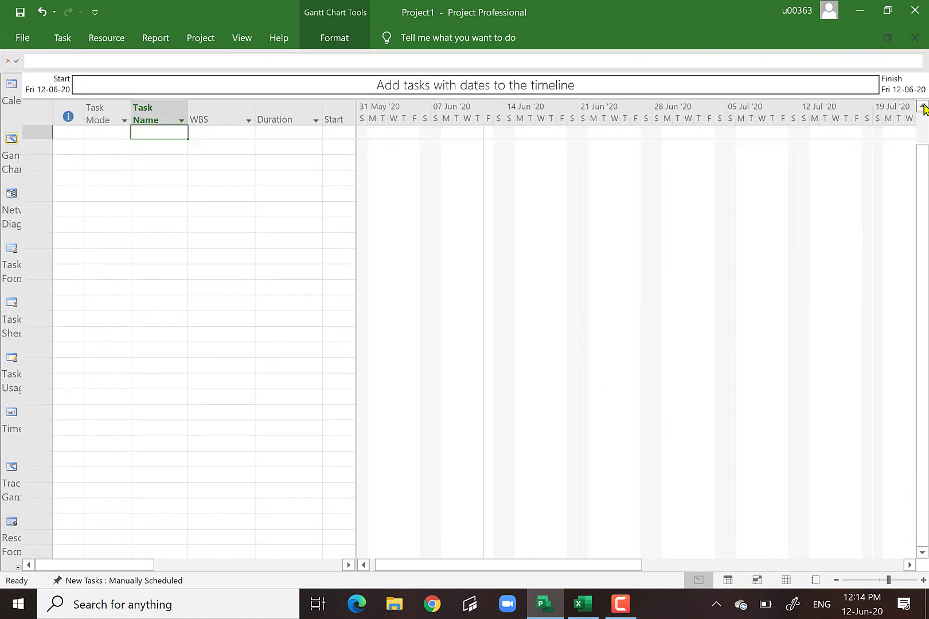
click(922, 106)
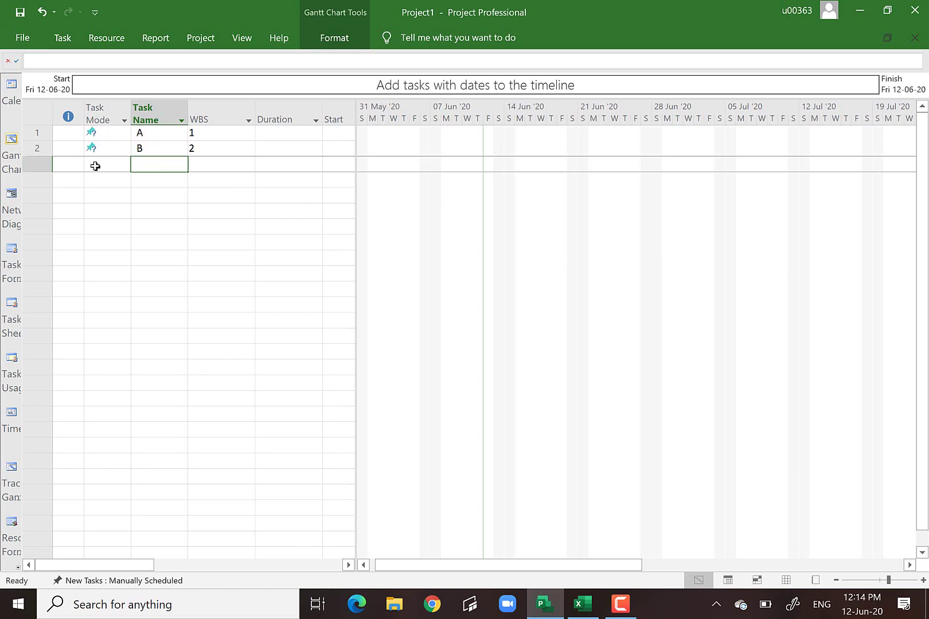
Select the row of task A and check the scheduling modes offered for new tasks
click(39, 132)
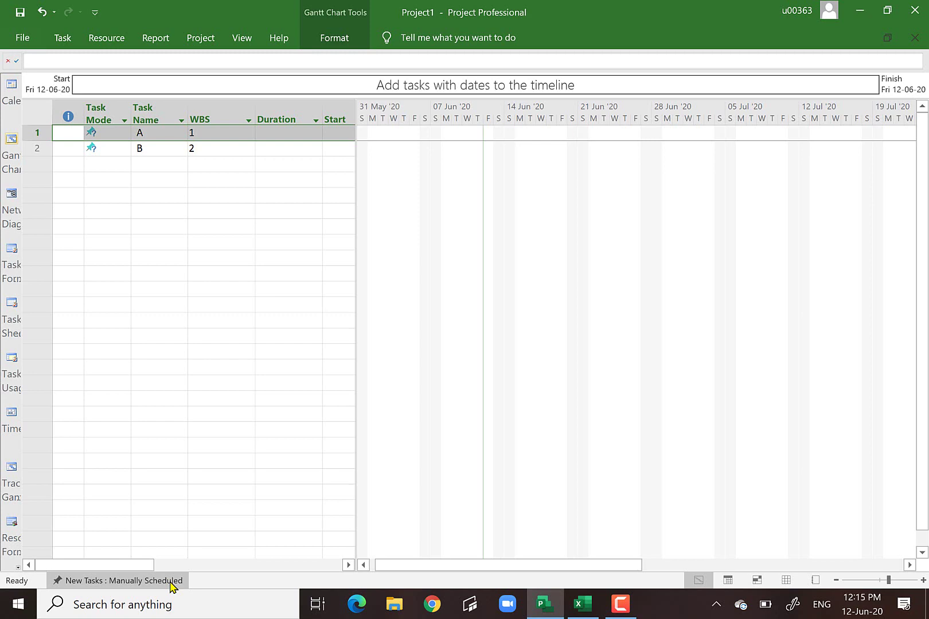
click(129, 582)
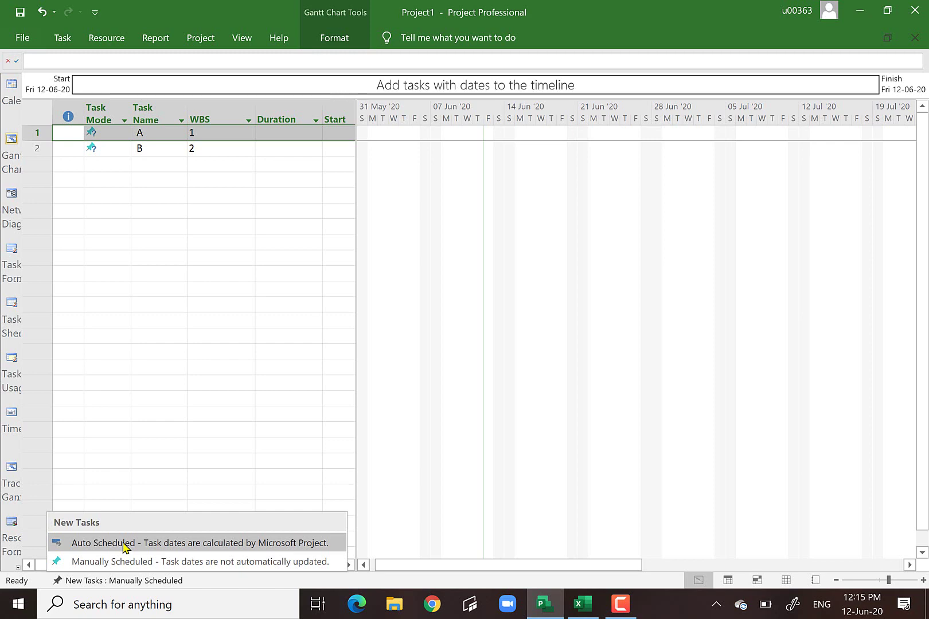
click(22, 40)
Check the scheduling modes offered for newly created tasks in the project's schedule options, leaving without changes
click(22, 41)
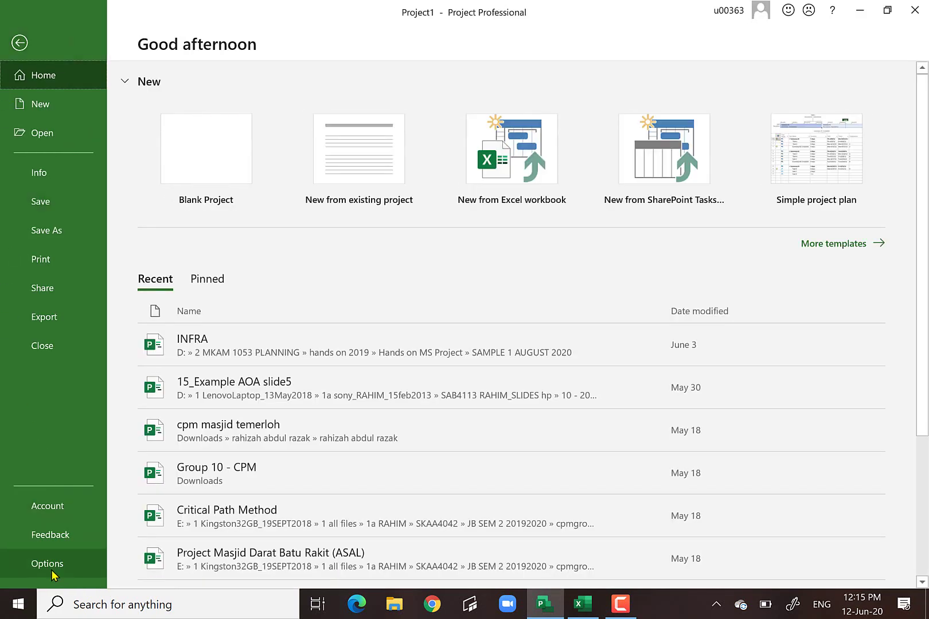
click(43, 565)
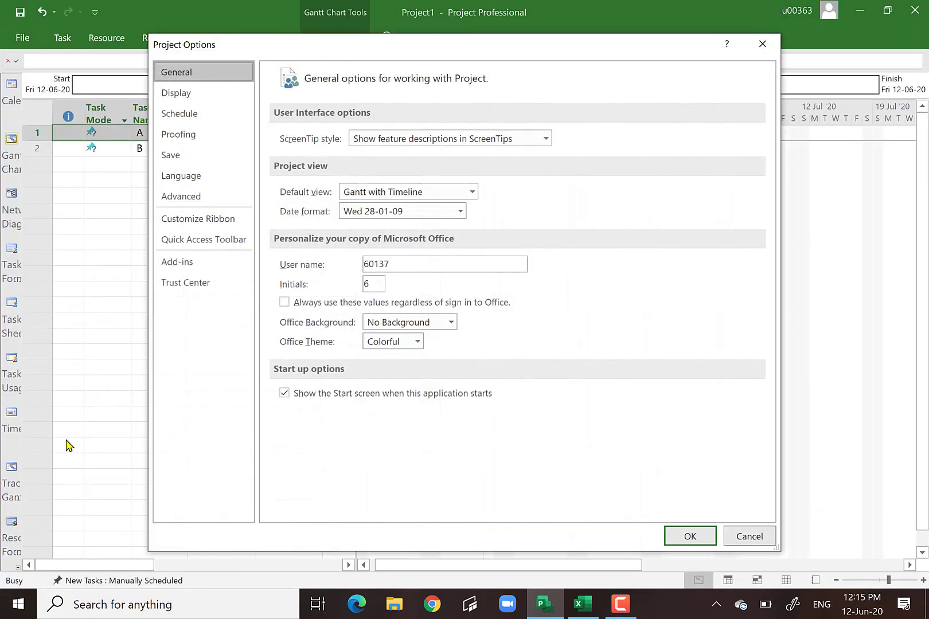
click(185, 117)
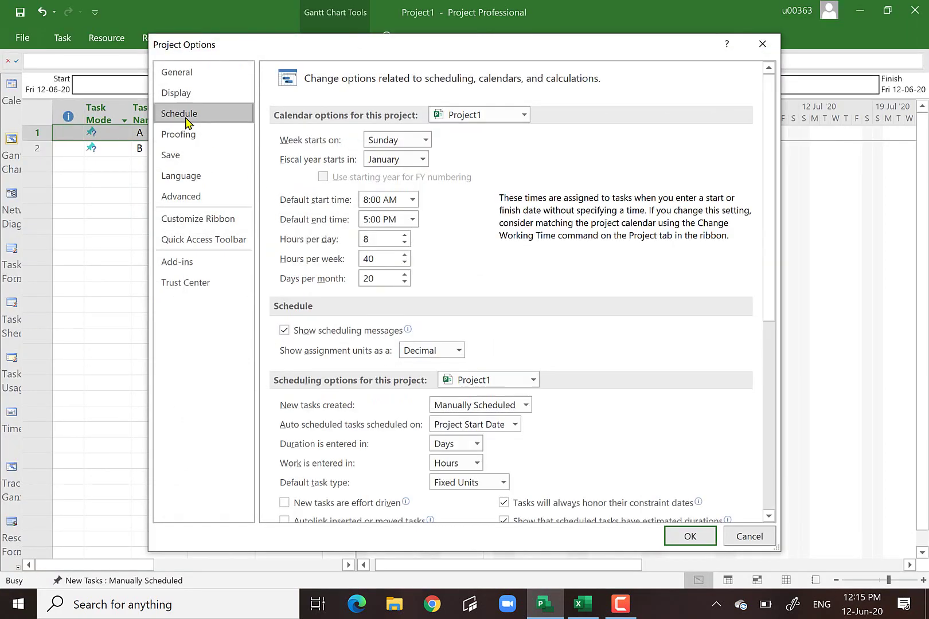
click(527, 405)
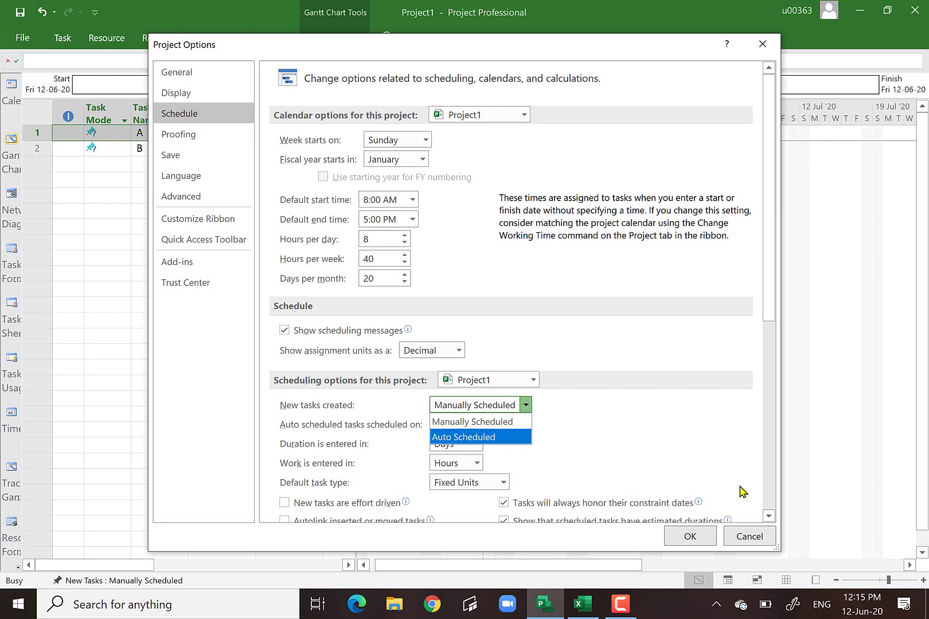
click(749, 537)
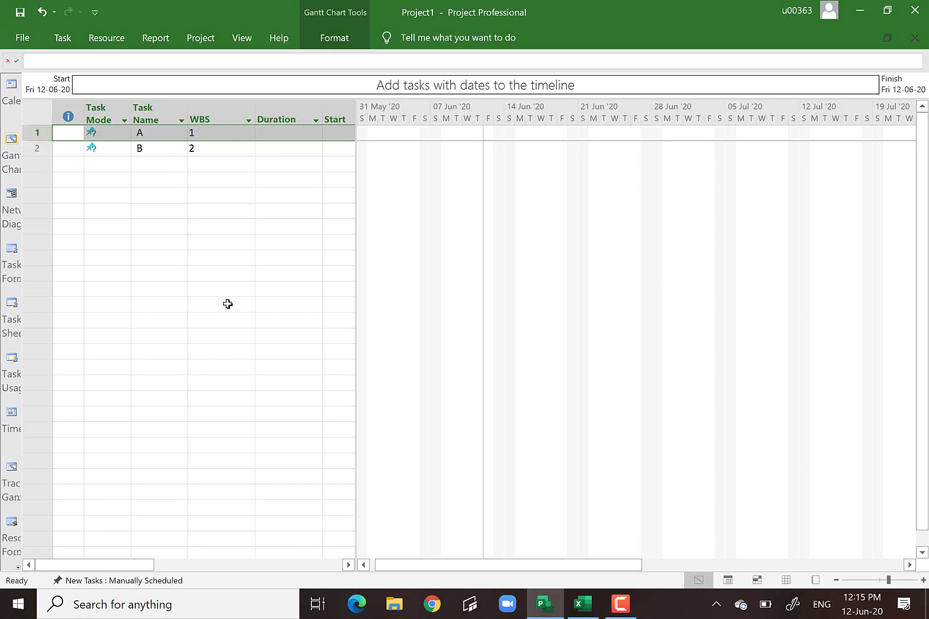
Set the scheduling mode for new tasks to Auto Scheduled
click(173, 581)
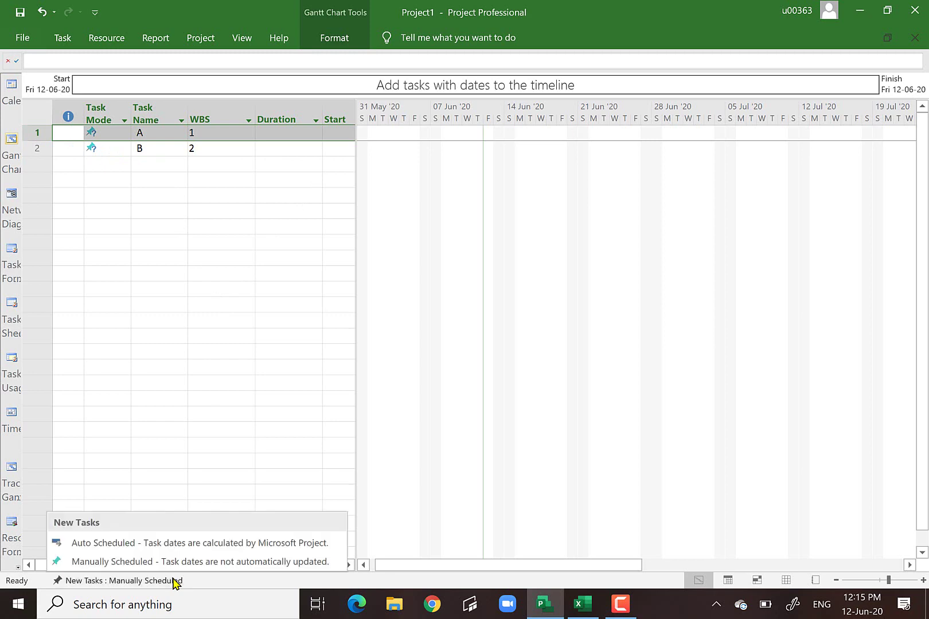
click(155, 544)
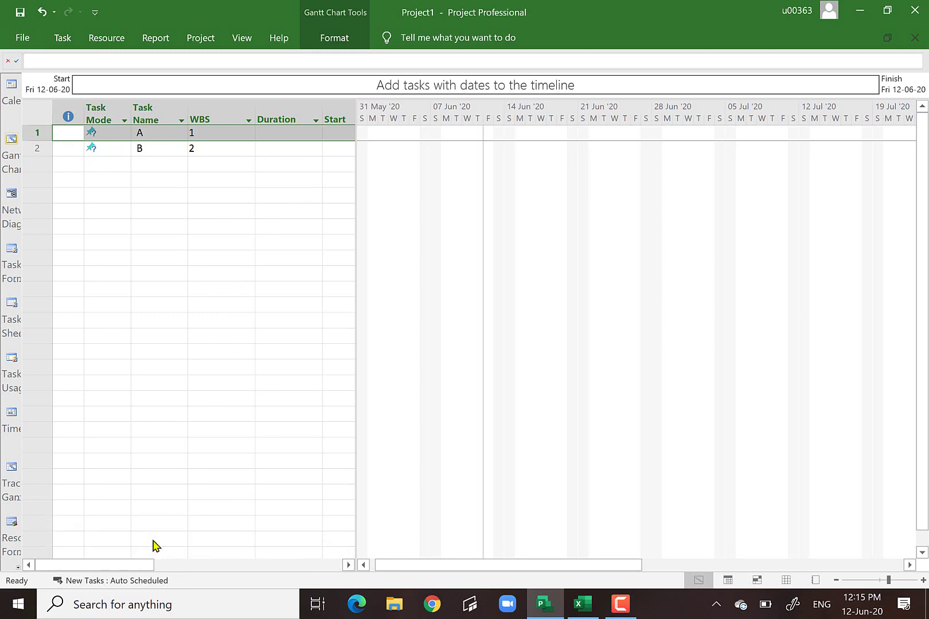
click(154, 581)
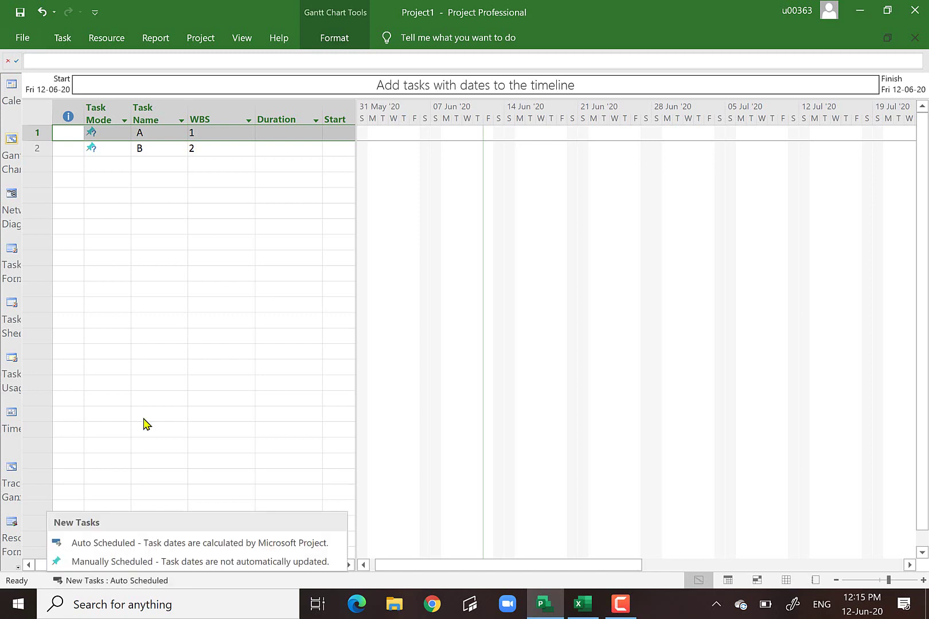
Switch task A to Auto Schedule
click(44, 131)
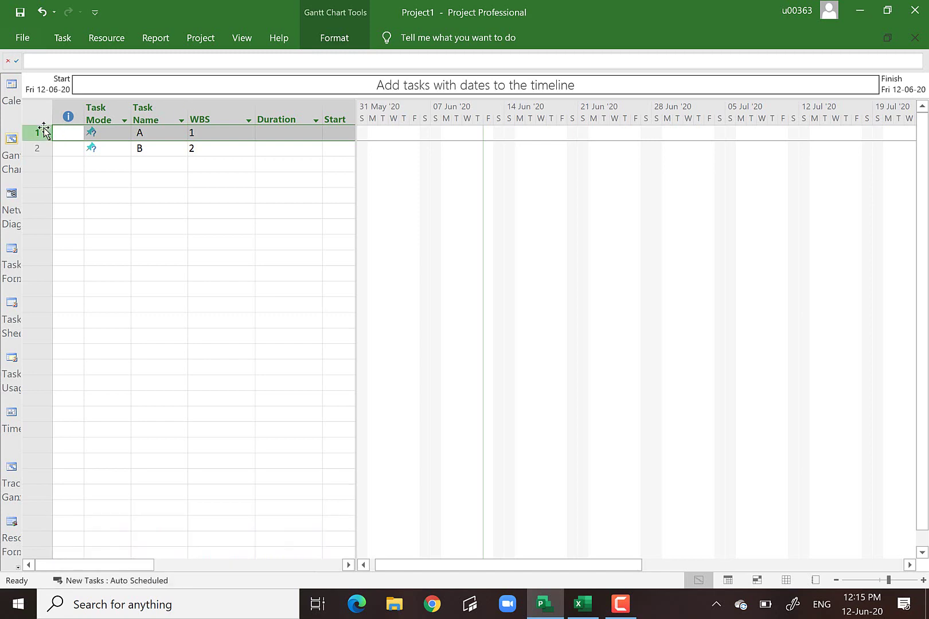
click(63, 39)
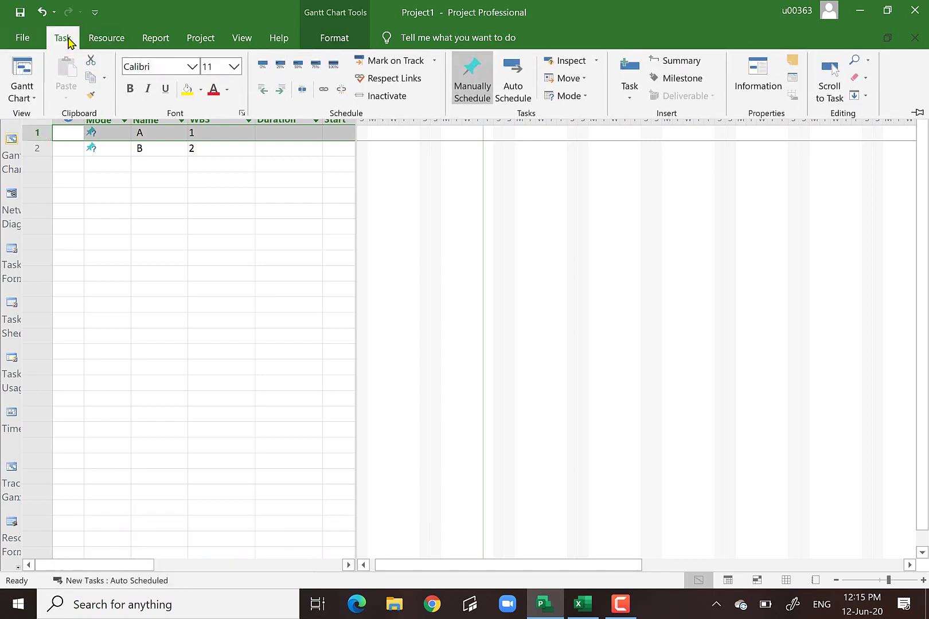
click(512, 89)
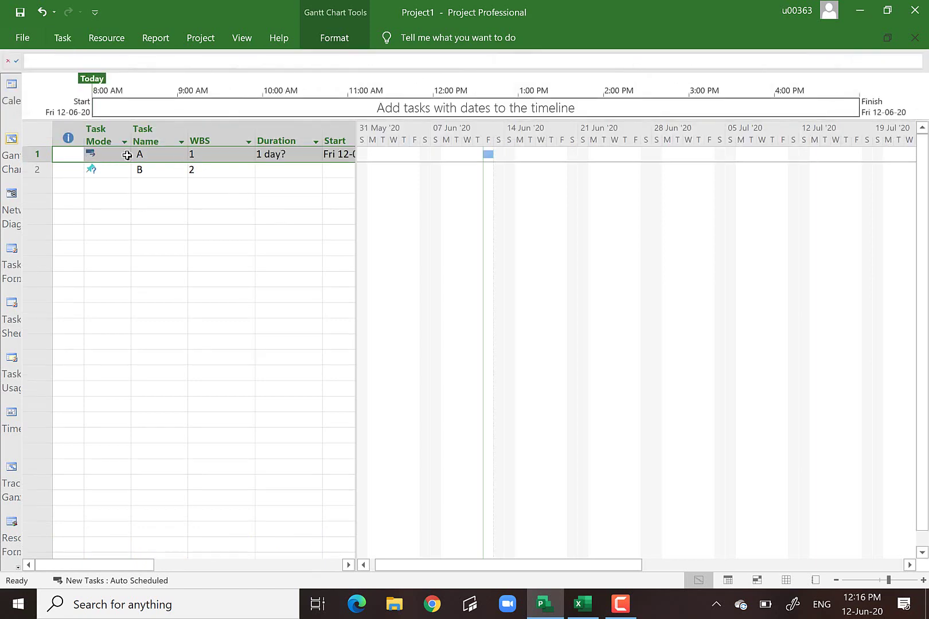
Widen the task table to reveal more of the date columns and narrow the WBS column to less than half its width
click(148, 220)
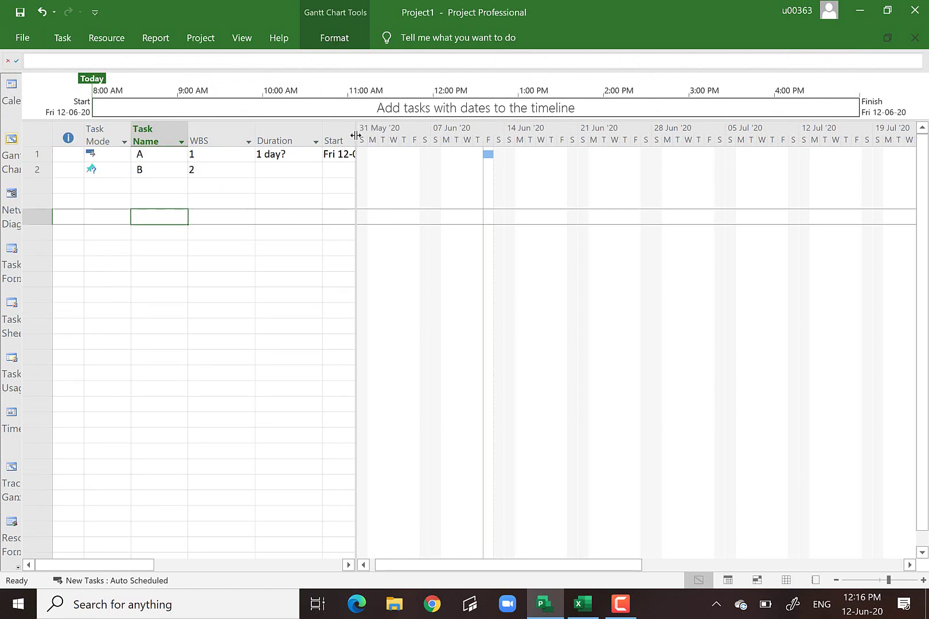
drag(356, 135, 400, 191)
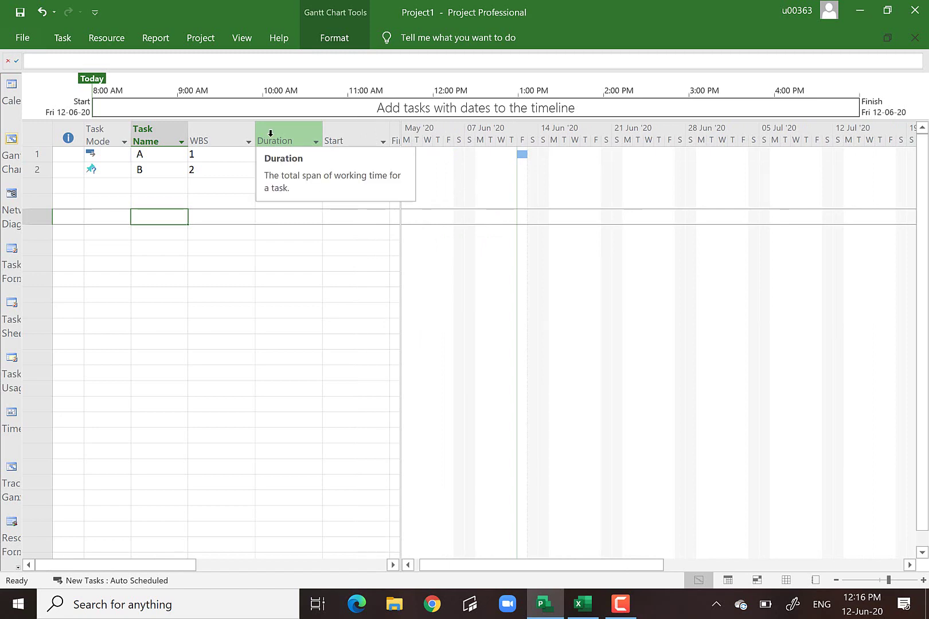
drag(256, 130, 213, 133)
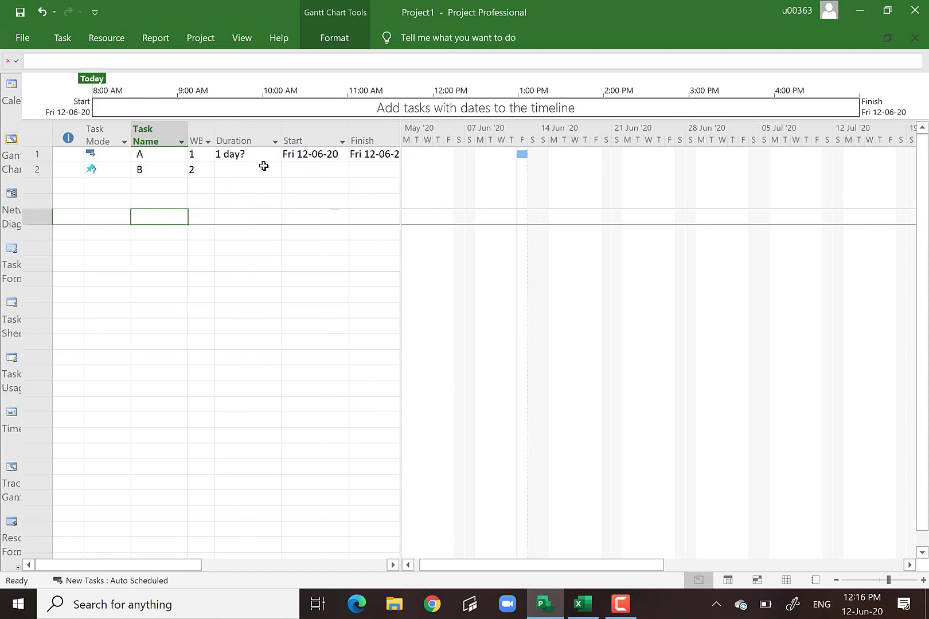
Set the duration of task A to 2 days
click(226, 154)
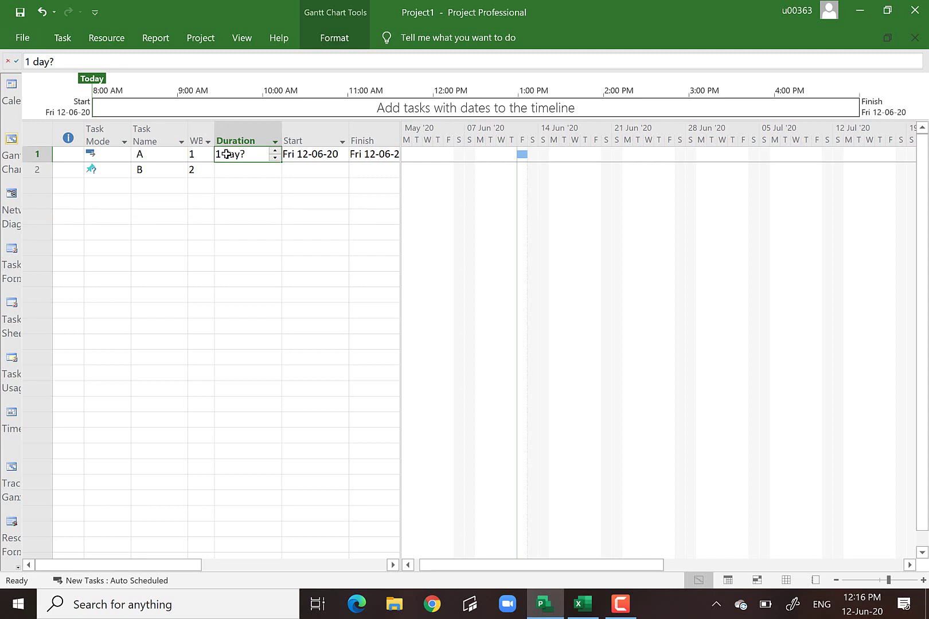
text(2)
key(Return)
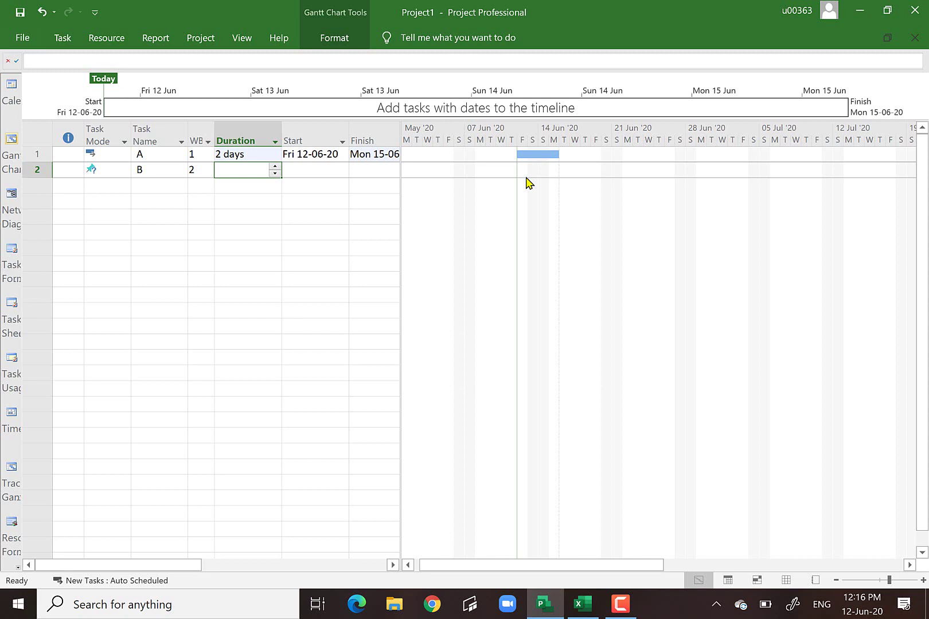
Examine the Start and Finish columns for the dates calculated for task A
click(302, 136)
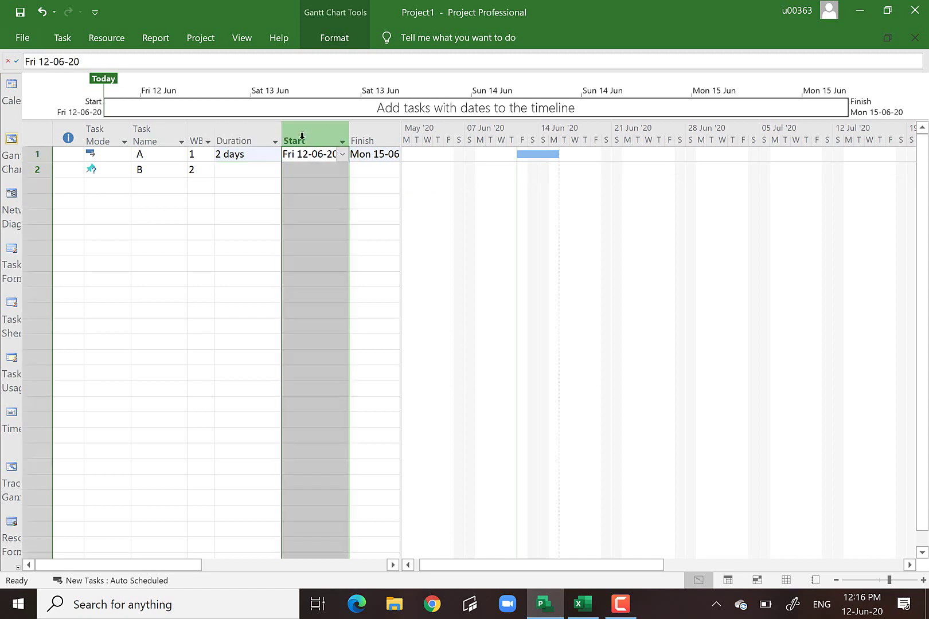
click(369, 135)
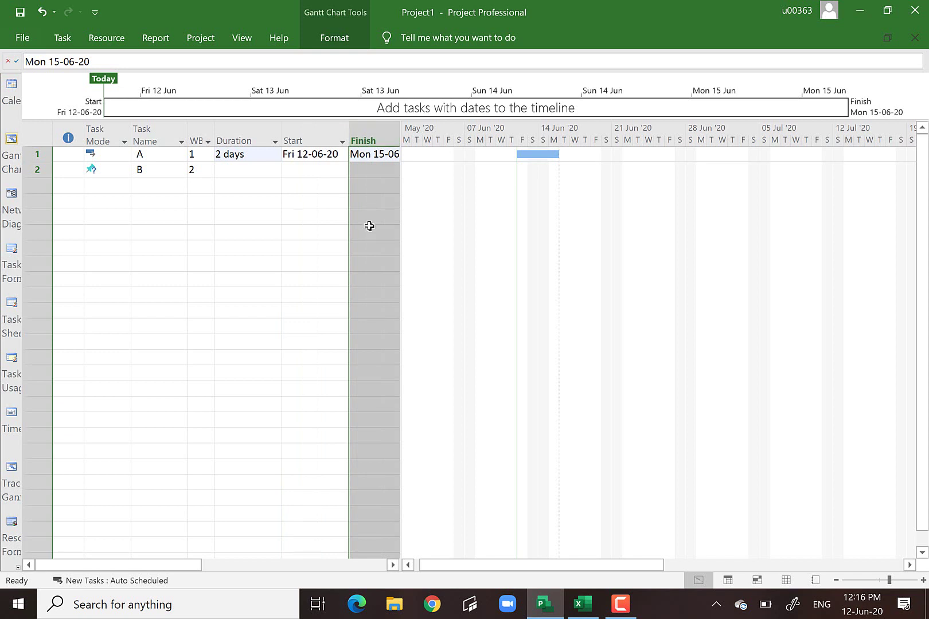
key(alt+F4)
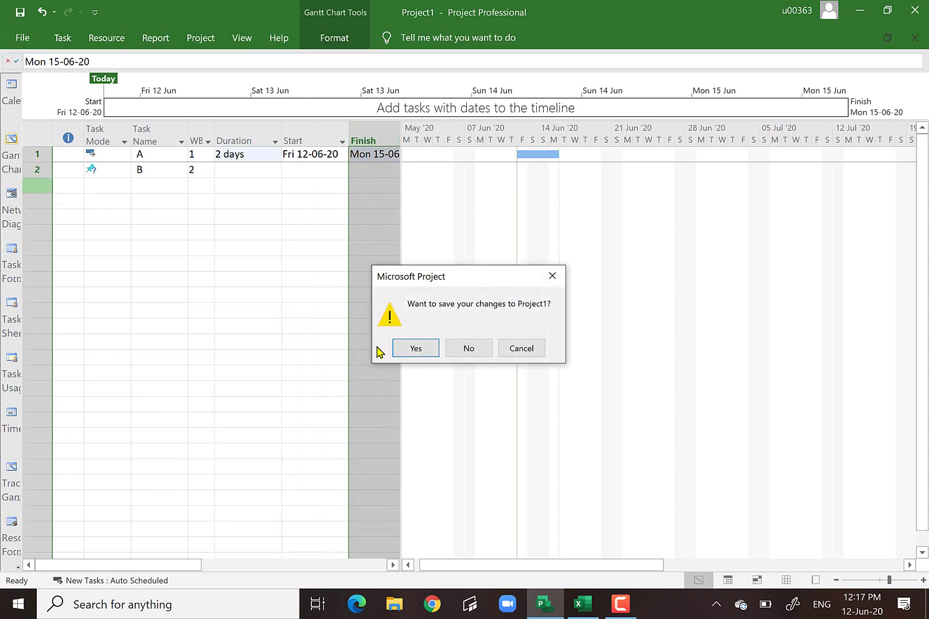
click(473, 351)
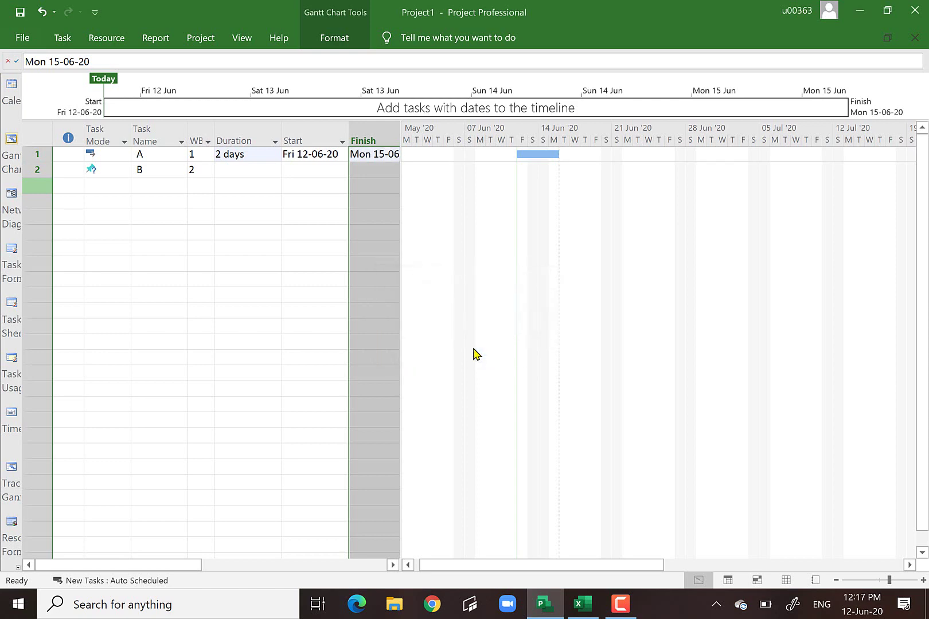
Enter PENDING as the duration of the manually scheduled task B
click(35, 169)
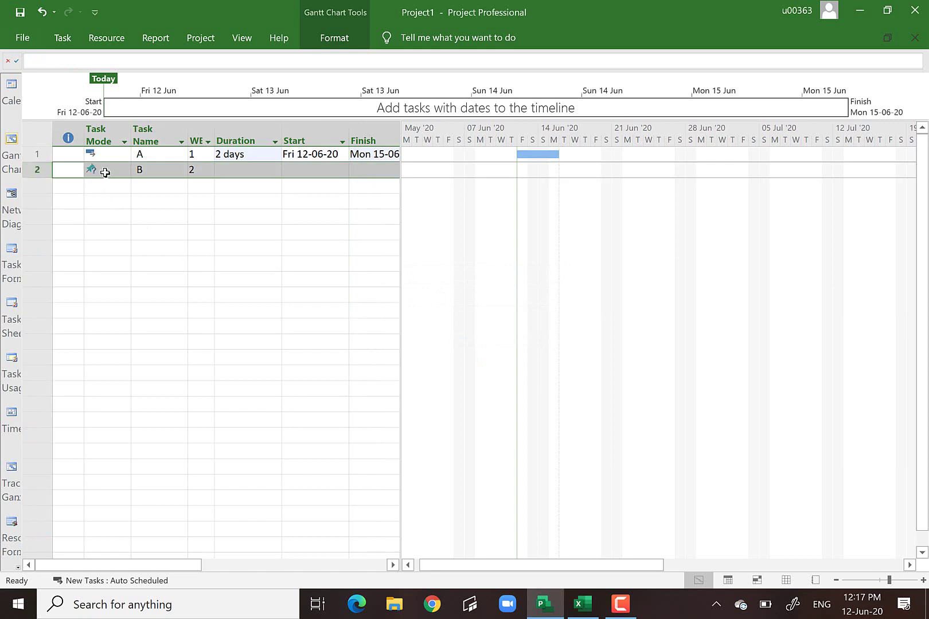
mouse_move(105, 172)
click(102, 201)
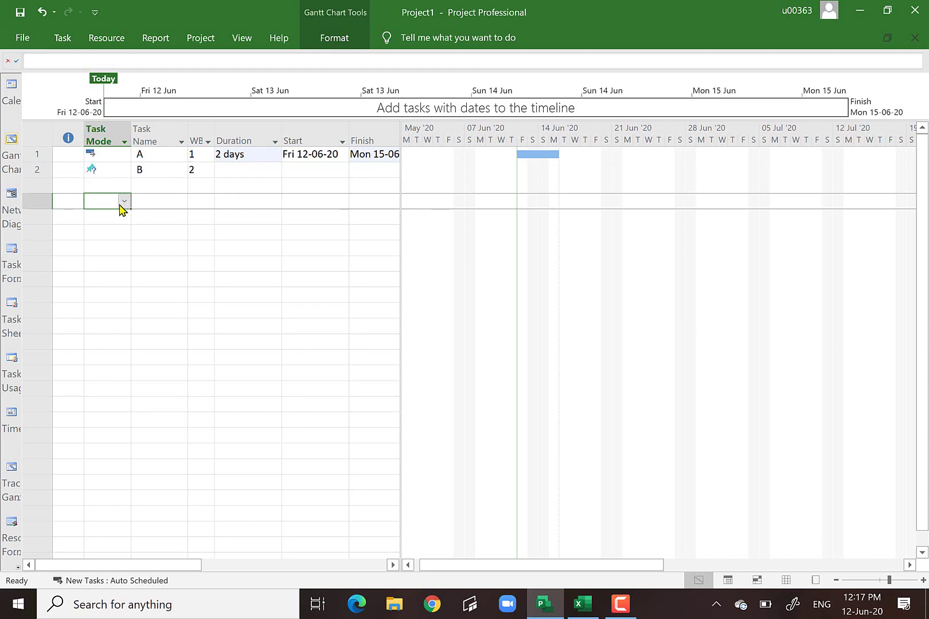
click(237, 172)
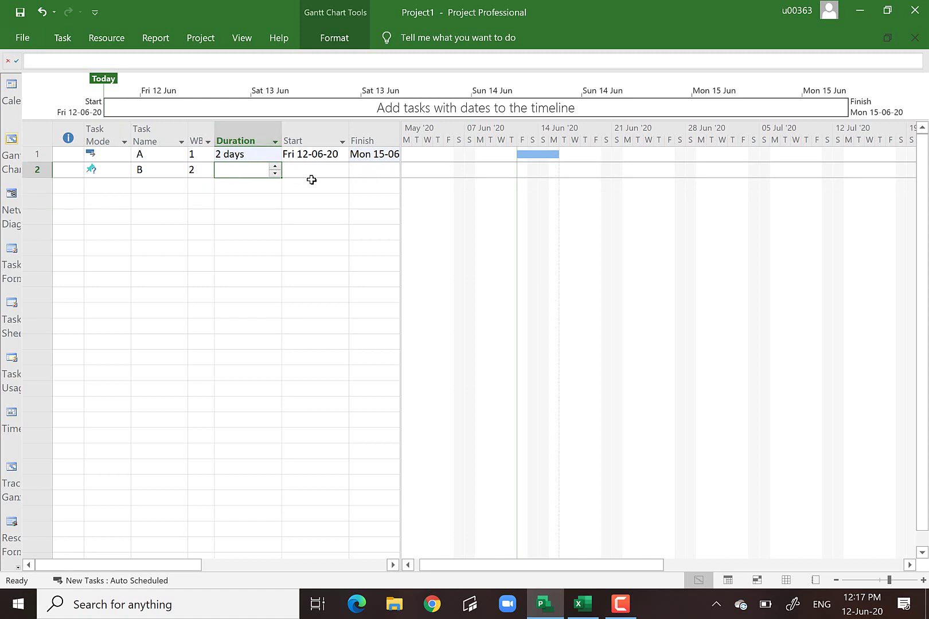
click(233, 170)
text(PENDING)
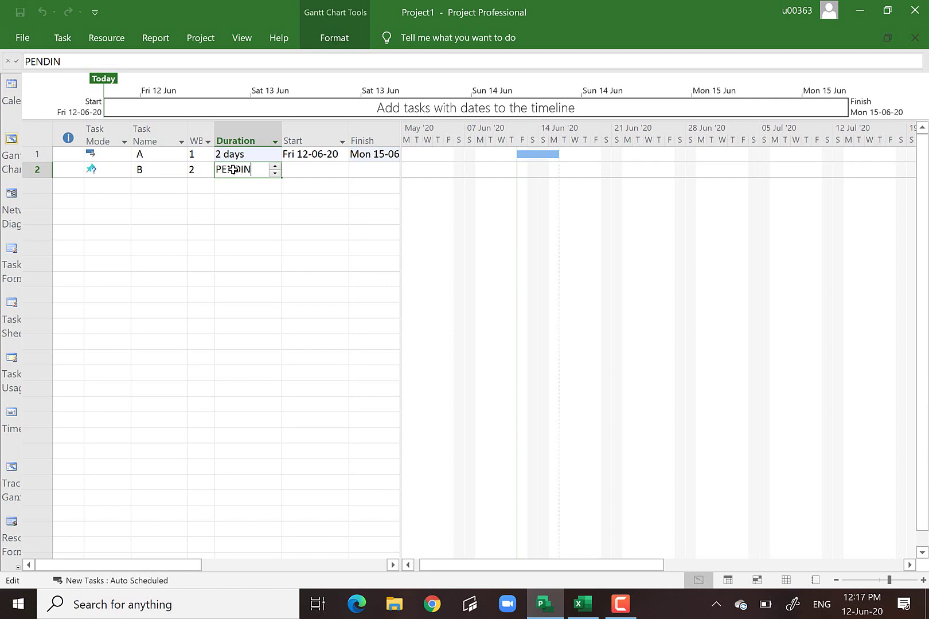
click(245, 213)
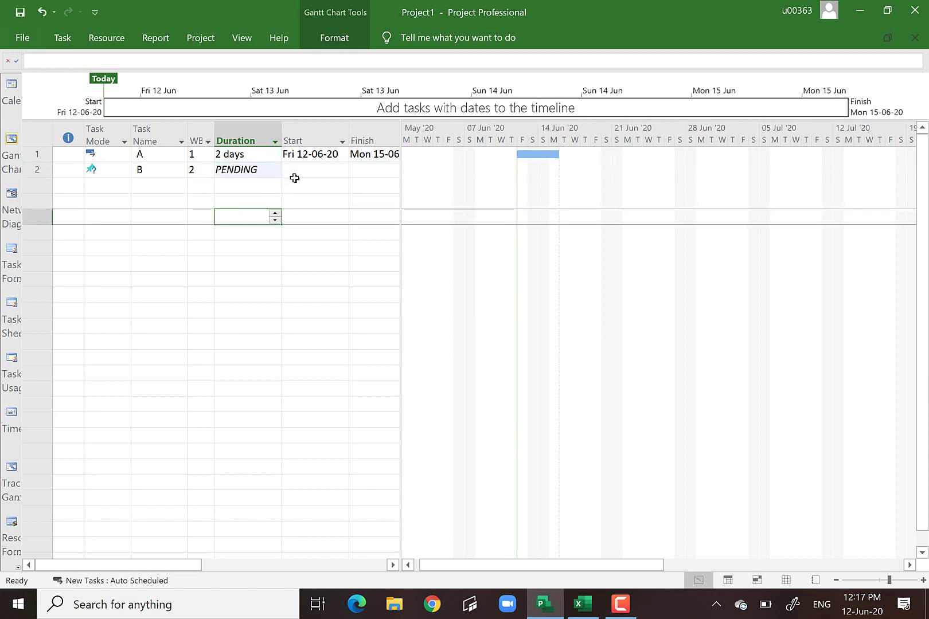
Enter the note WAIT FOR THE BOSS as the start of task B
click(316, 171)
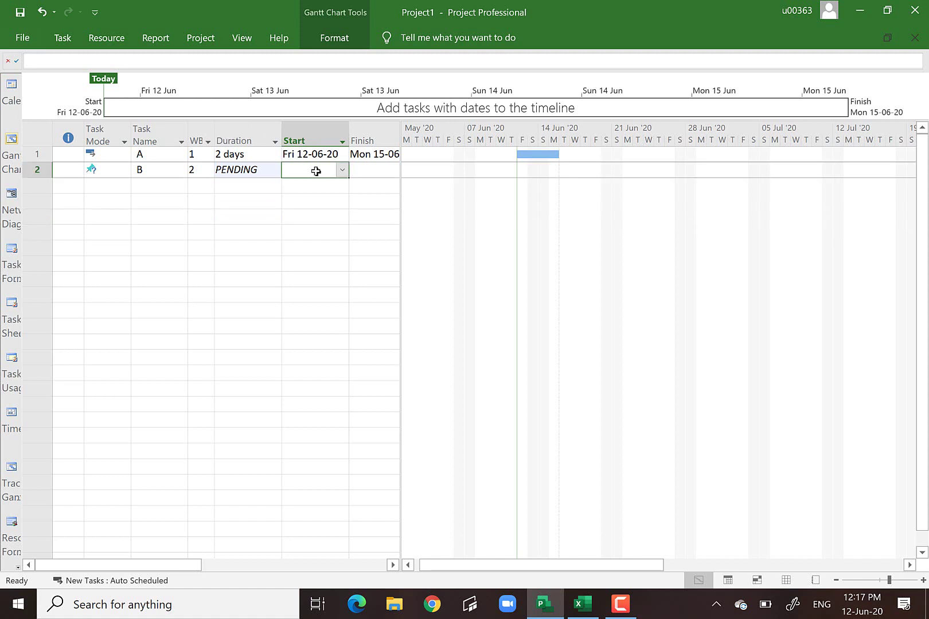
text(WAIT F)
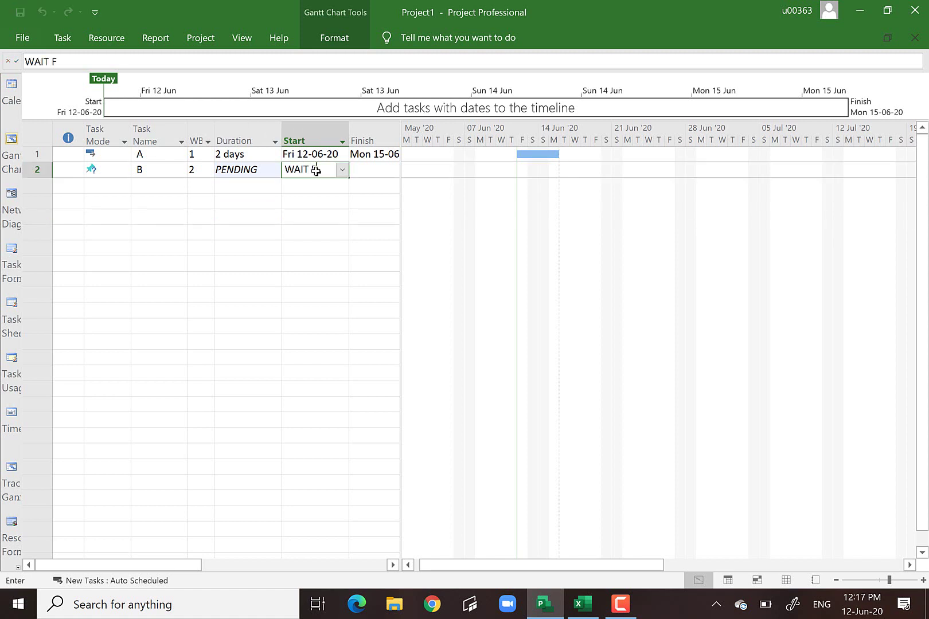
text(OR THE BOSS)
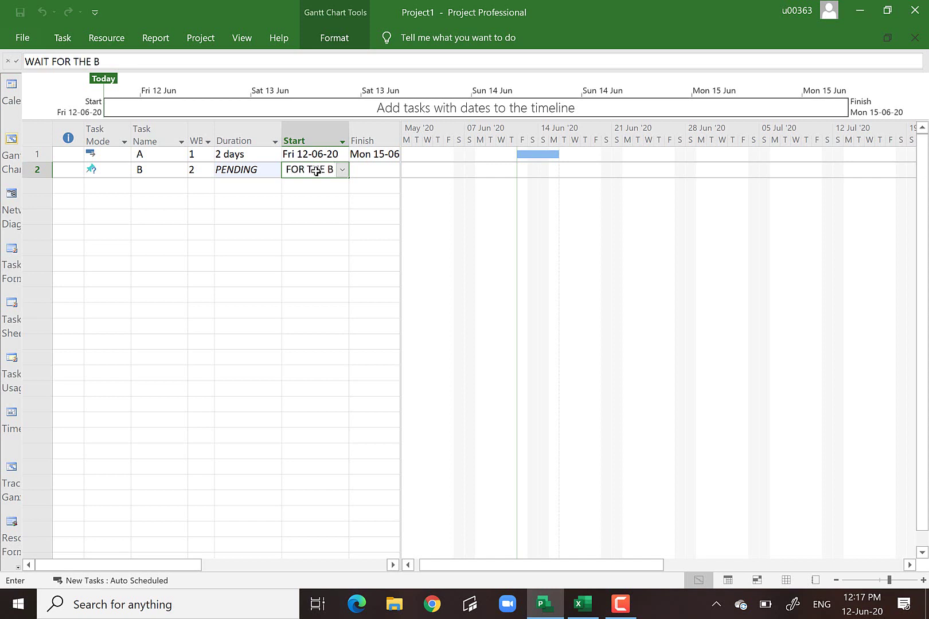
click(338, 230)
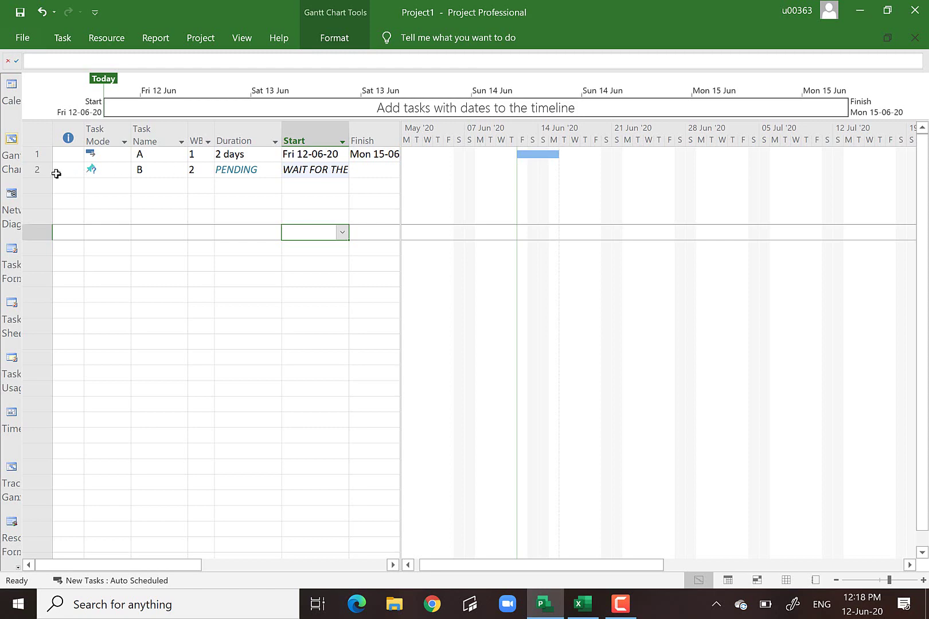
Switch task B to Auto Schedule
click(36, 169)
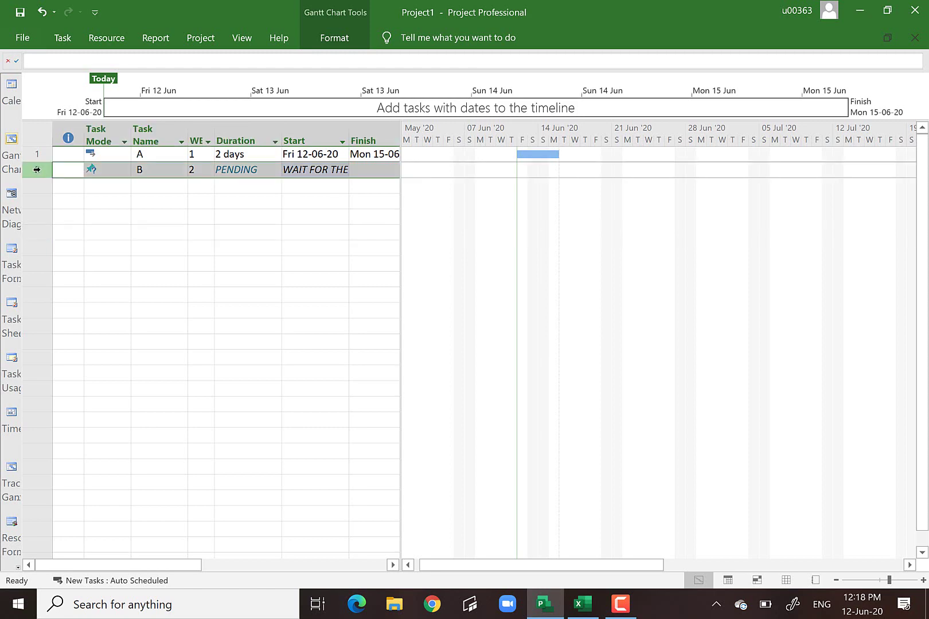
click(62, 38)
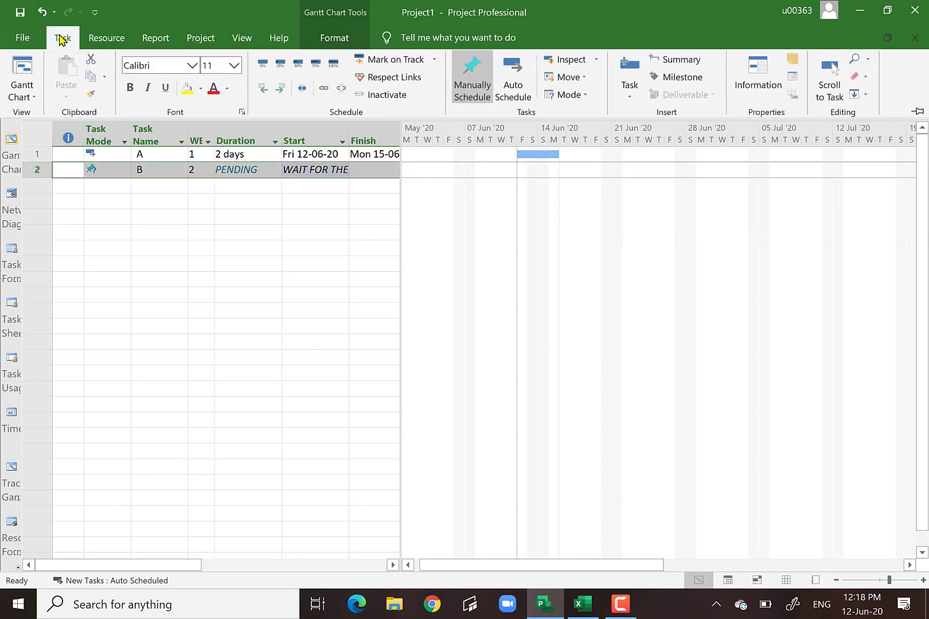
click(514, 88)
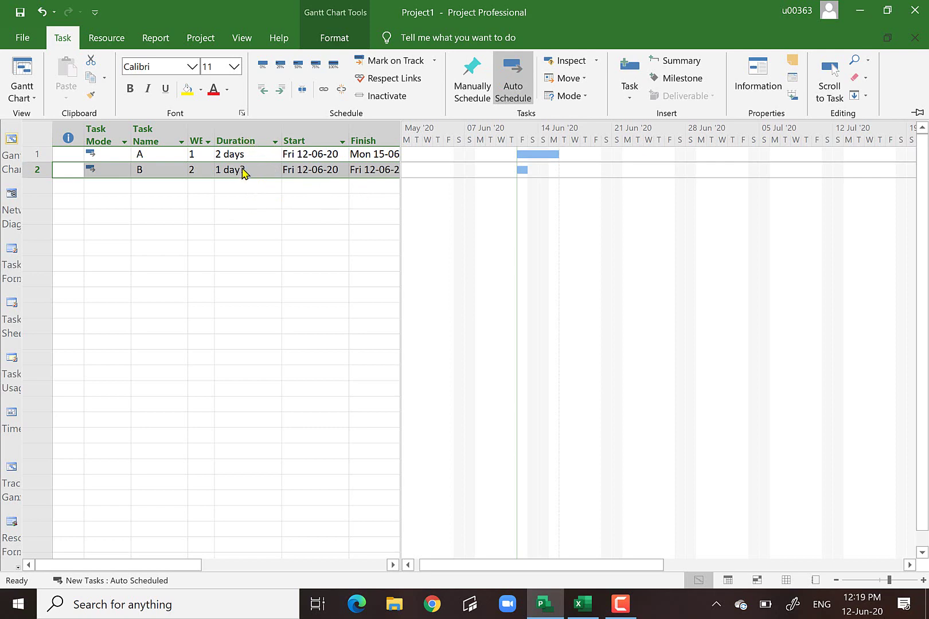
key(Escape)
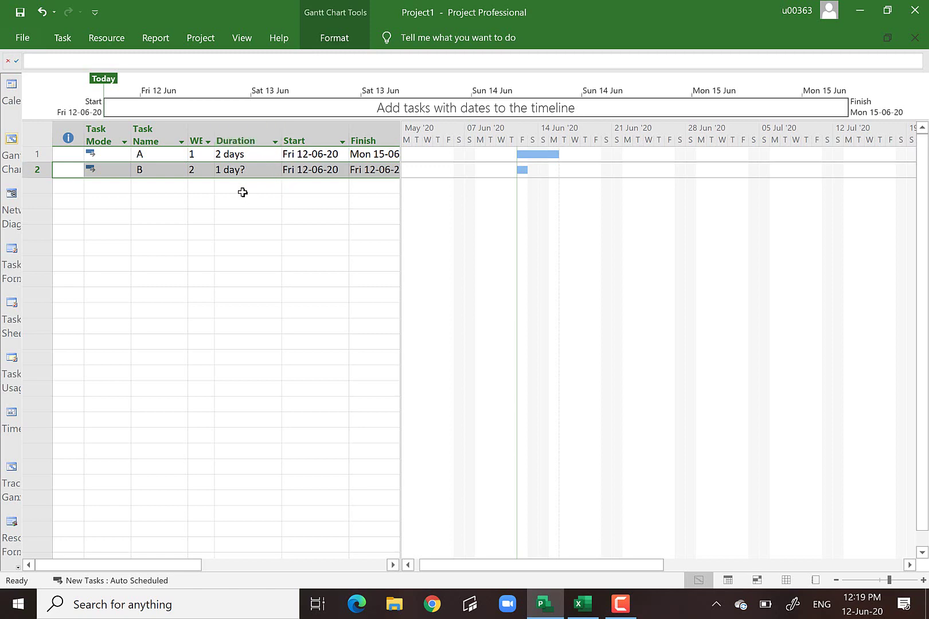
Look through the remaining columns of the task table, including Predecessors and Resource Names
click(393, 565)
click(393, 565)
click(393, 565)
click(393, 565)
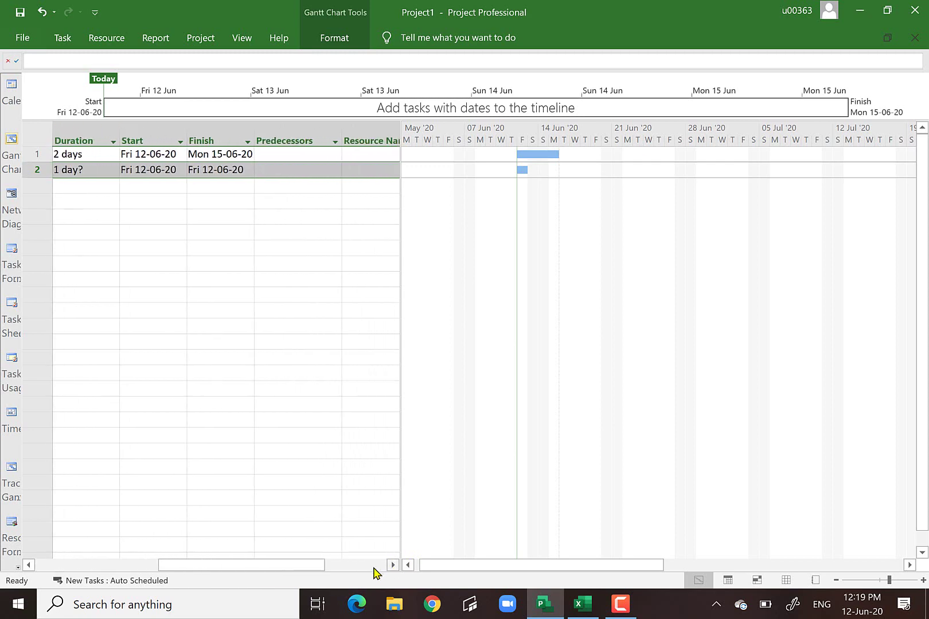
click(32, 566)
click(32, 565)
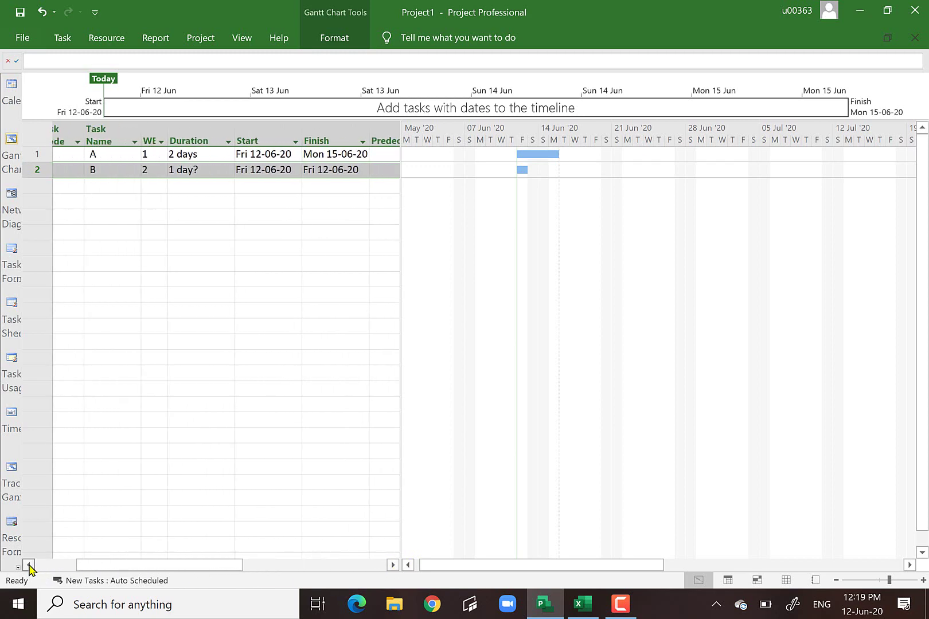
Look across the task table's columns and highlight the Predecessors column
click(32, 566)
click(393, 565)
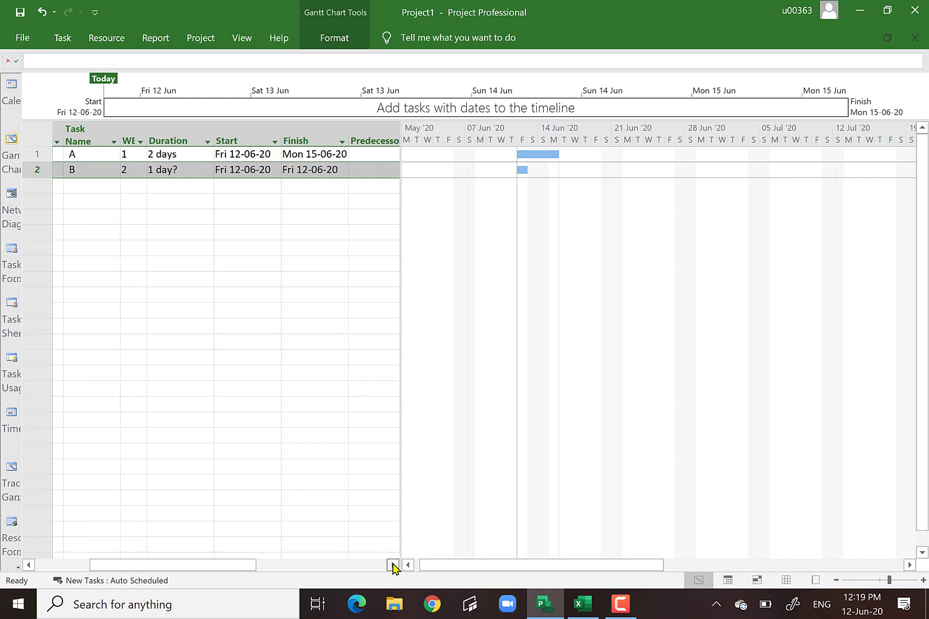
click(393, 565)
click(393, 565)
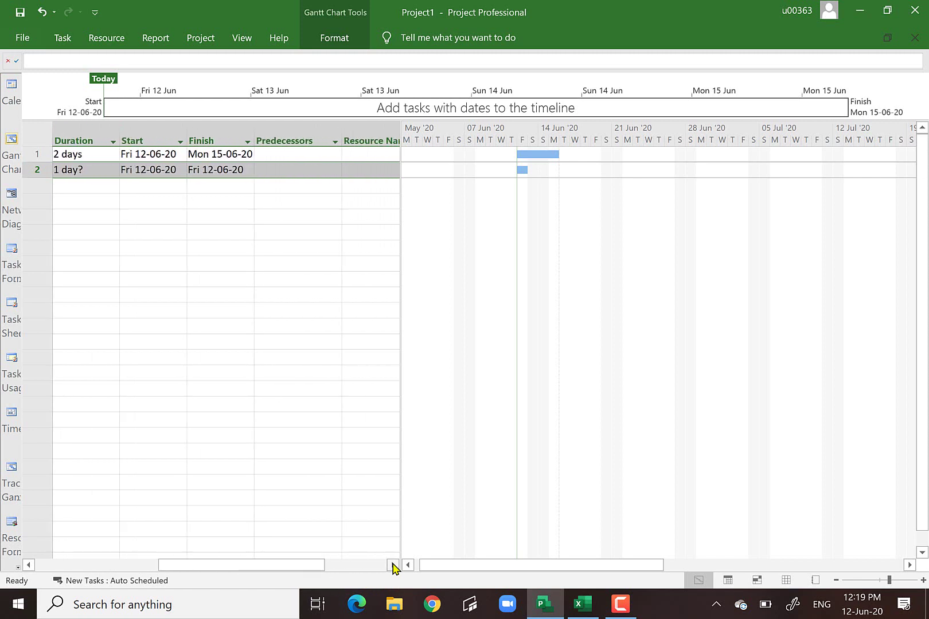
click(279, 139)
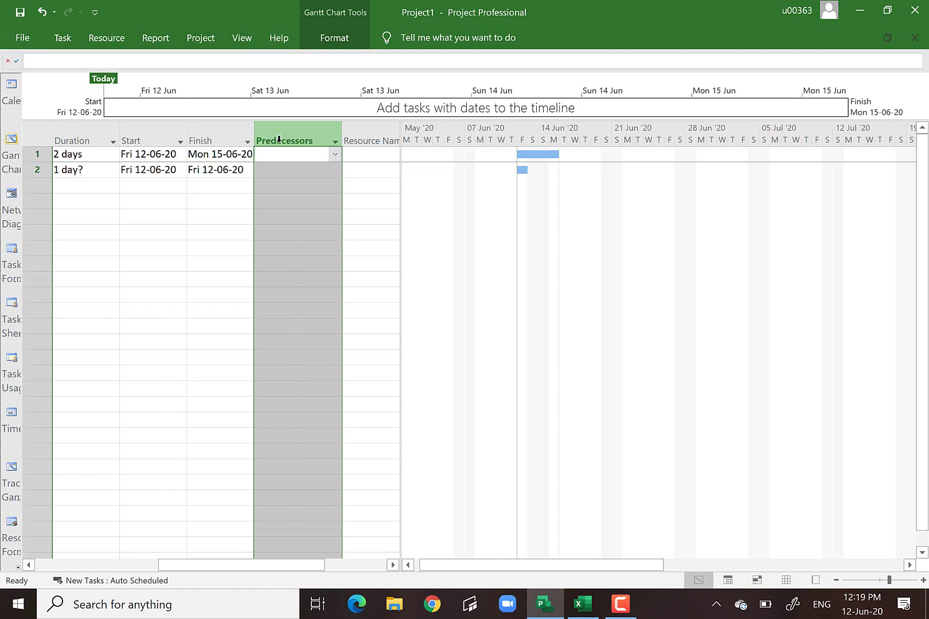
Set the duration of task B to 3 days
click(41, 568)
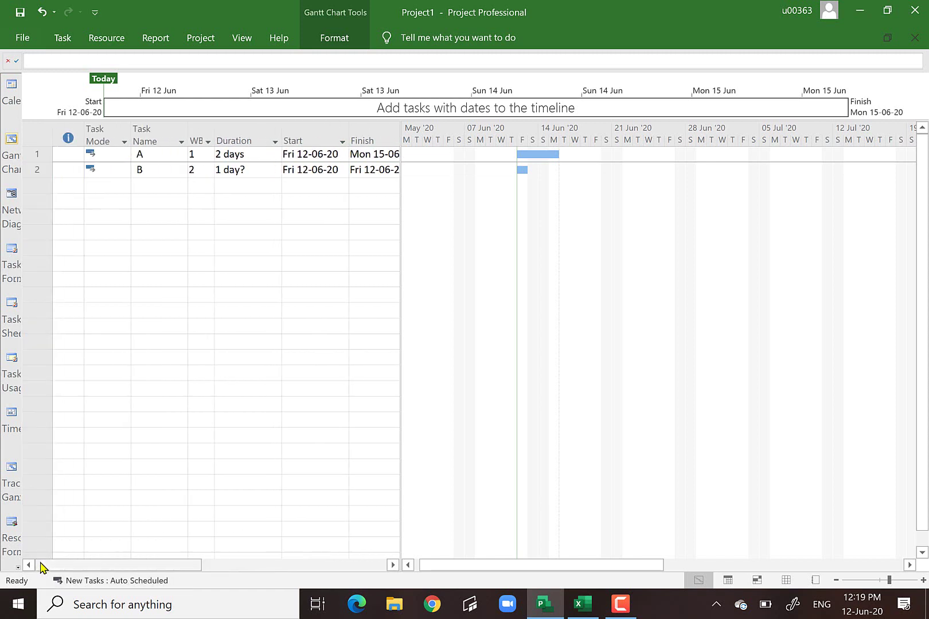
click(221, 172)
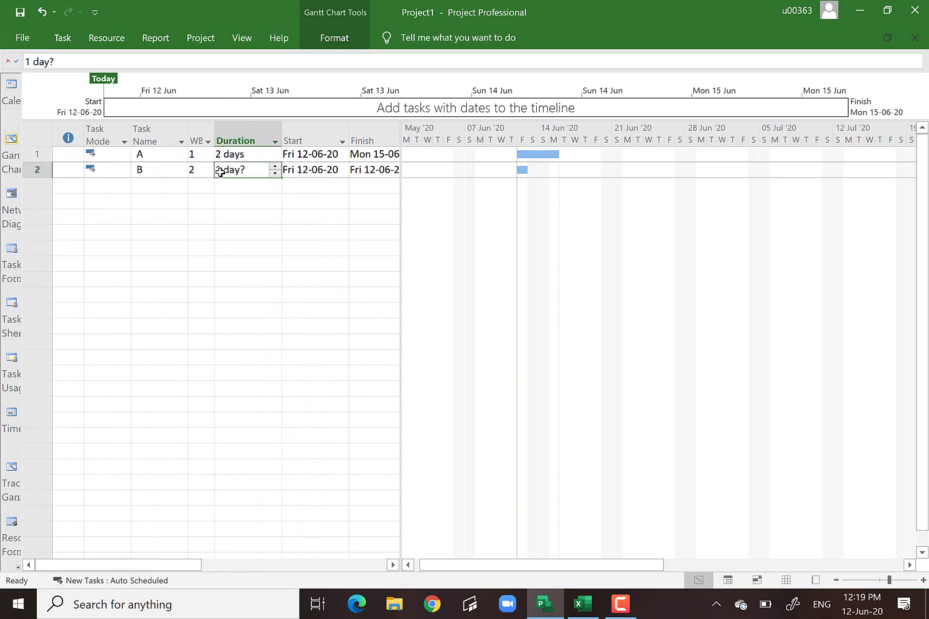
text(3)
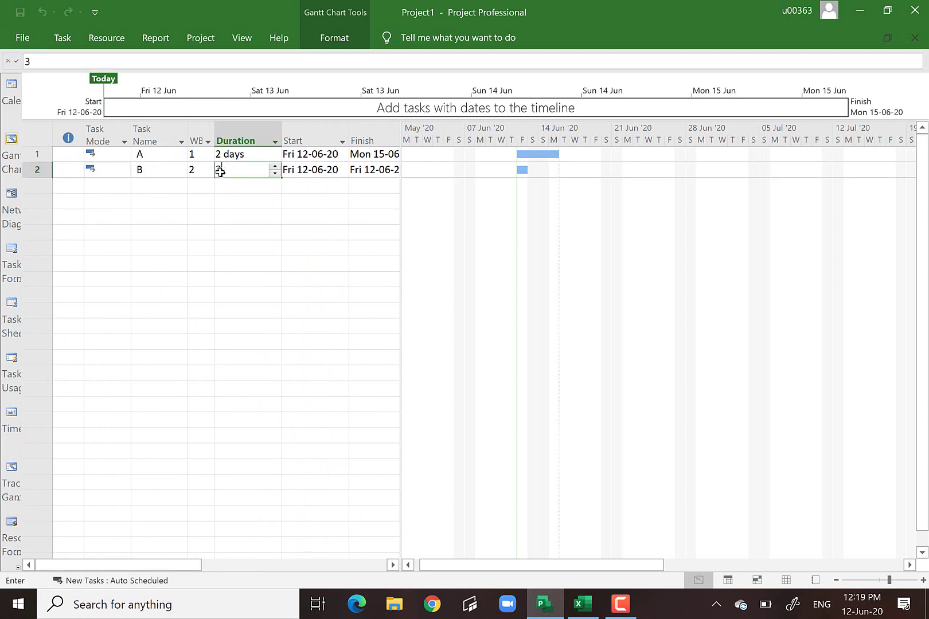
key(Return)
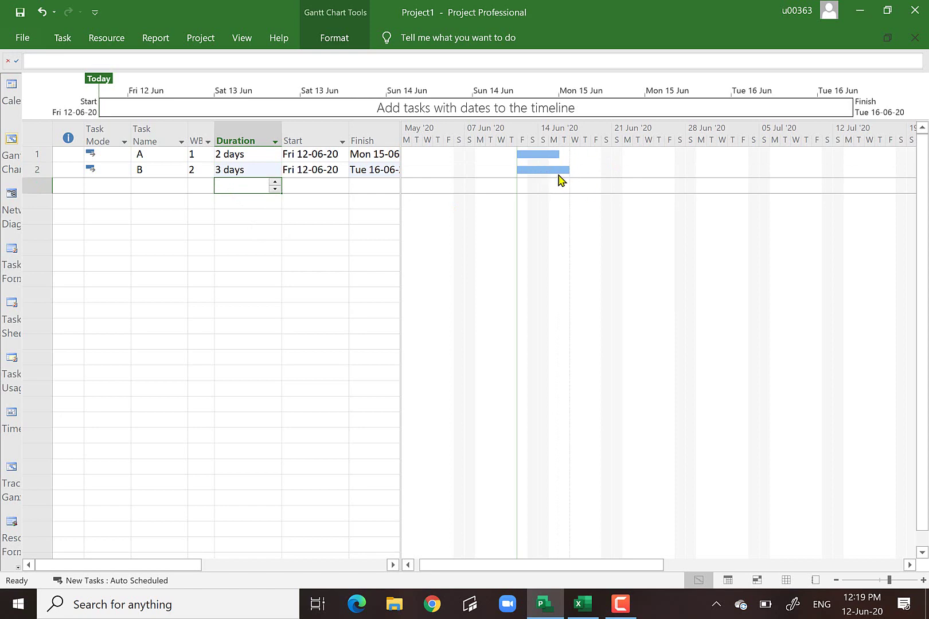
Link tasks A and B so that A becomes the predecessor of B
click(392, 564)
click(392, 565)
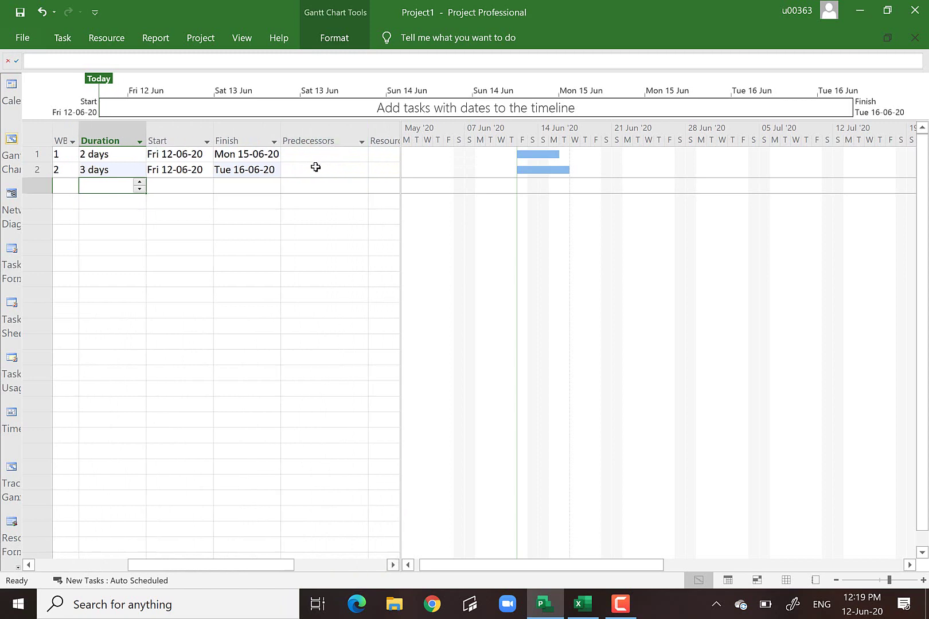
click(64, 39)
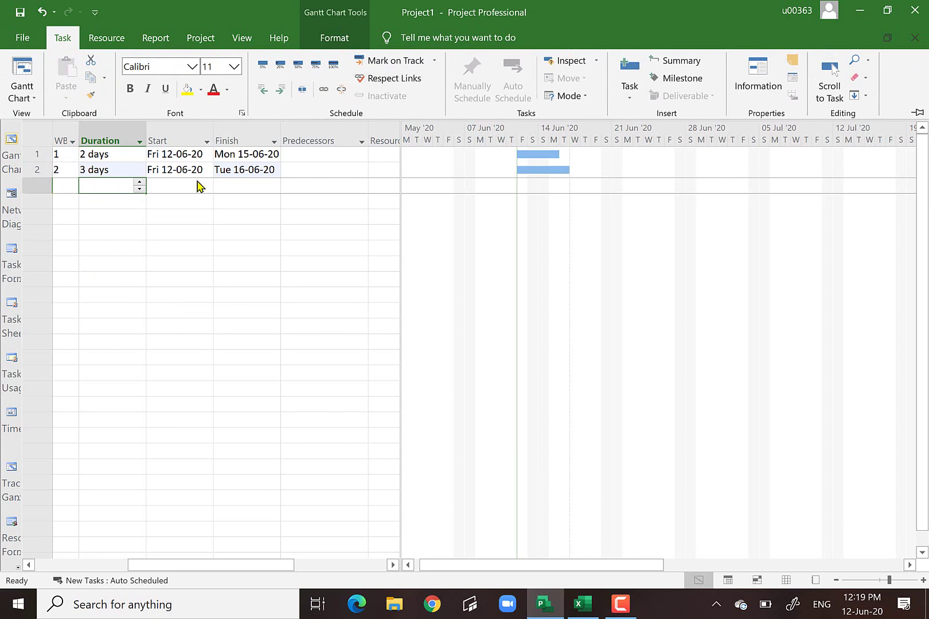
click(100, 152)
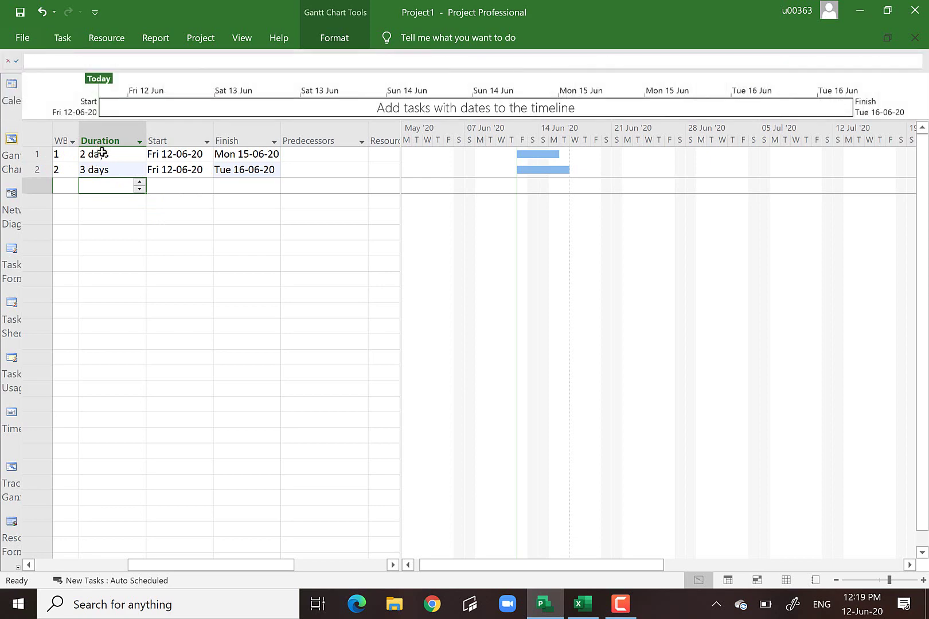
drag(101, 152, 106, 174)
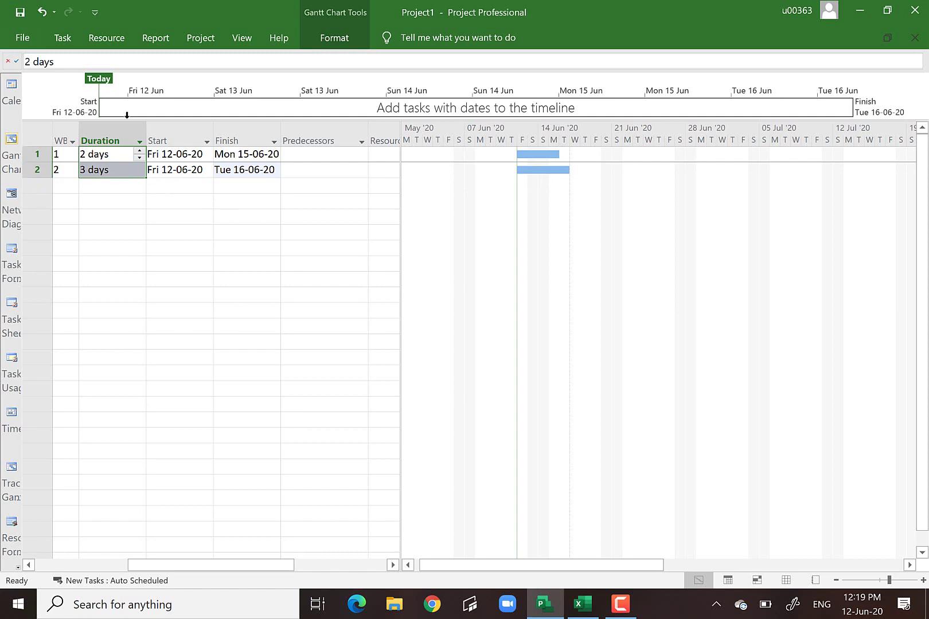
click(61, 39)
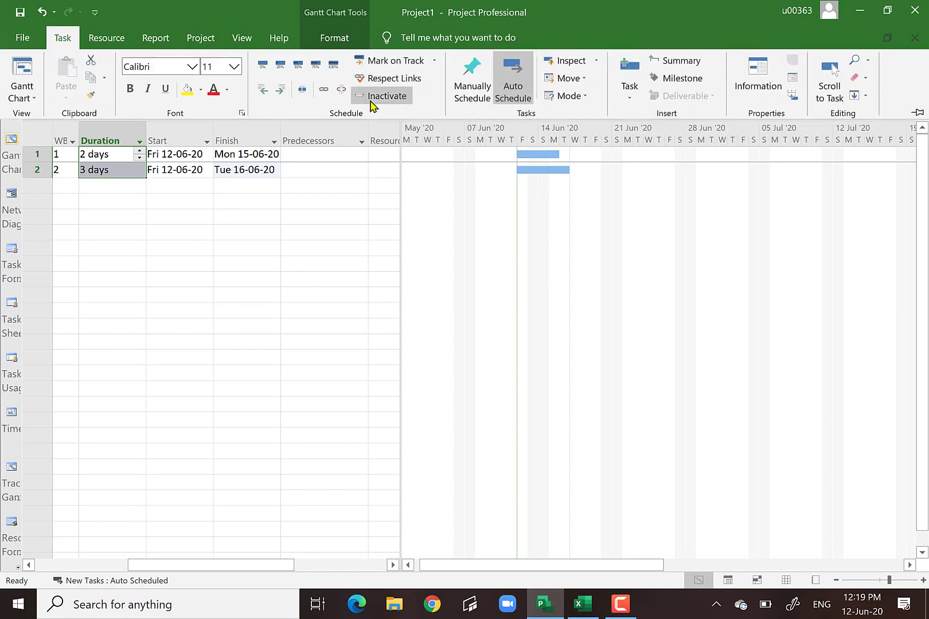
click(324, 90)
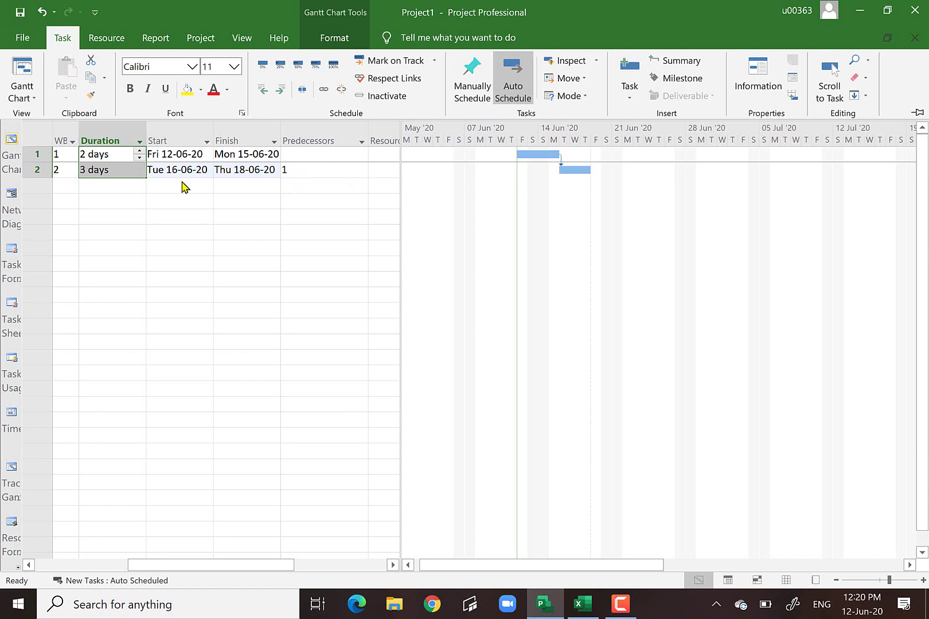
Review the linked tasks' names, durations, dates and Predecessors entries across the task table
click(92, 566)
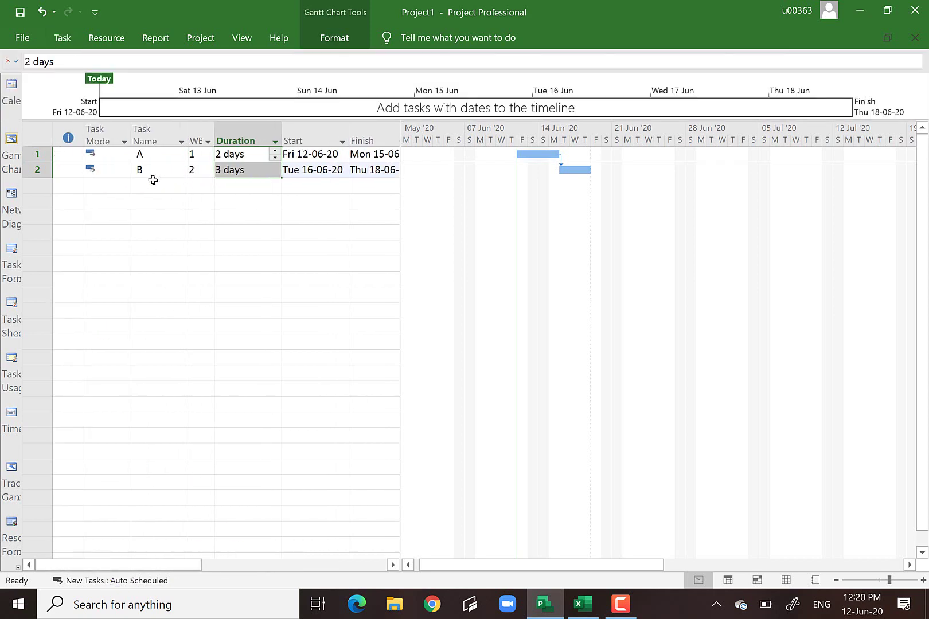
click(392, 565)
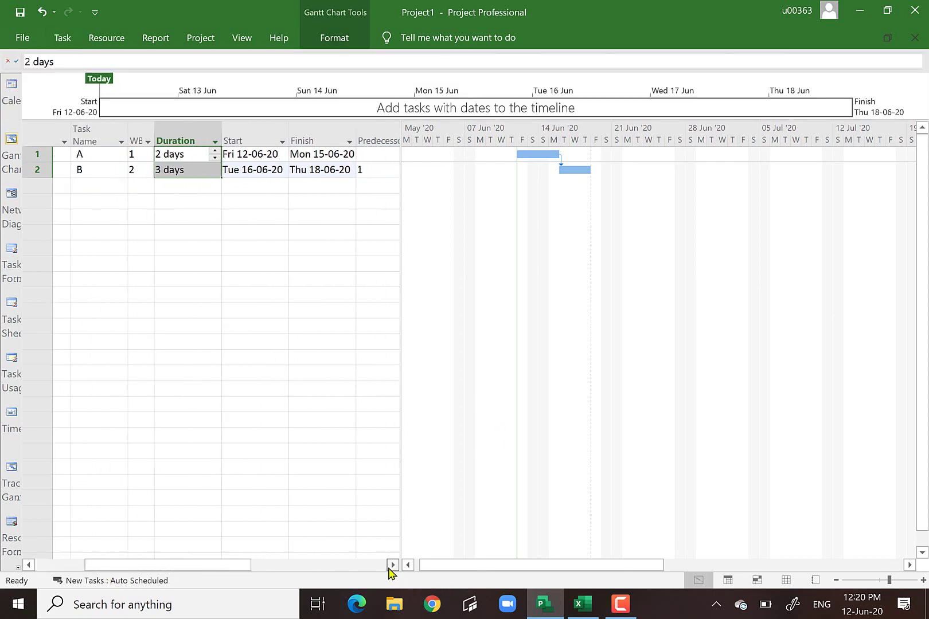
click(391, 565)
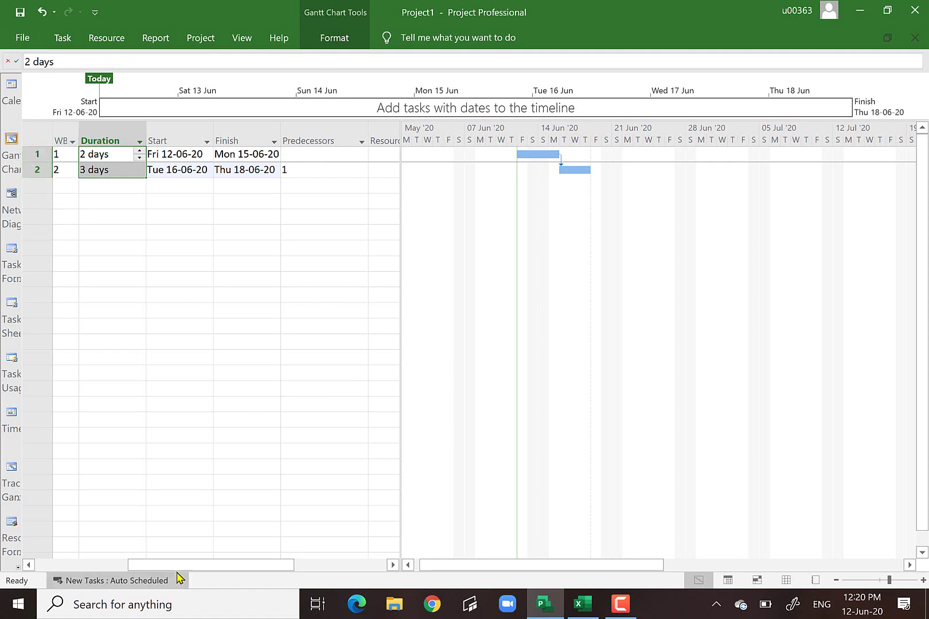
click(89, 566)
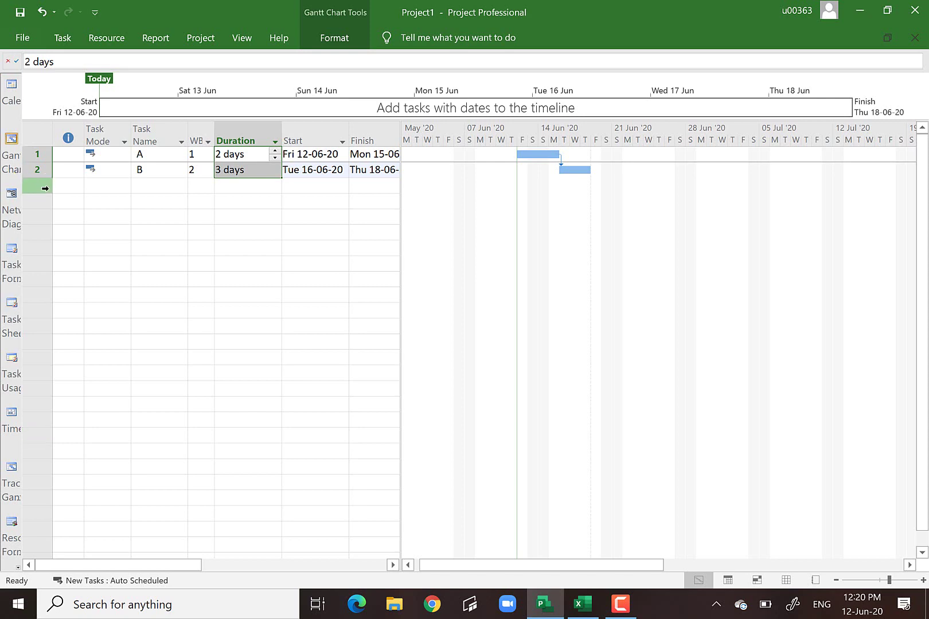
click(379, 565)
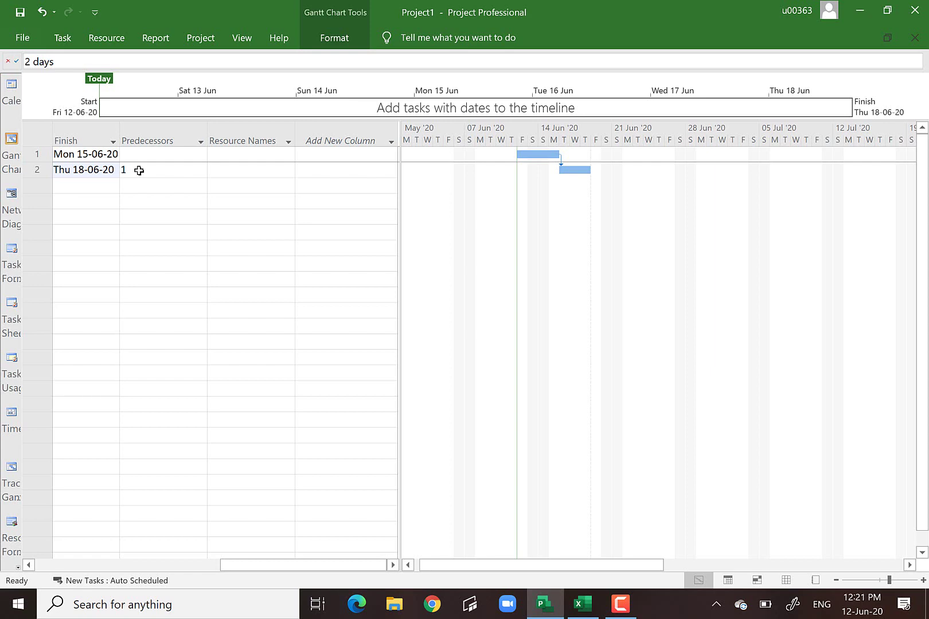
click(62, 565)
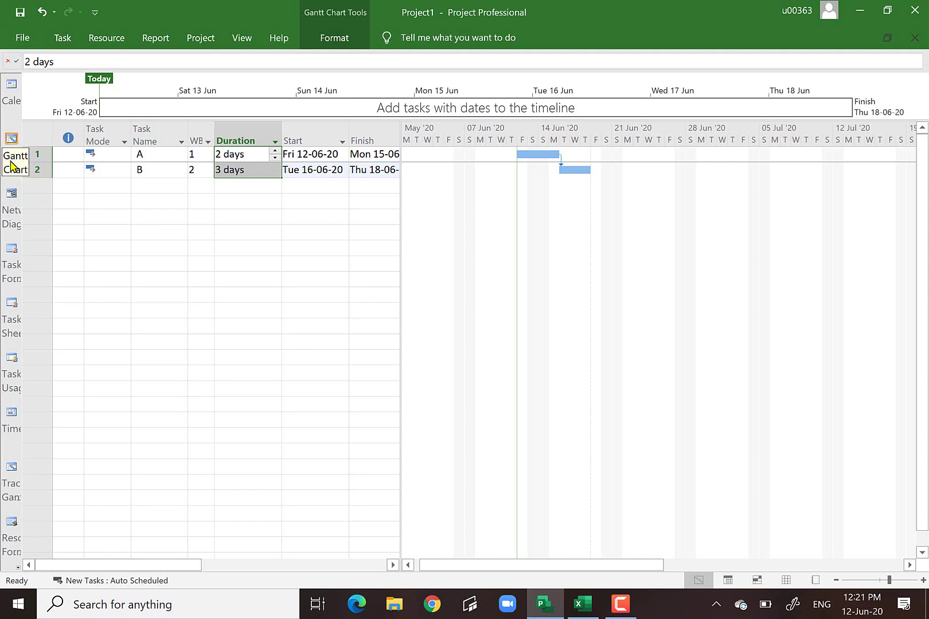
Open the Network Diagram and examine the dependency type and lag options of the link from A to B
click(10, 195)
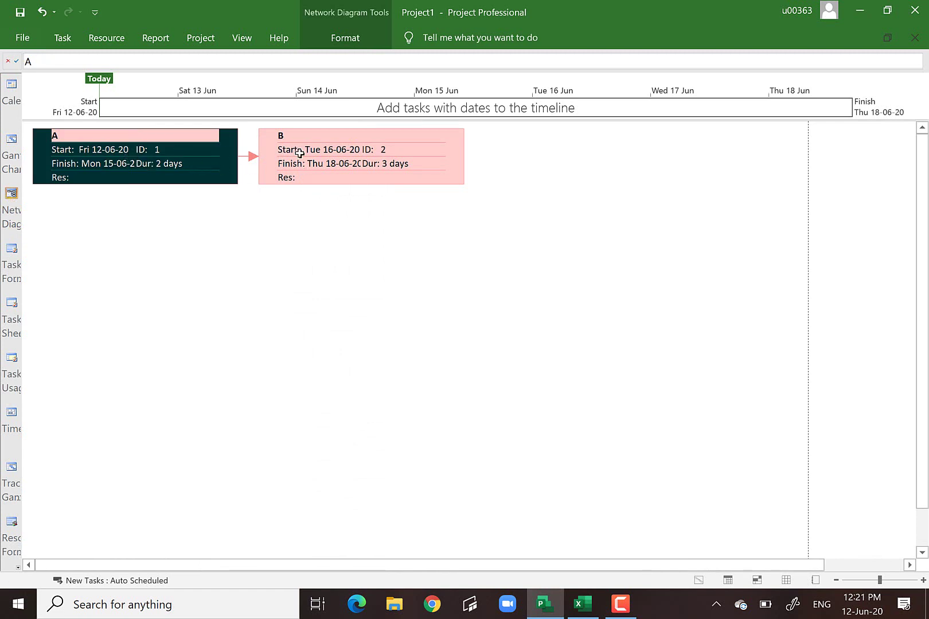
double_click(248, 155)
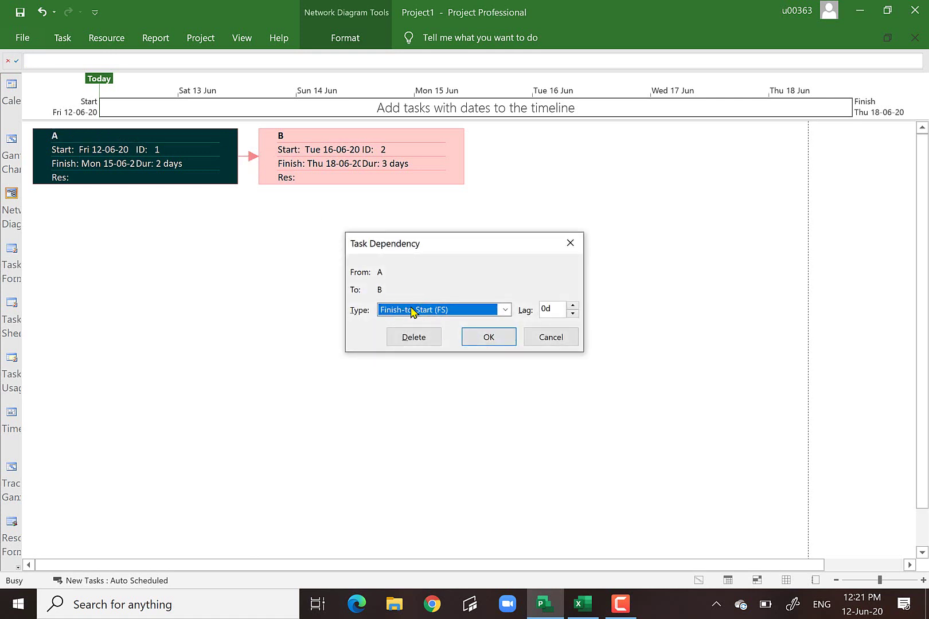
click(506, 310)
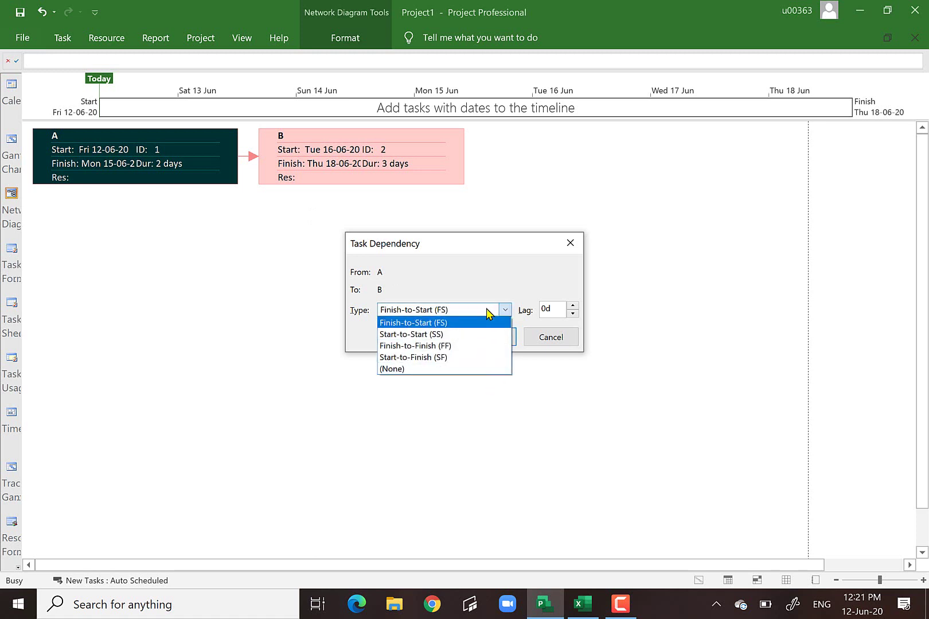
click(476, 313)
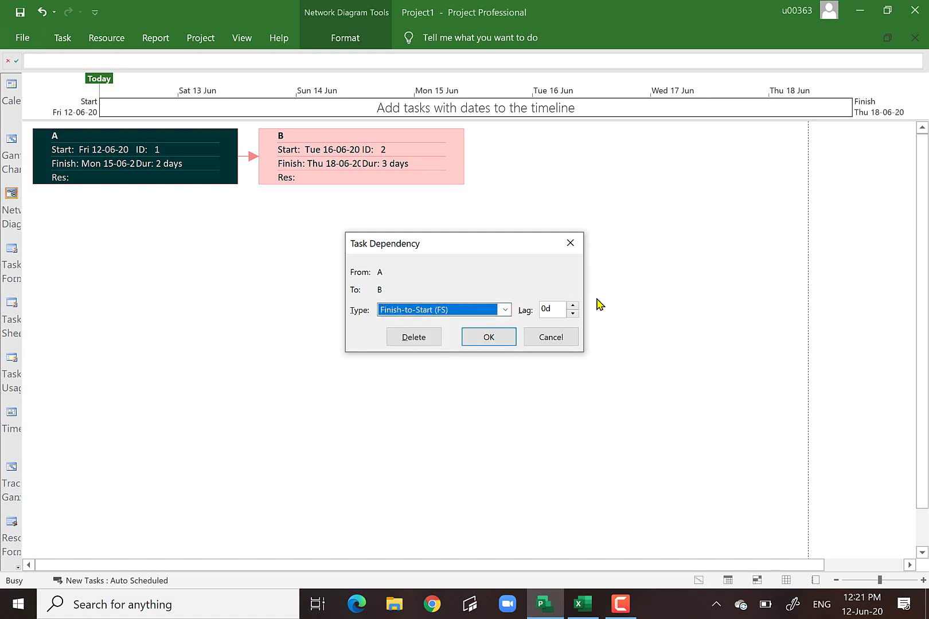
click(572, 307)
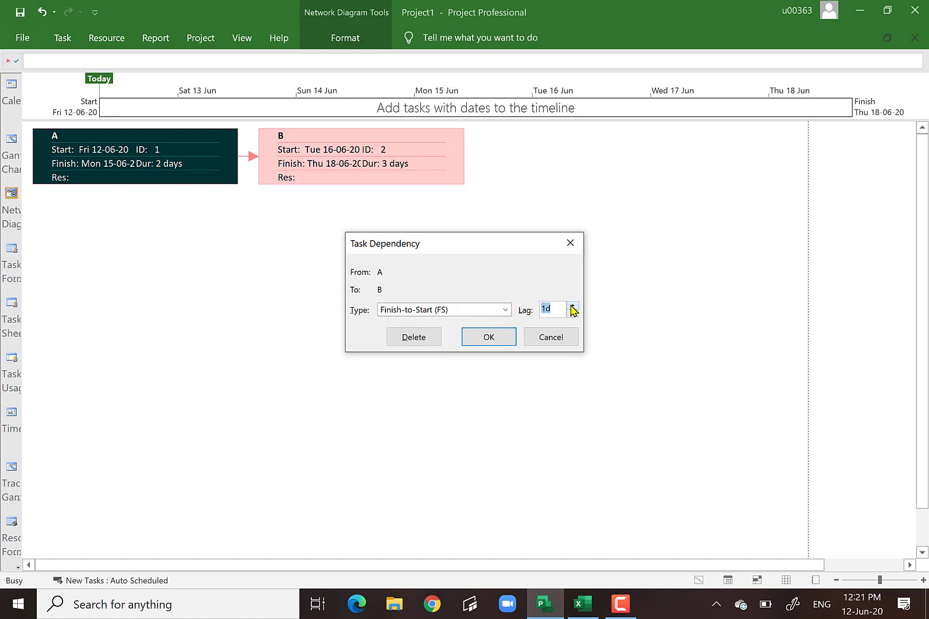
click(573, 314)
click(573, 305)
click(500, 338)
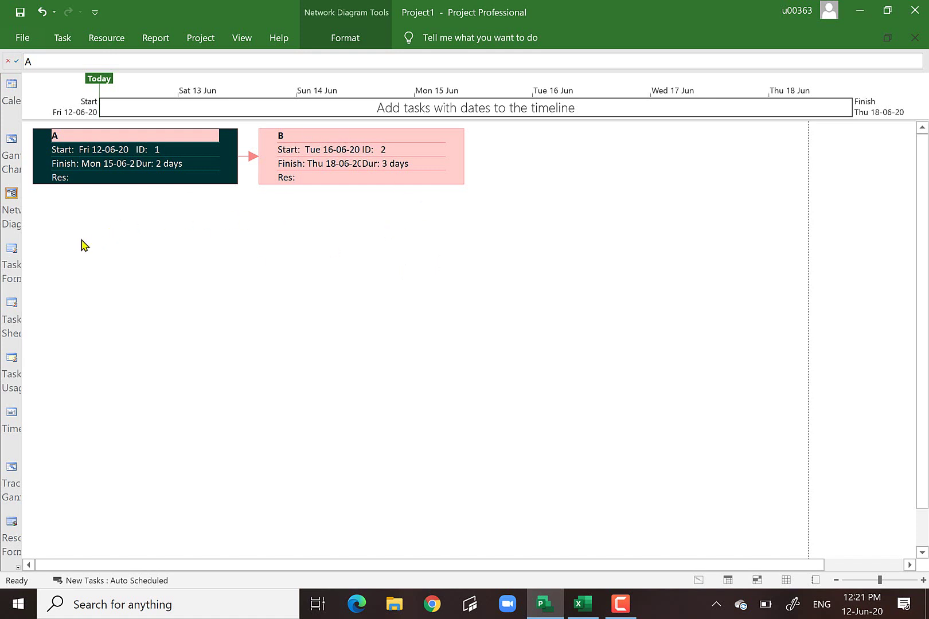
Draw a new unnamed task box in the Network Diagram and move its row below task B in the Gantt Chart
drag(81, 240, 222, 308)
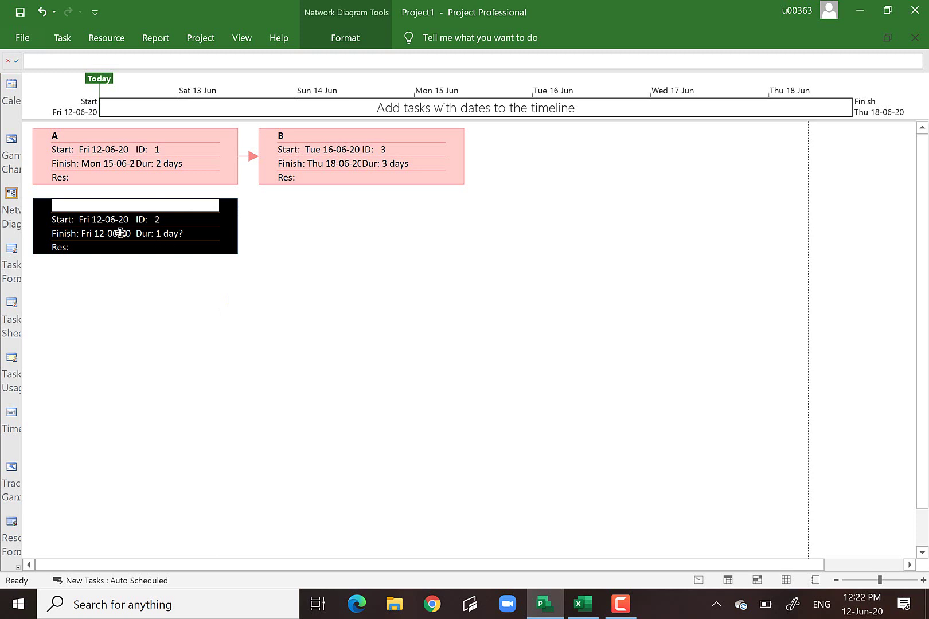
click(8, 146)
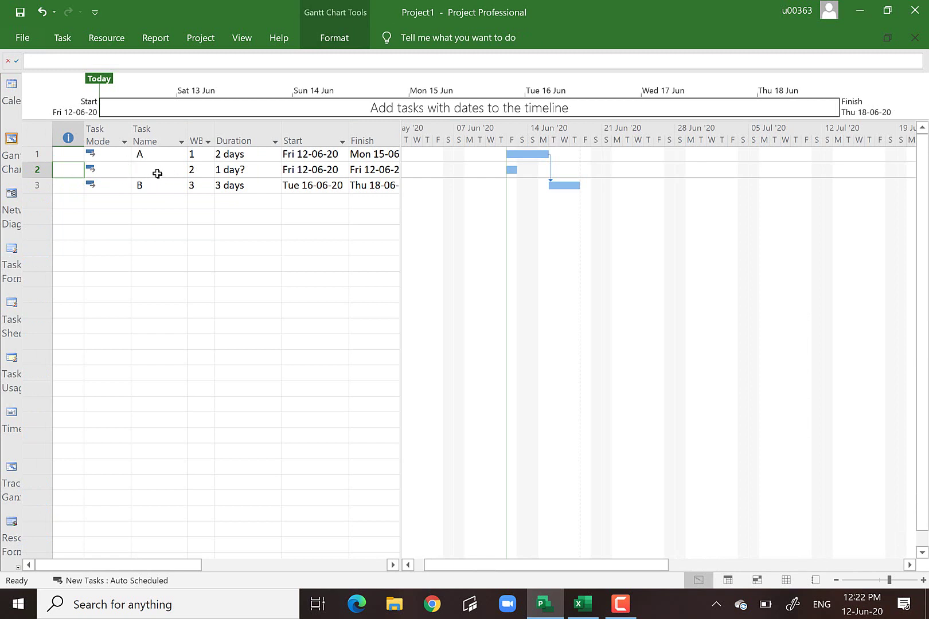
click(36, 171)
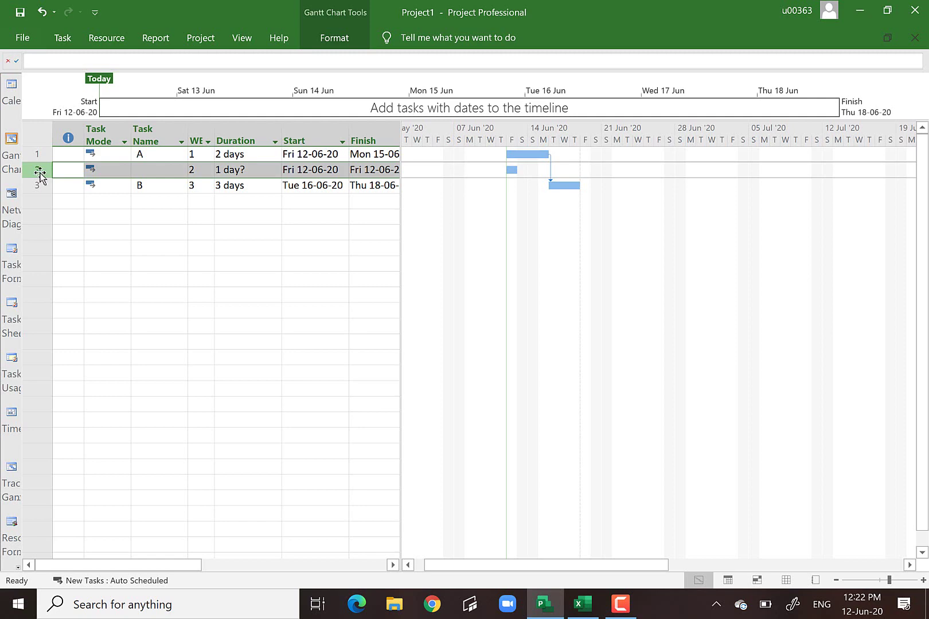
click(39, 187)
key(ctrl+z)
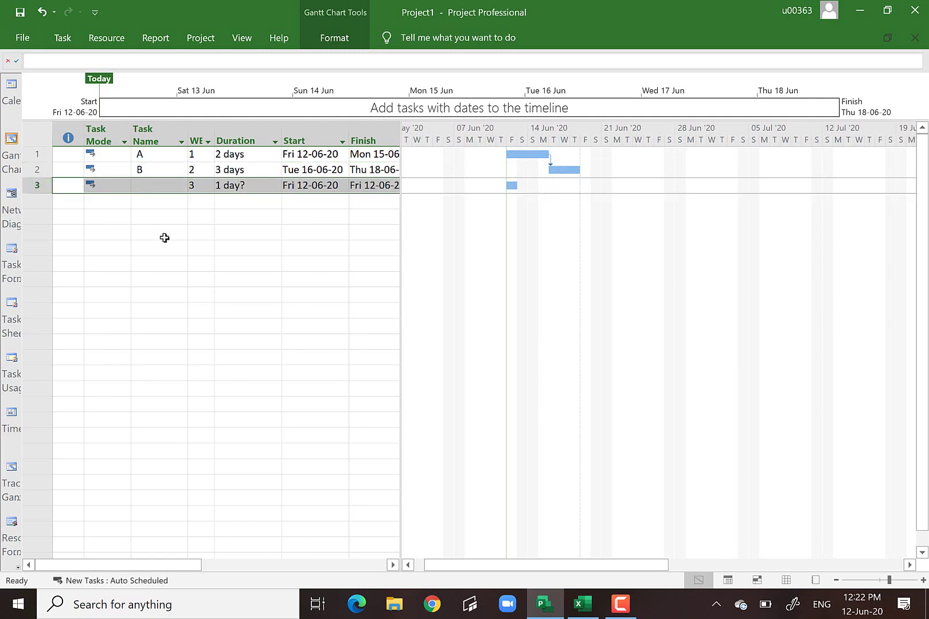
click(164, 238)
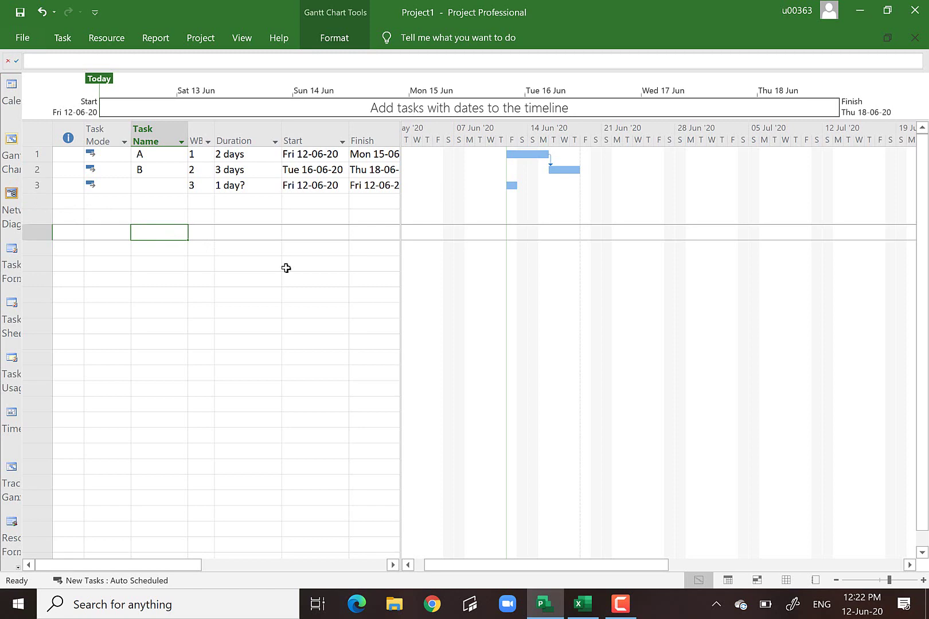
Link task B to the unnamed third task in the Network Diagram, making B its predecessor
click(12, 197)
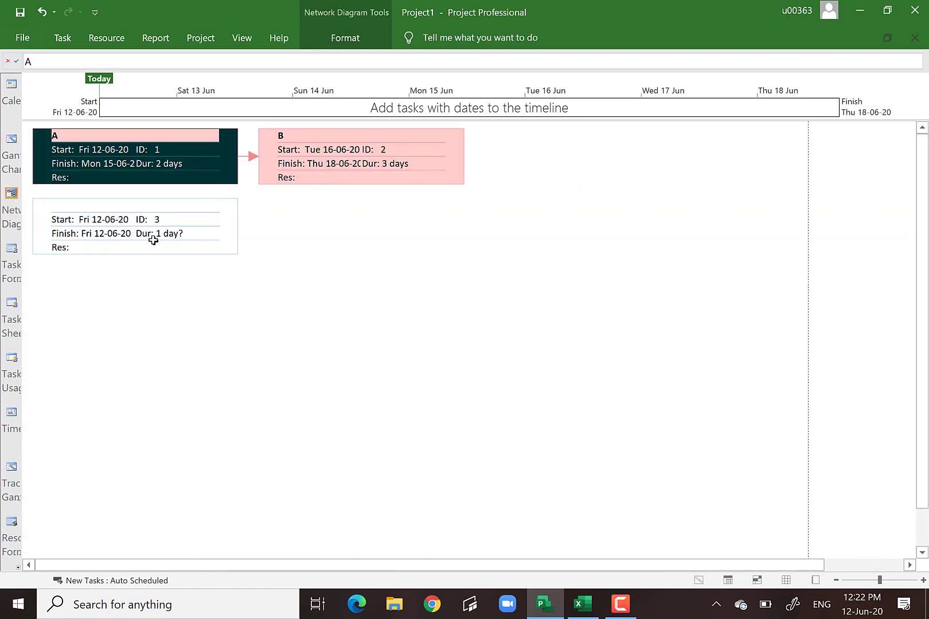
click(307, 164)
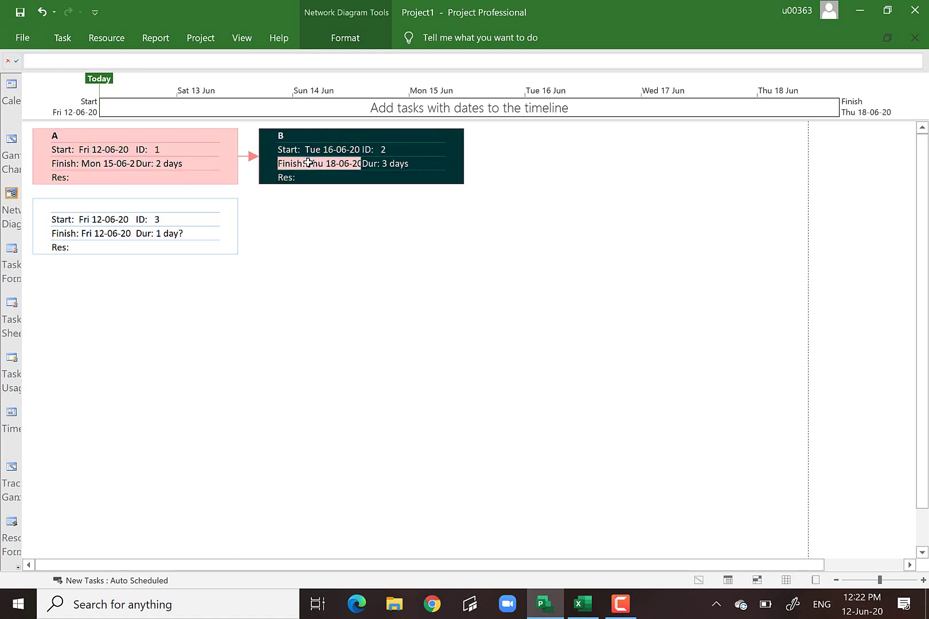
drag(208, 230, 179, 234)
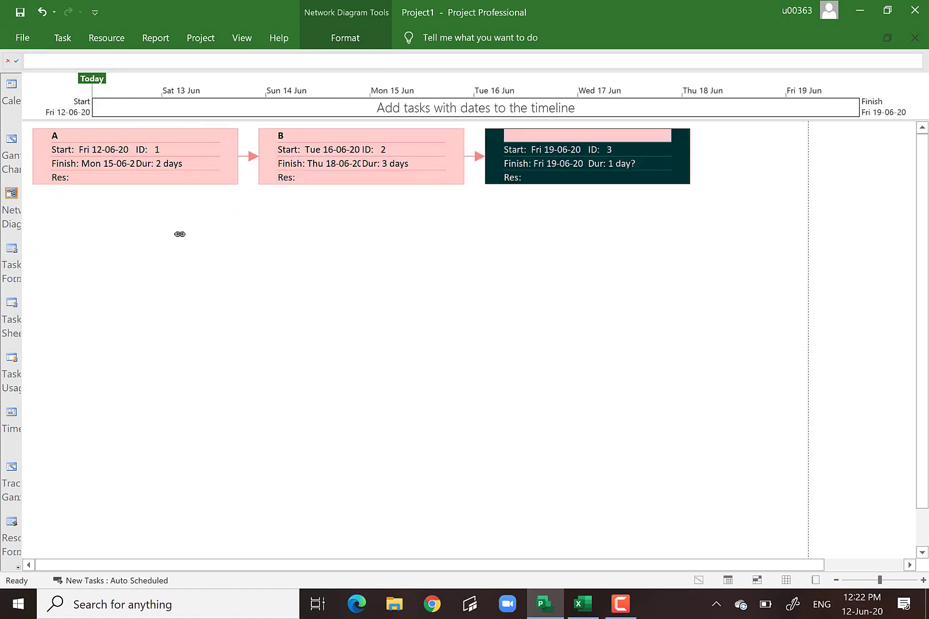
Return to the Gantt Chart and widen the task table to show the Predecessors and Resource Names columns
click(8, 150)
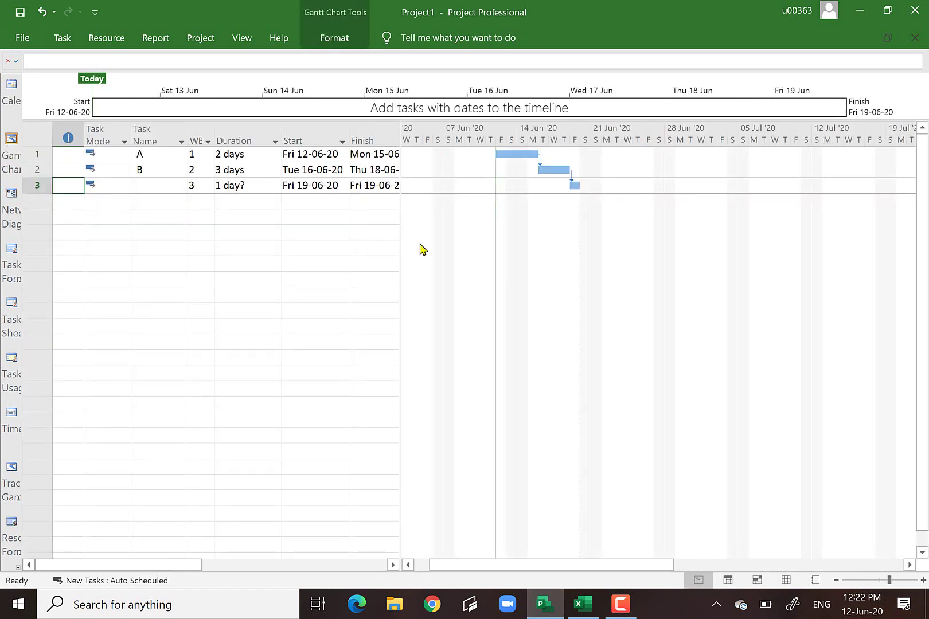
drag(398, 129, 587, 128)
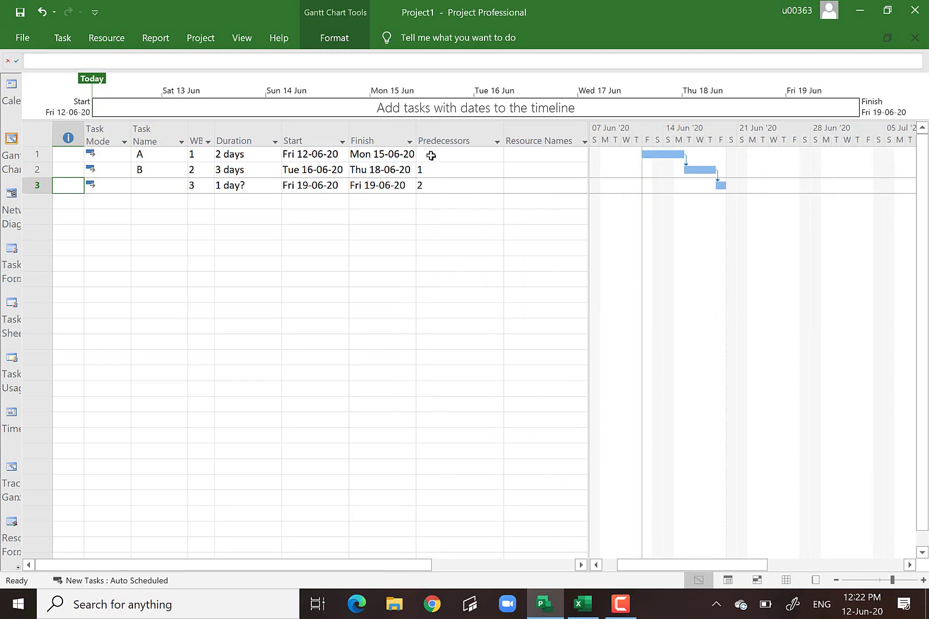
Clear the predecessors of all three tasks and relink them in sequence, trying both the Unlink and Link Tasks commands
drag(431, 156, 431, 185)
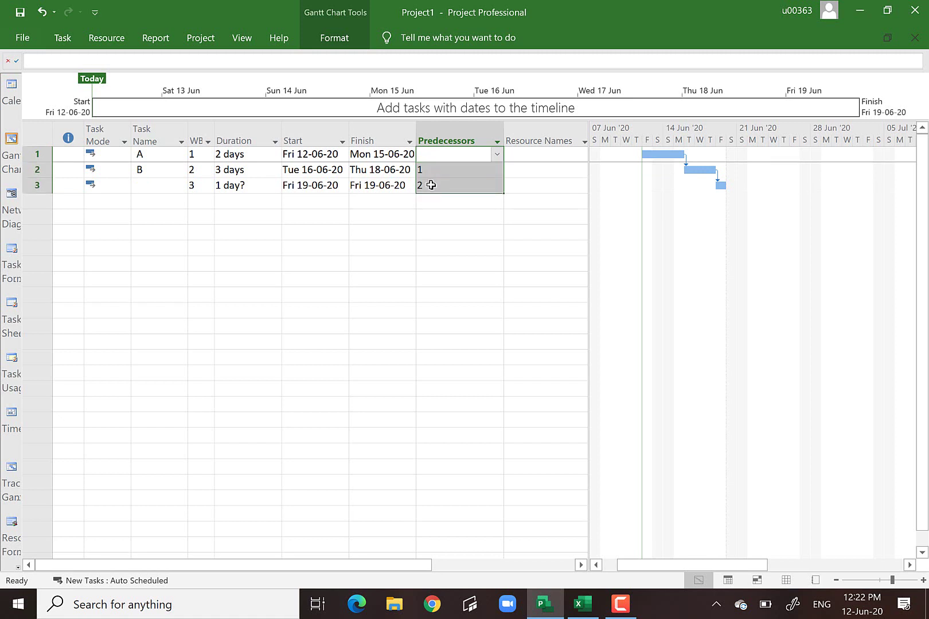
key(Delete)
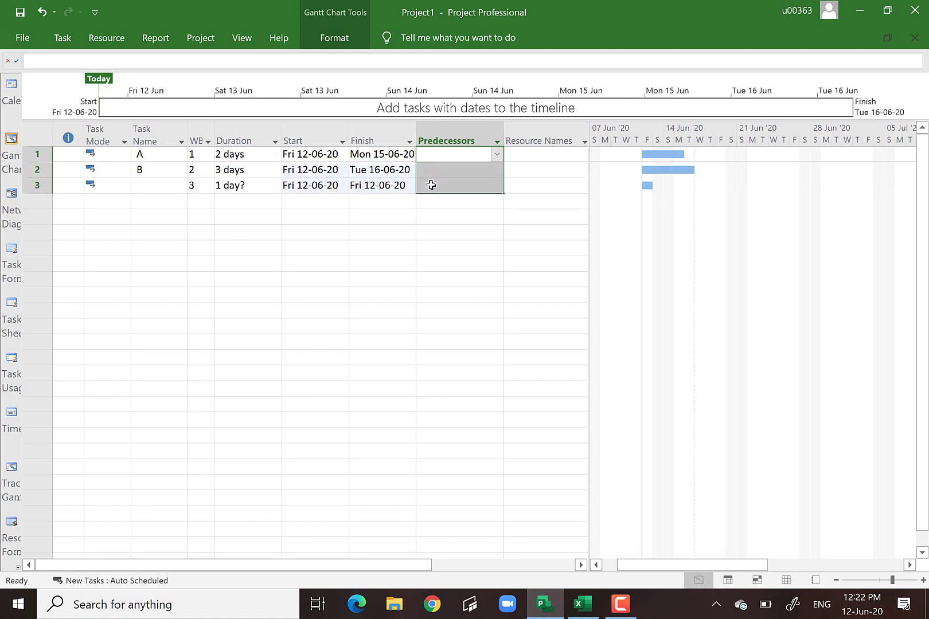
click(62, 38)
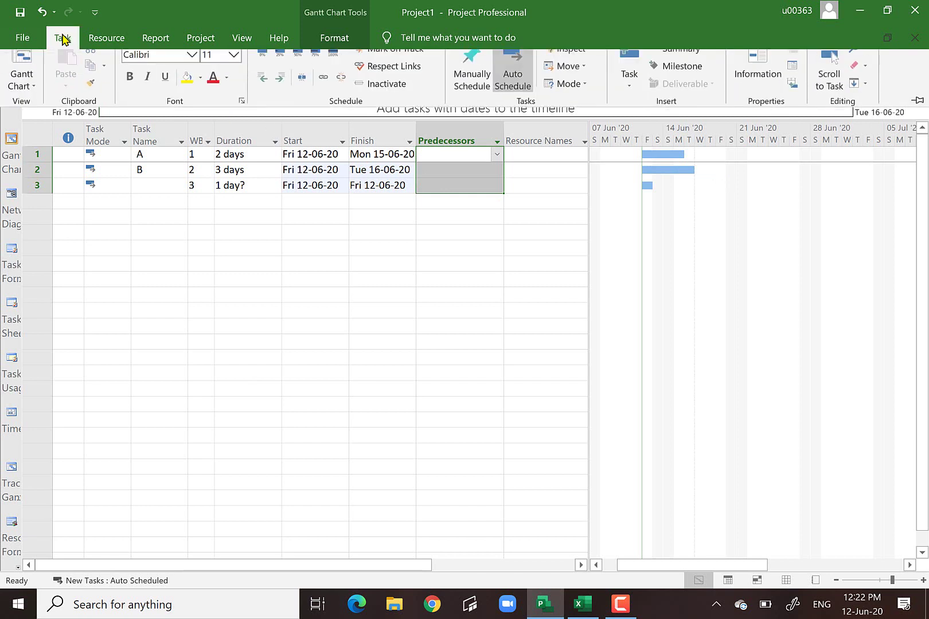
click(323, 90)
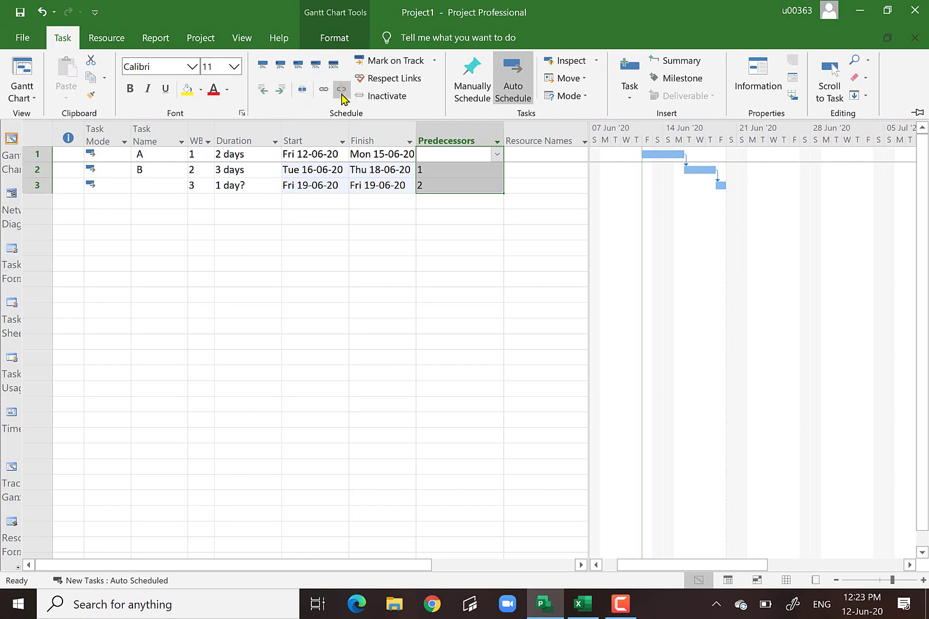
click(343, 92)
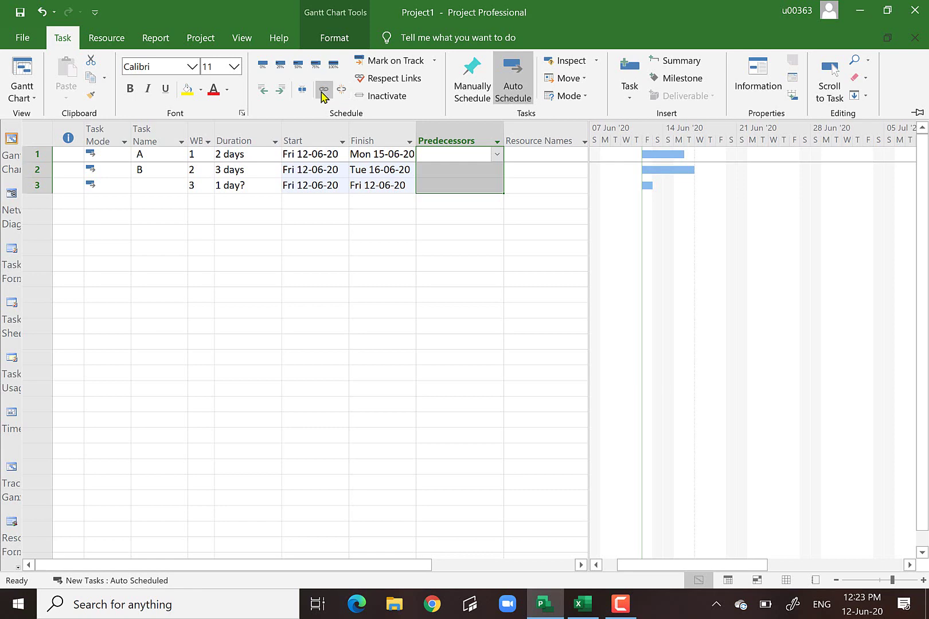
click(323, 91)
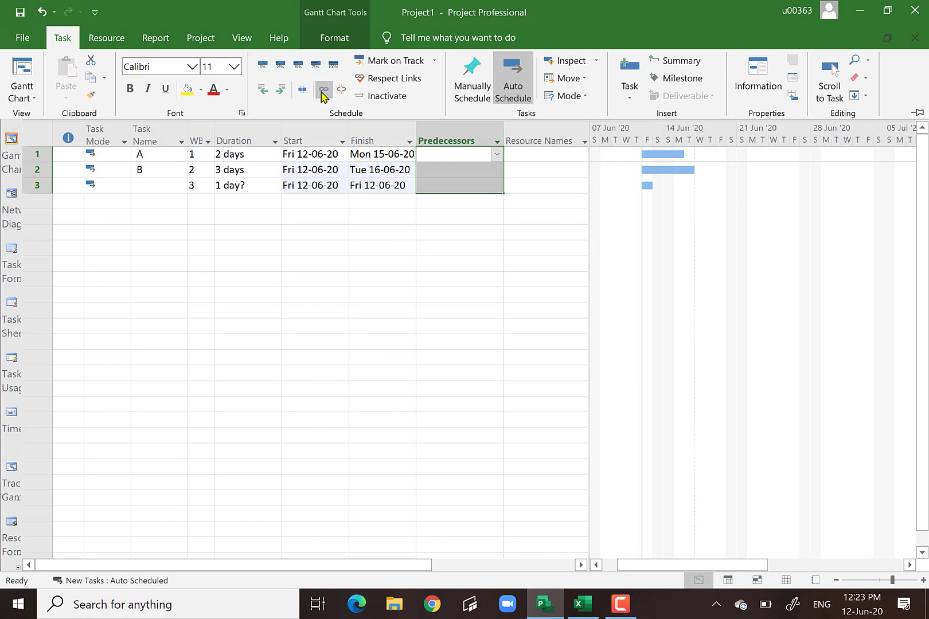
Add two unnamed task boxes in the Network Diagram and link them in sequence after the existing unnamed task
click(9, 198)
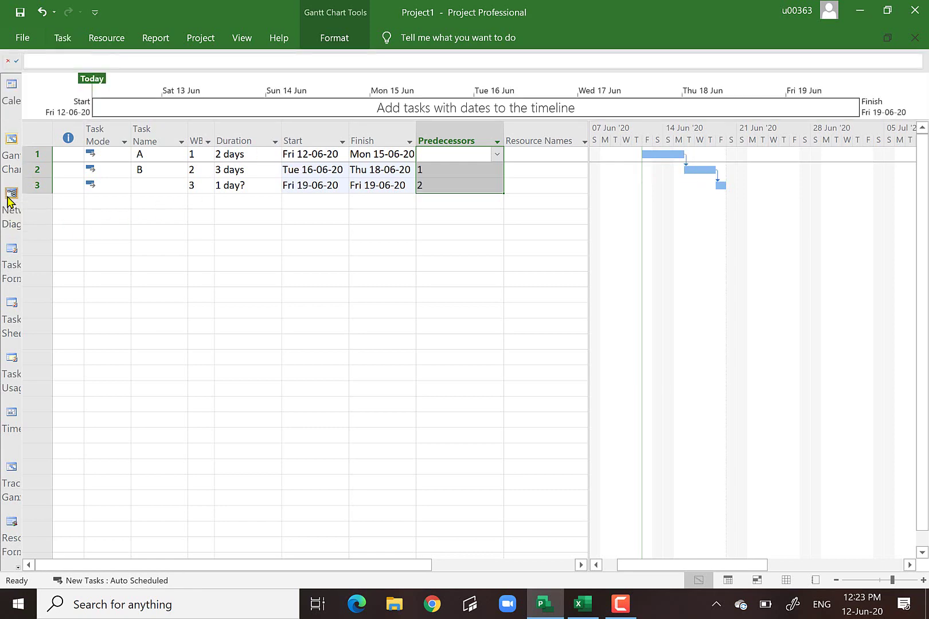
click(9, 197)
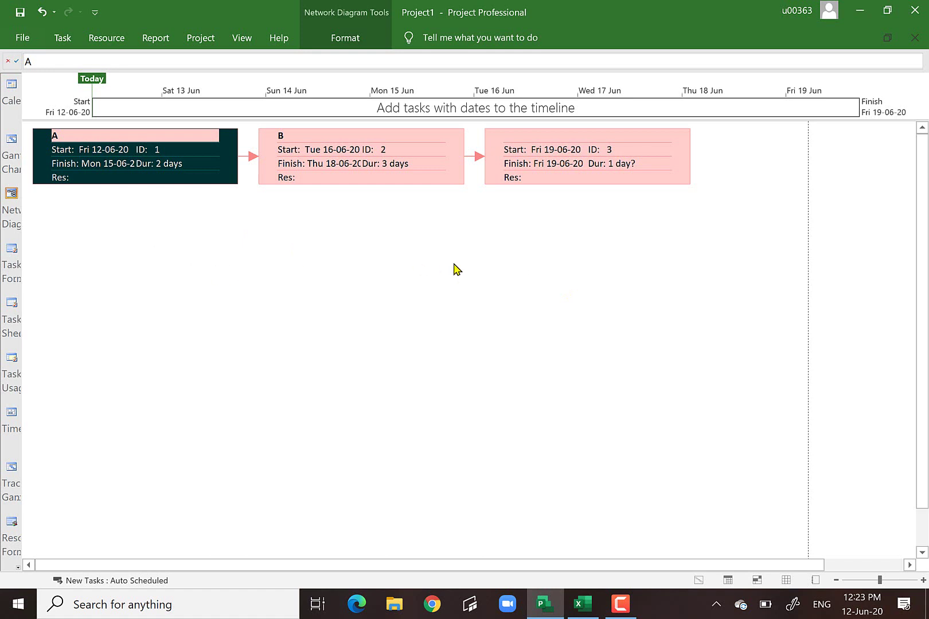
drag(580, 240, 767, 307)
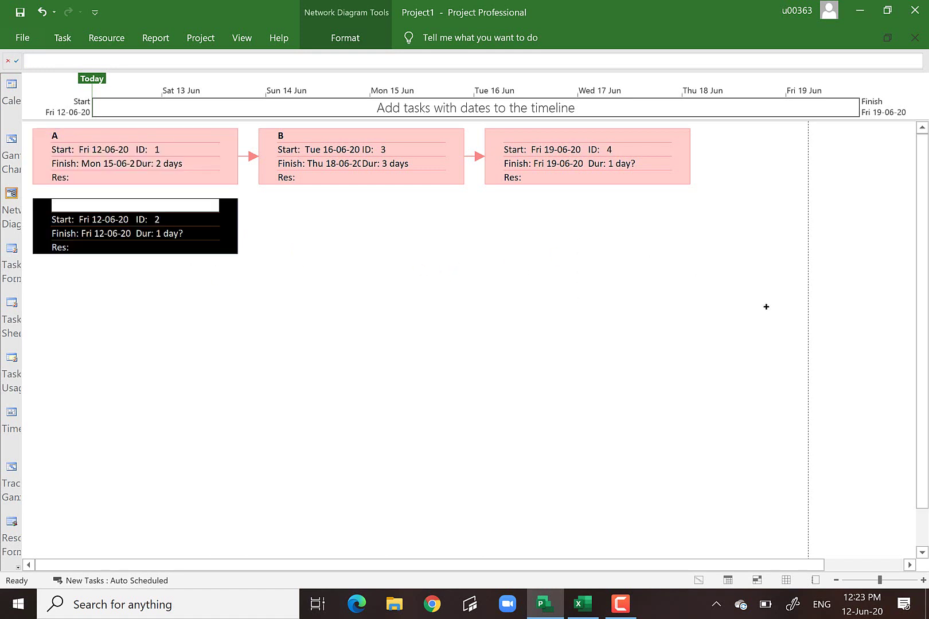
drag(584, 163, 199, 246)
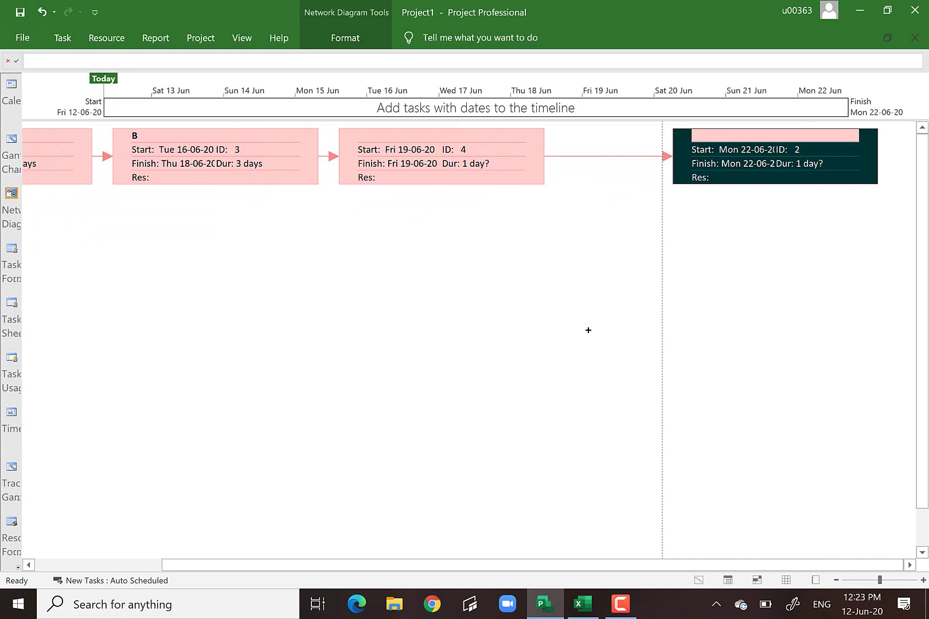
key(Insert)
drag(863, 160, 175, 248)
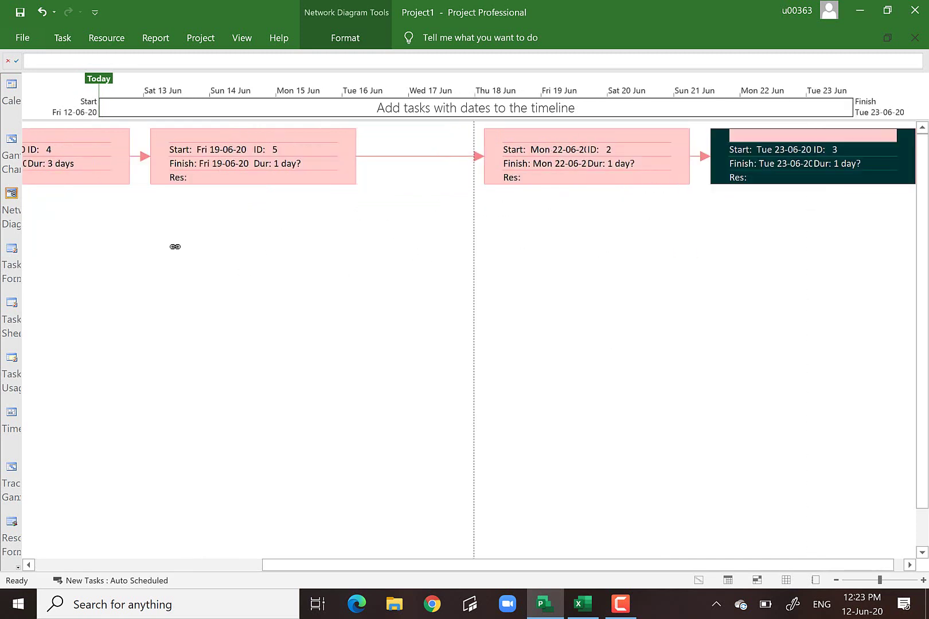
Return to the Gantt Chart and move the two new task rows to the end of the list, matching the link sequence
click(12, 143)
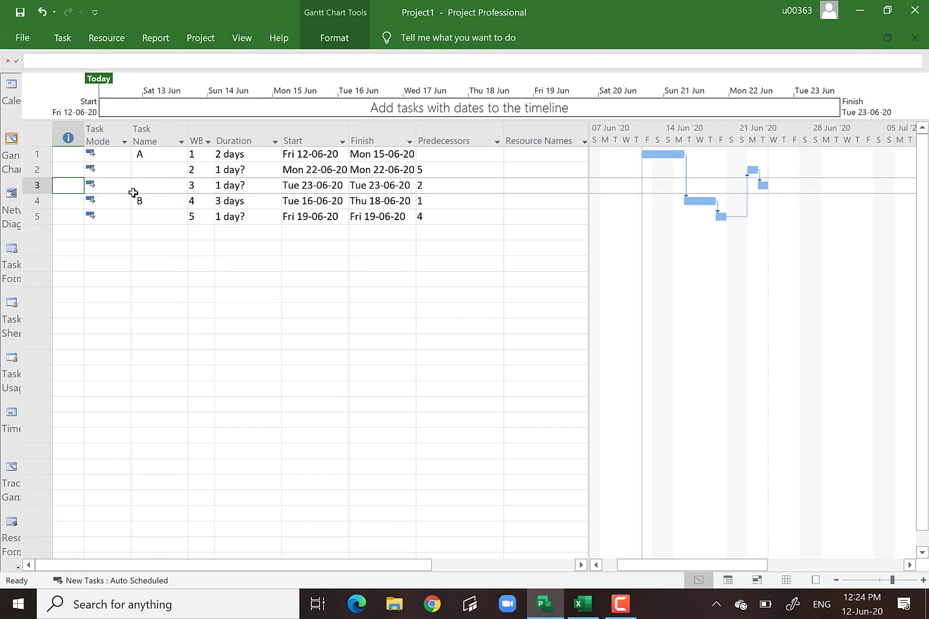
click(44, 168)
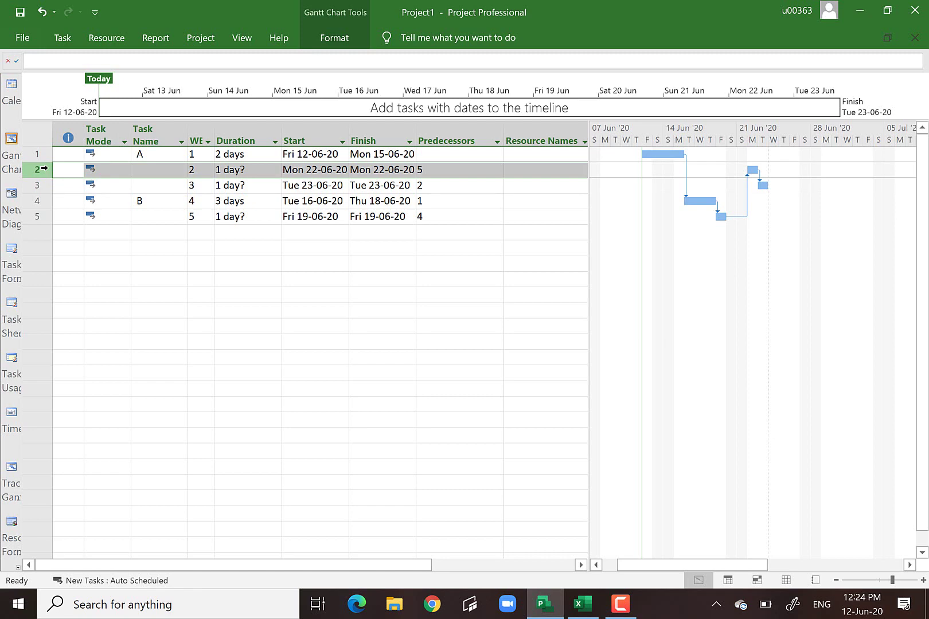
drag(42, 170, 41, 229)
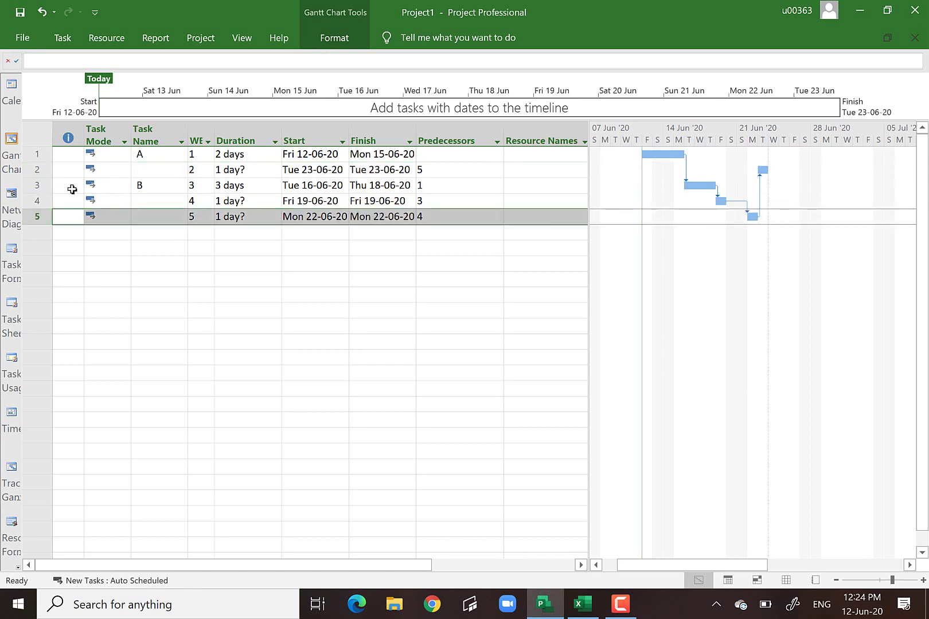
click(36, 170)
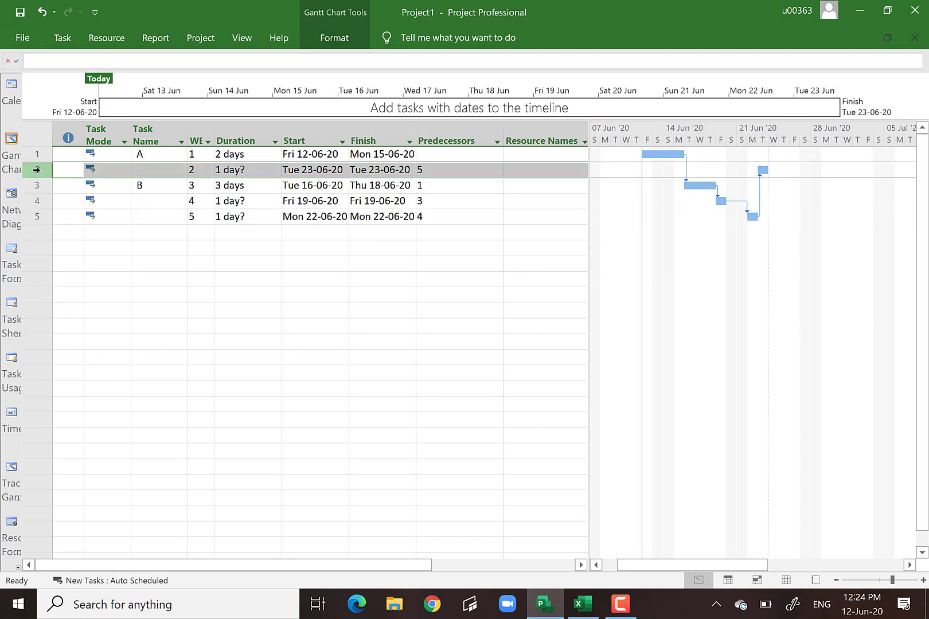
drag(36, 170, 50, 222)
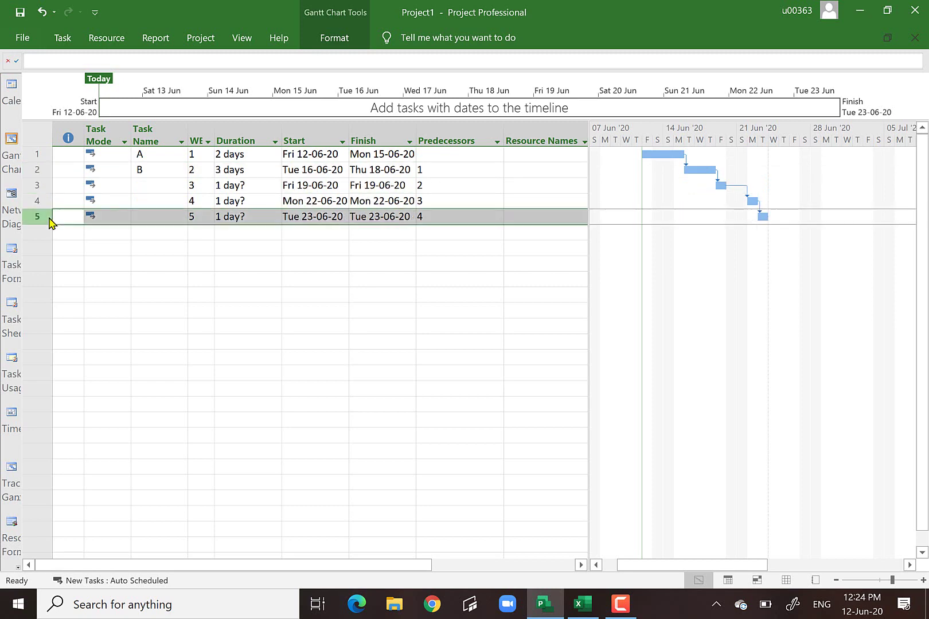
Name the three unnamed tasks in rows 3 to 5 as C, D and E
click(153, 185)
text(C)
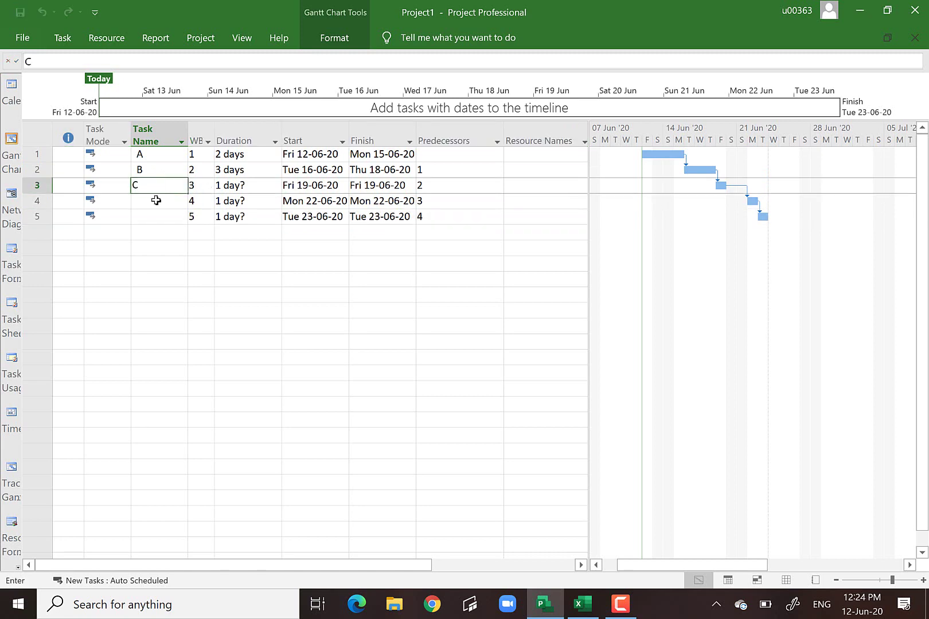
click(153, 200)
text(D)
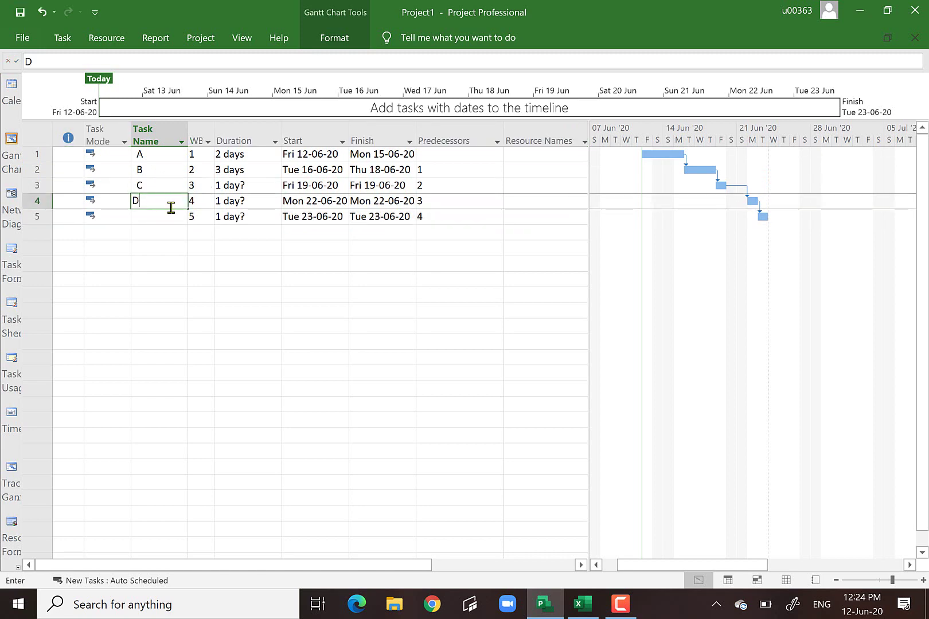
click(149, 218)
text(E)
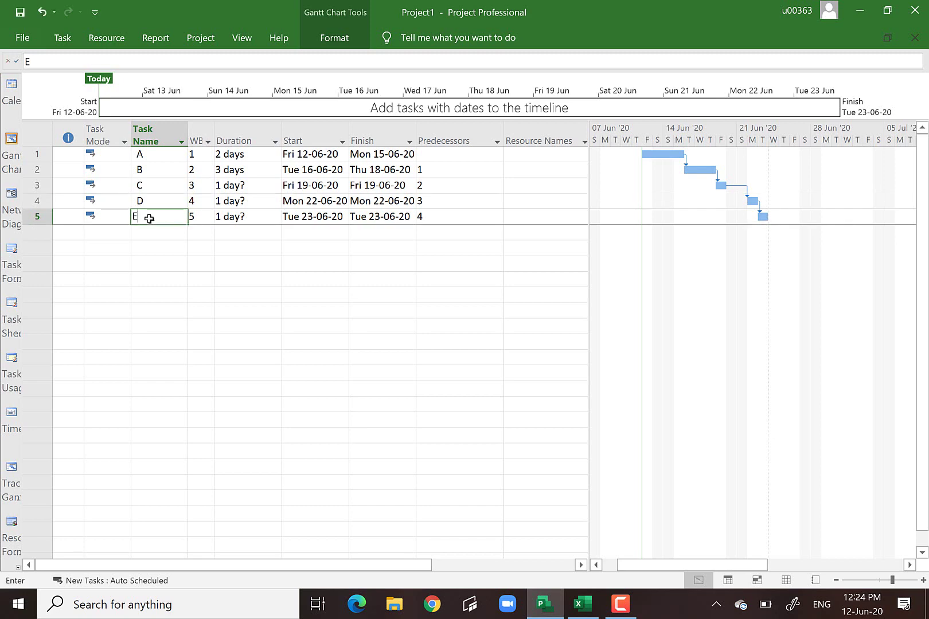
click(180, 263)
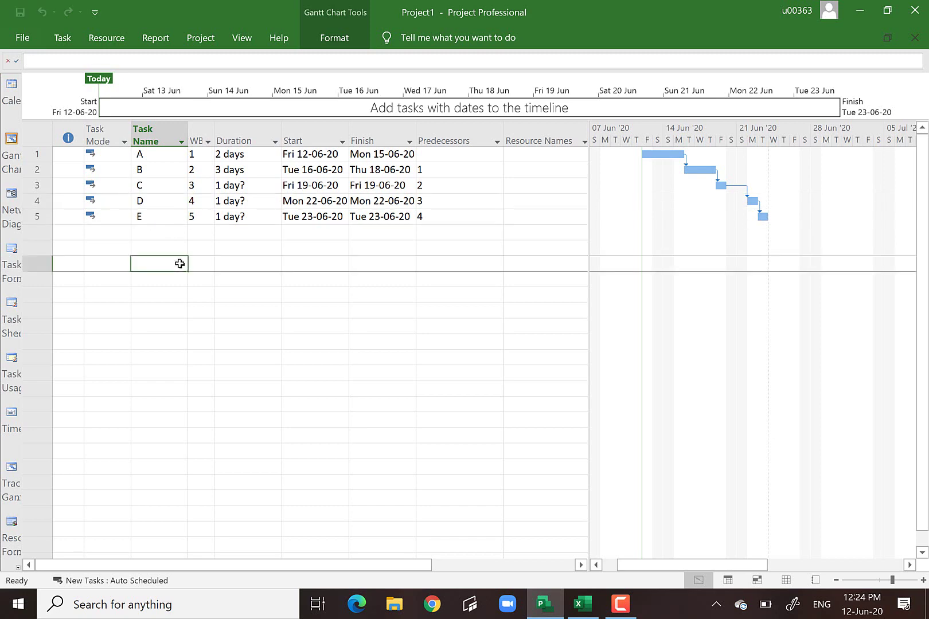
Set the durations of tasks C, D and E to 2 days each and dismiss the Planning Wizard
click(221, 187)
text(3)
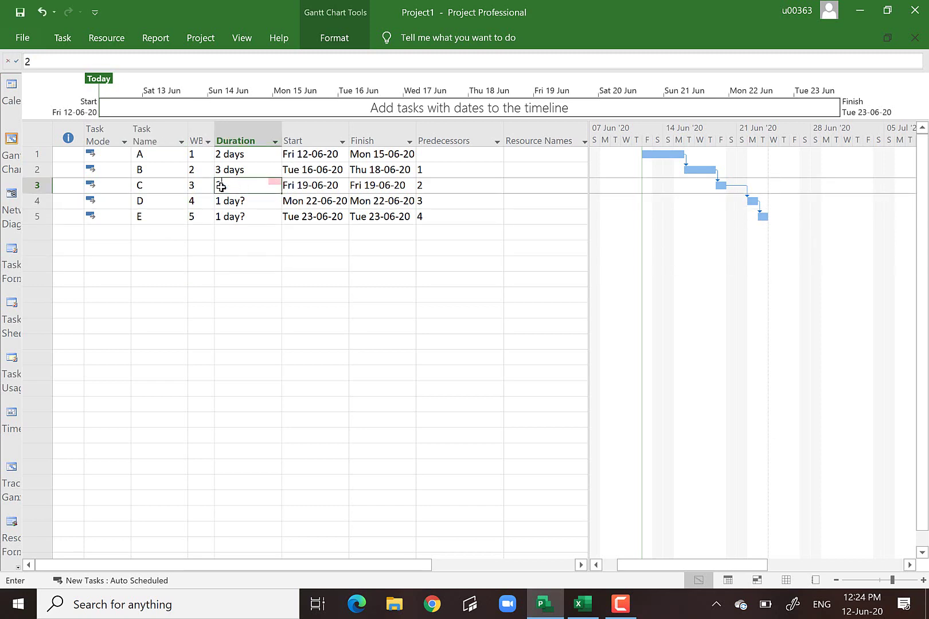
key(Return)
text(2)
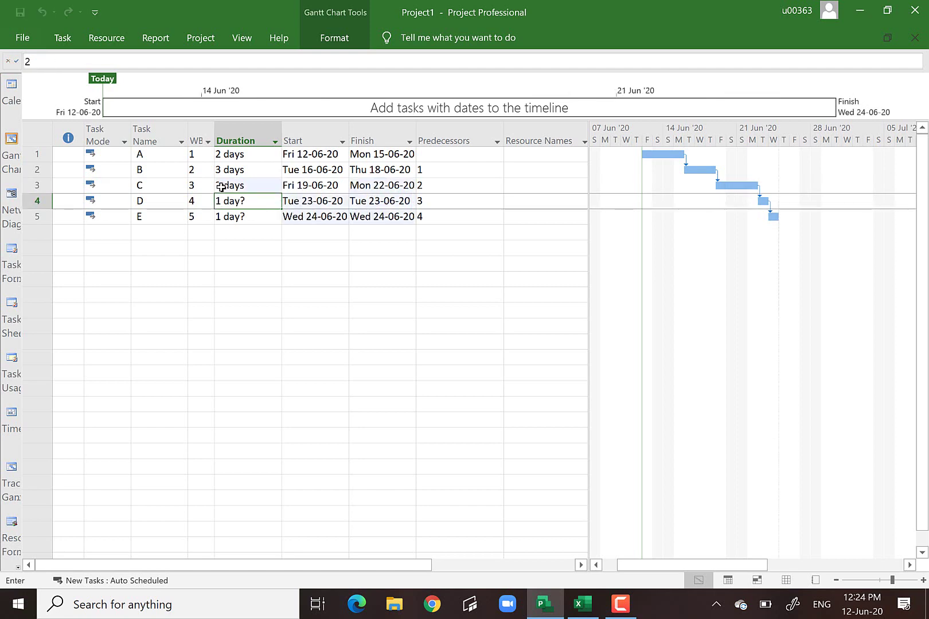
key(Return)
text(2)
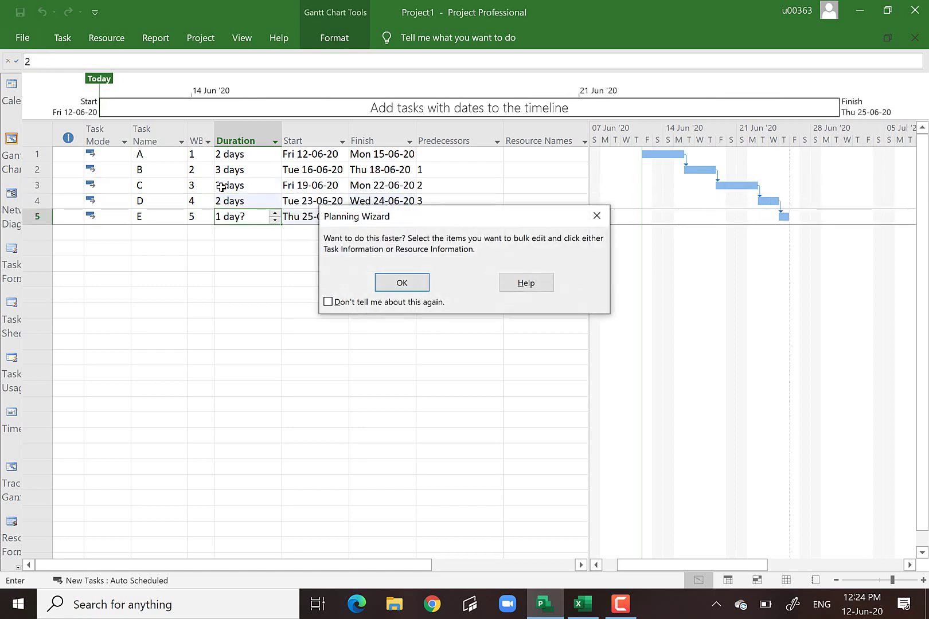
click(401, 284)
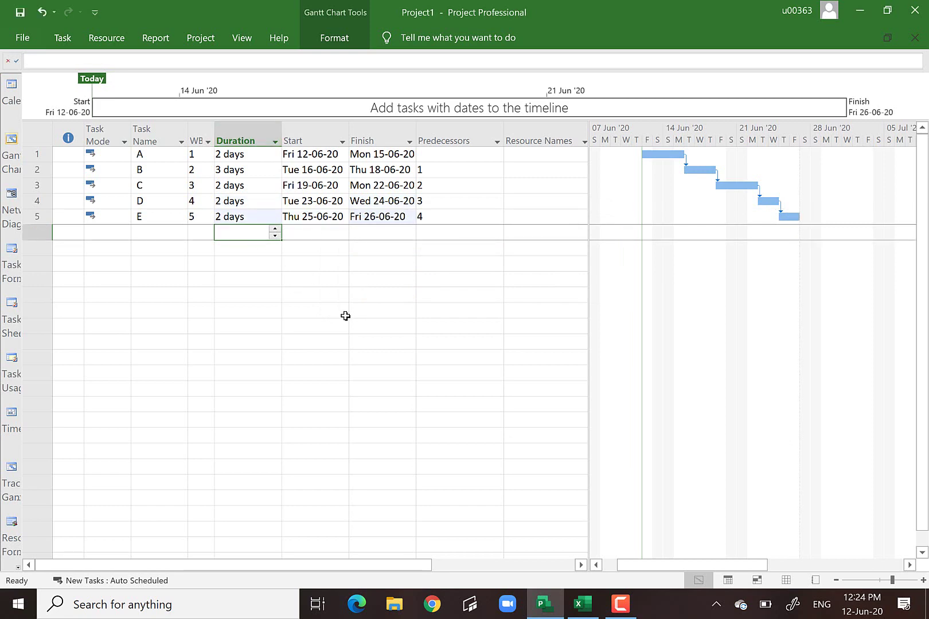
Highlight the Task Name, Duration and Predecessors columns in turn to review the schedule's inputs
click(146, 131)
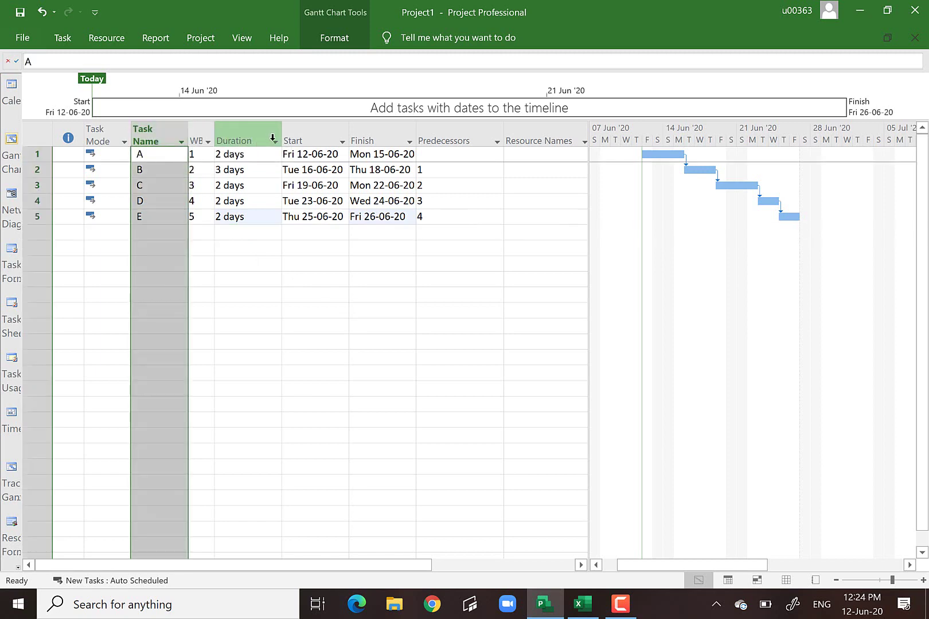
click(229, 141)
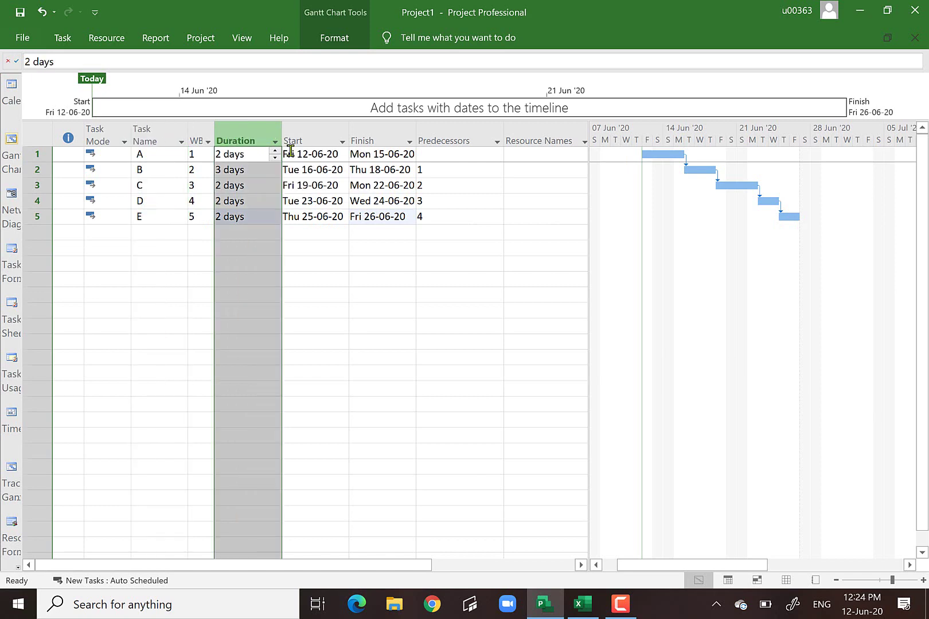
click(446, 136)
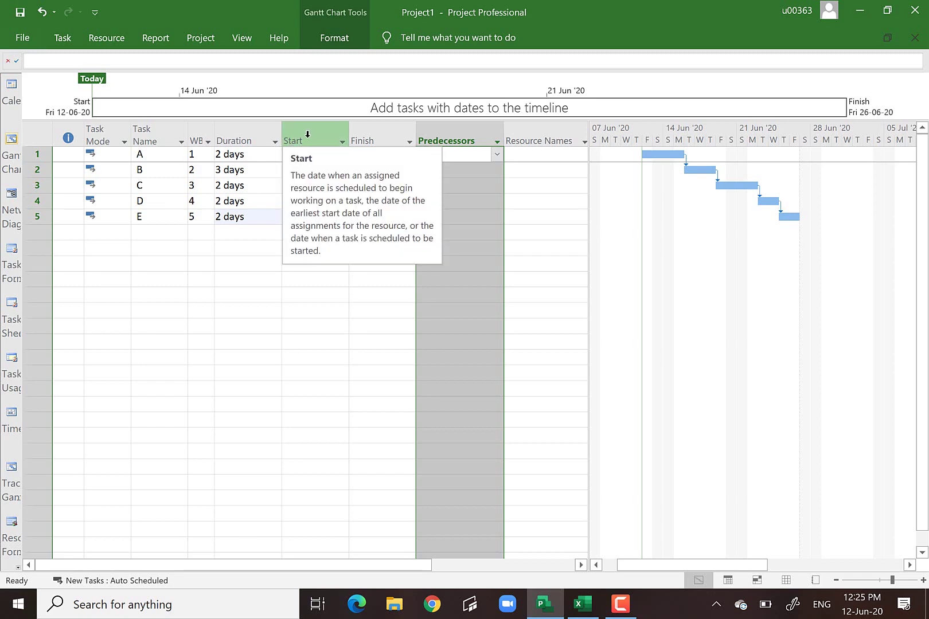
Set the project's start date to Monday 15 June 2020 in the Project Information
click(59, 41)
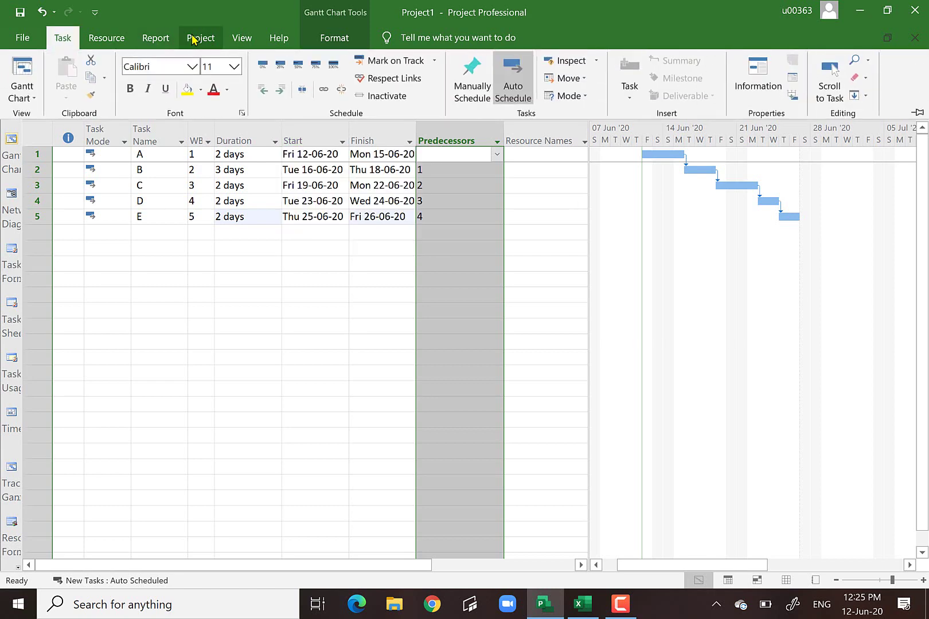
click(193, 39)
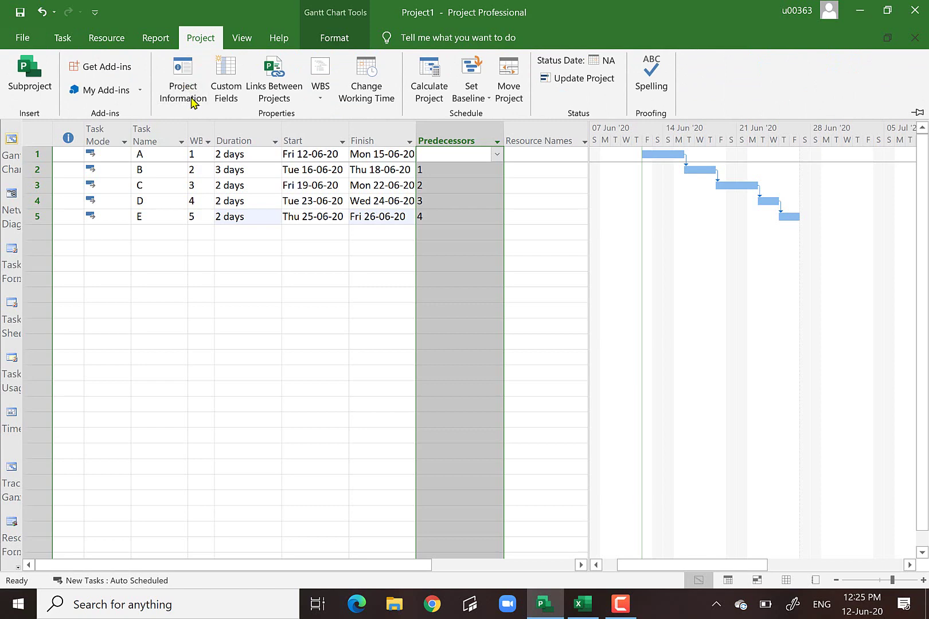
click(178, 83)
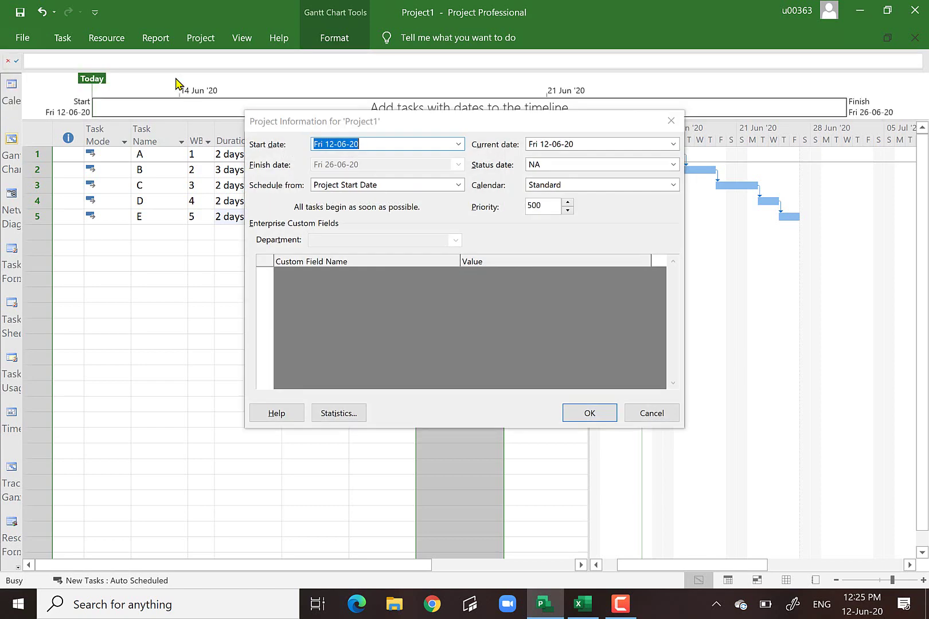
click(459, 144)
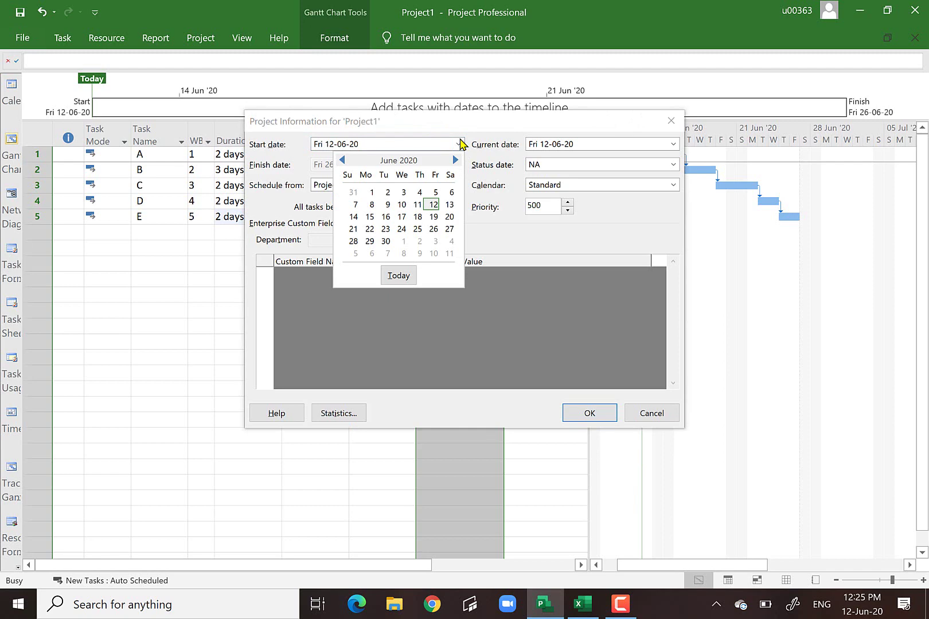
click(369, 219)
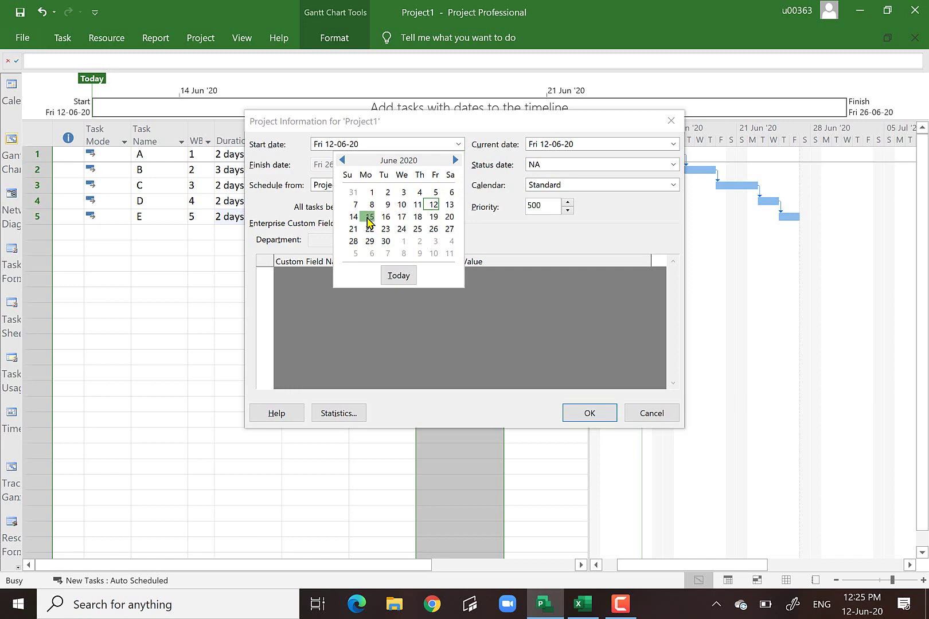
click(590, 413)
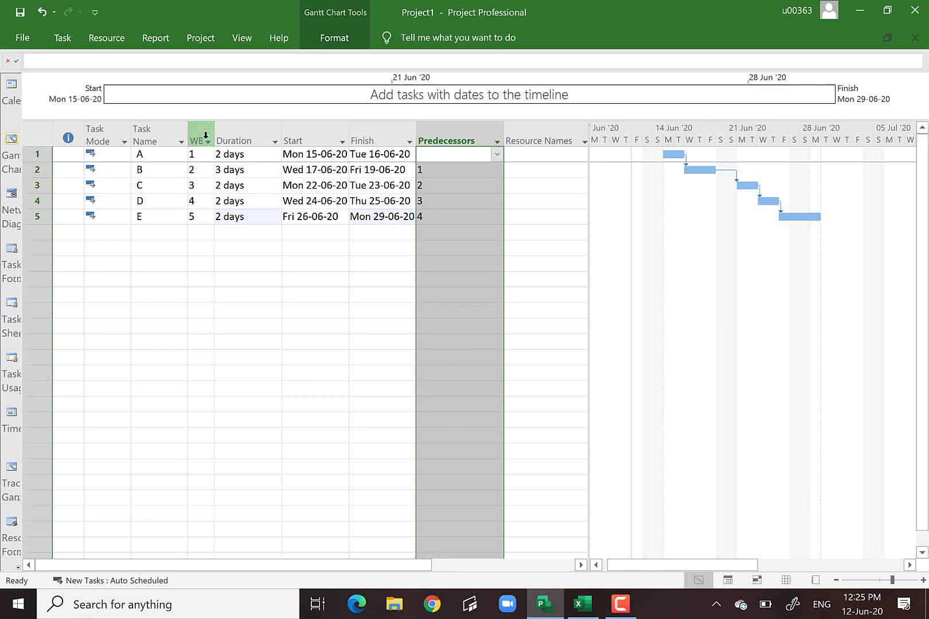
Insert a new task above task A in row 1 and name it PHASE 1
click(35, 153)
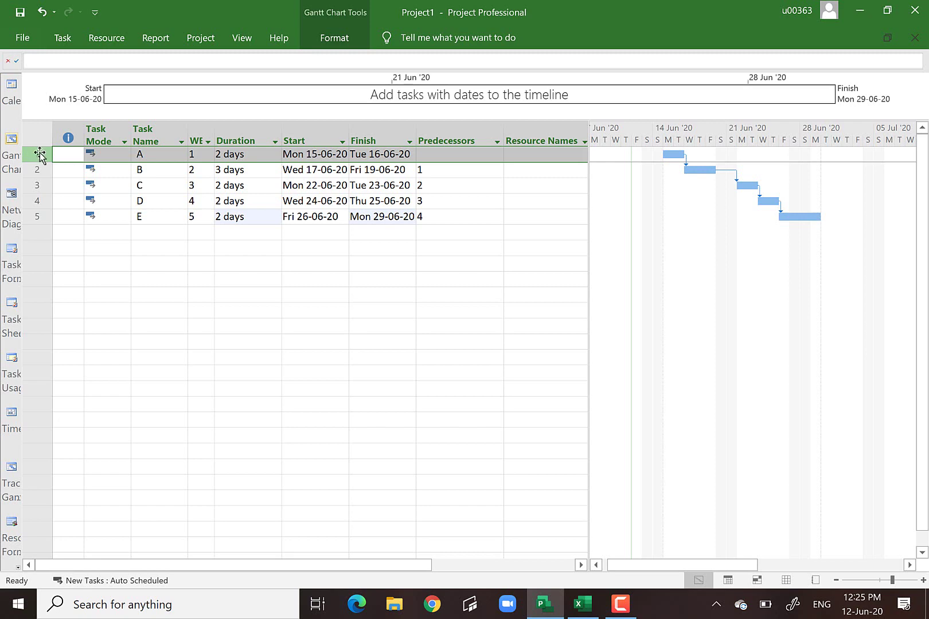
right_click(35, 154)
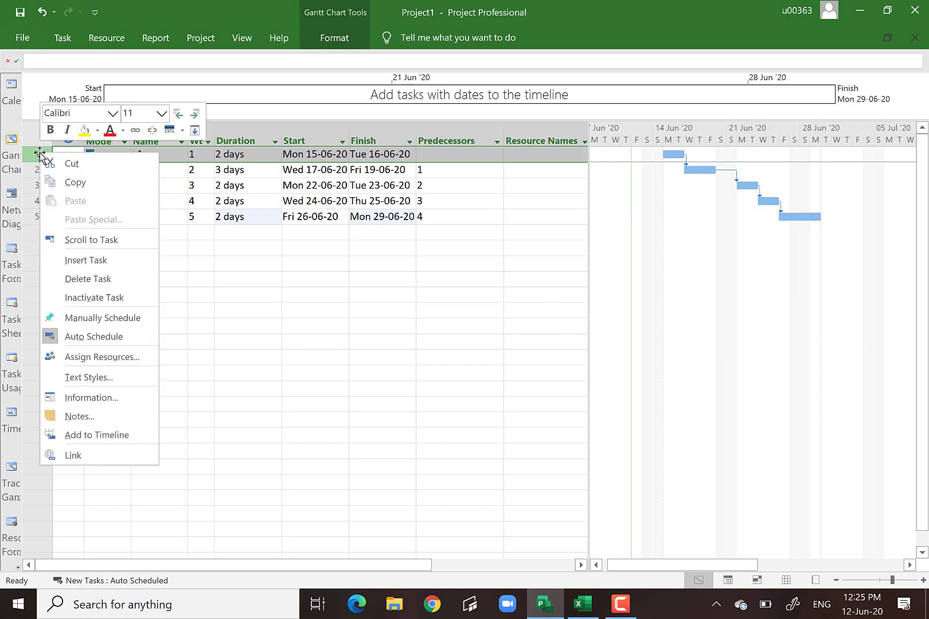
click(85, 260)
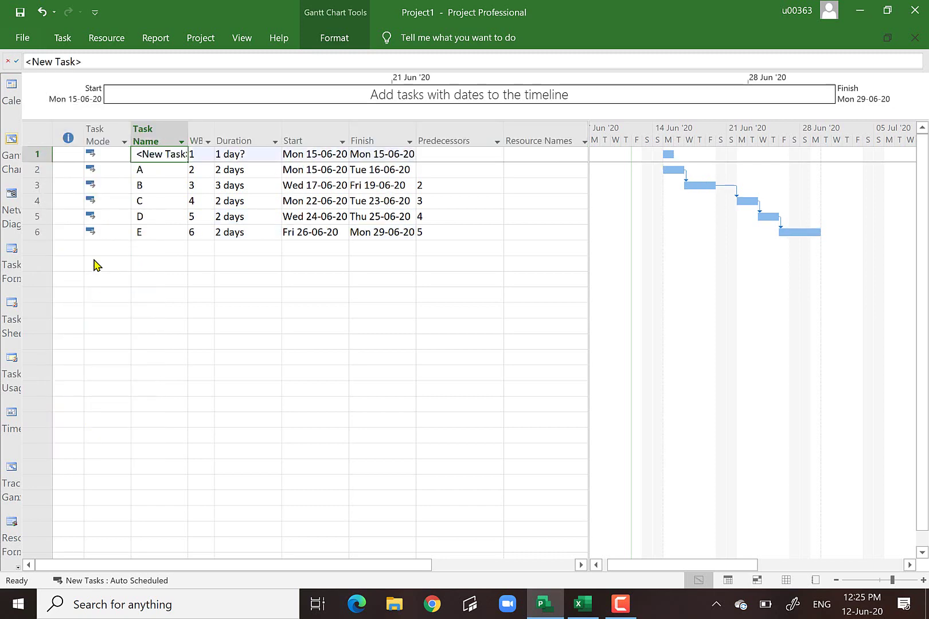
text(P)
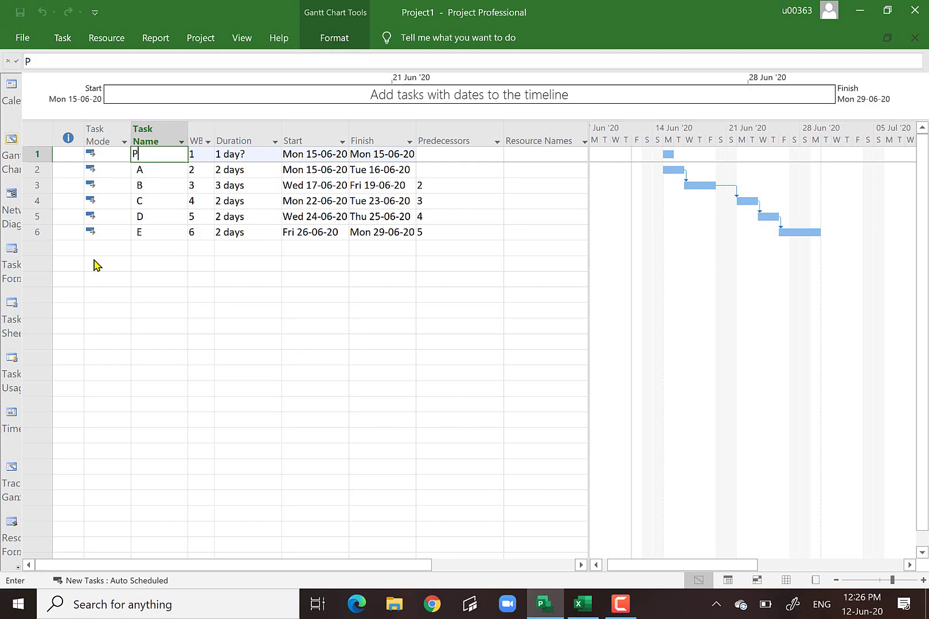
text(HASE 1)
click(189, 317)
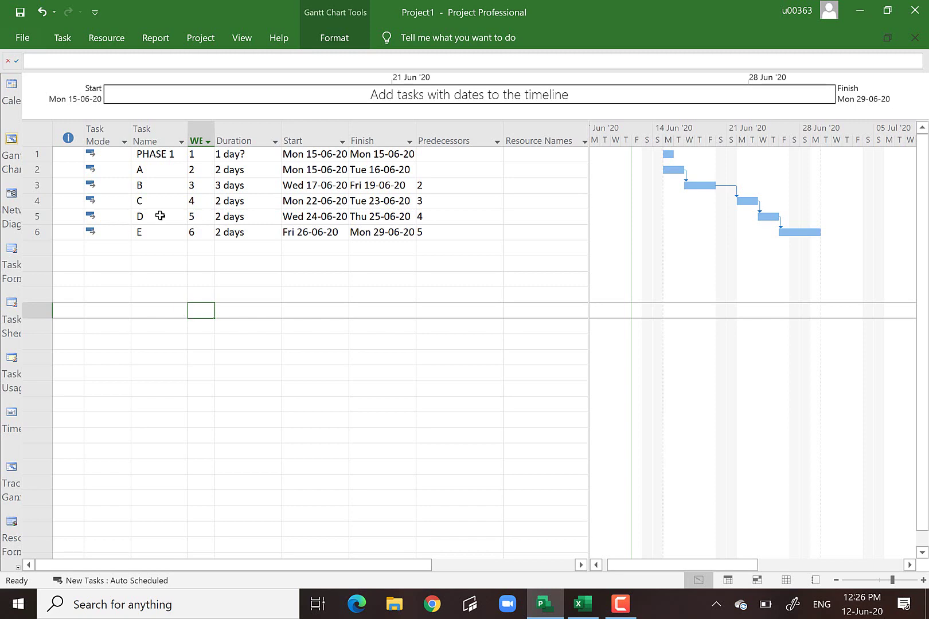
Insert a new task between tasks C and D and name it PHASE 2
click(34, 217)
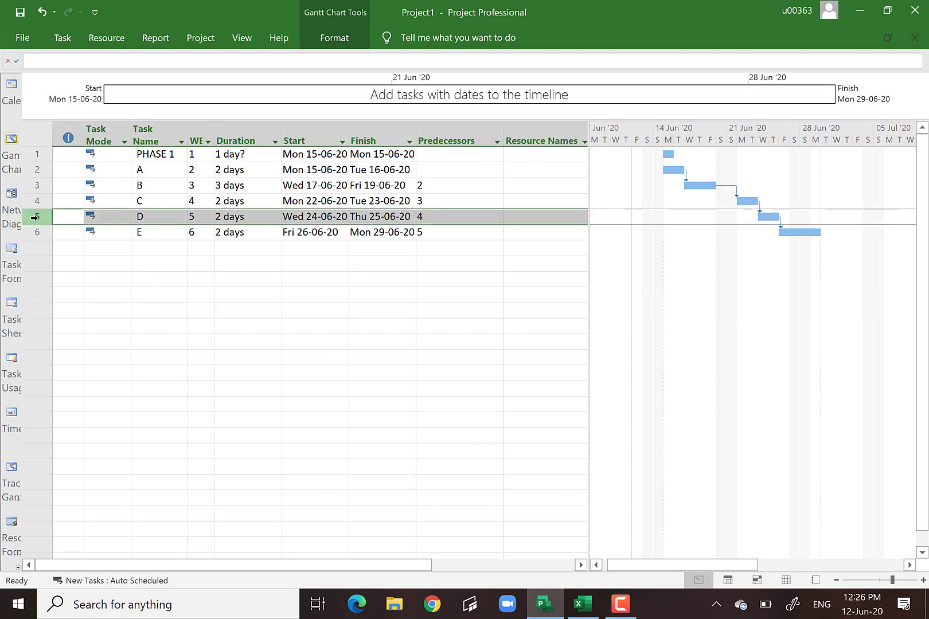
right_click(36, 218)
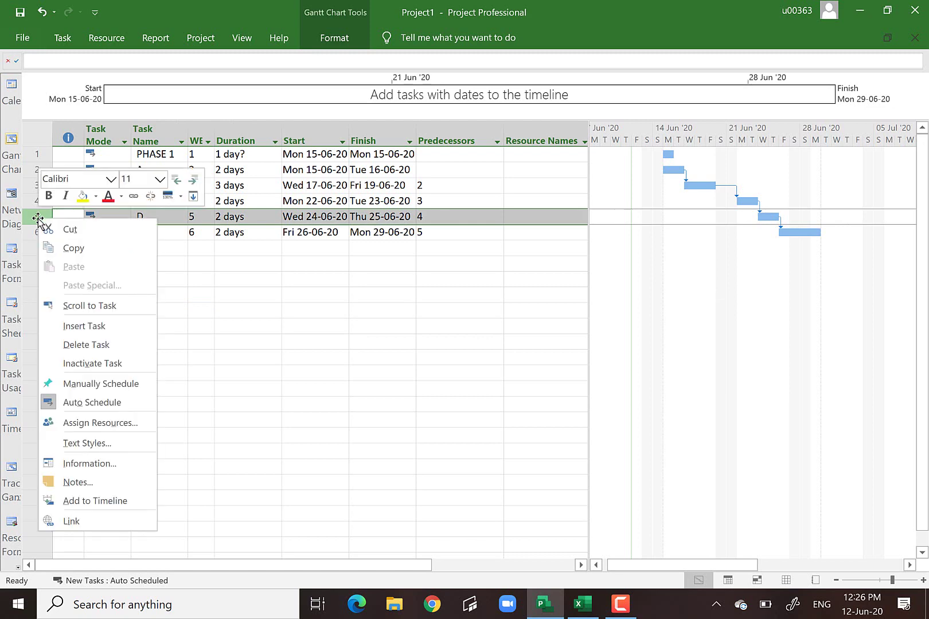
click(113, 327)
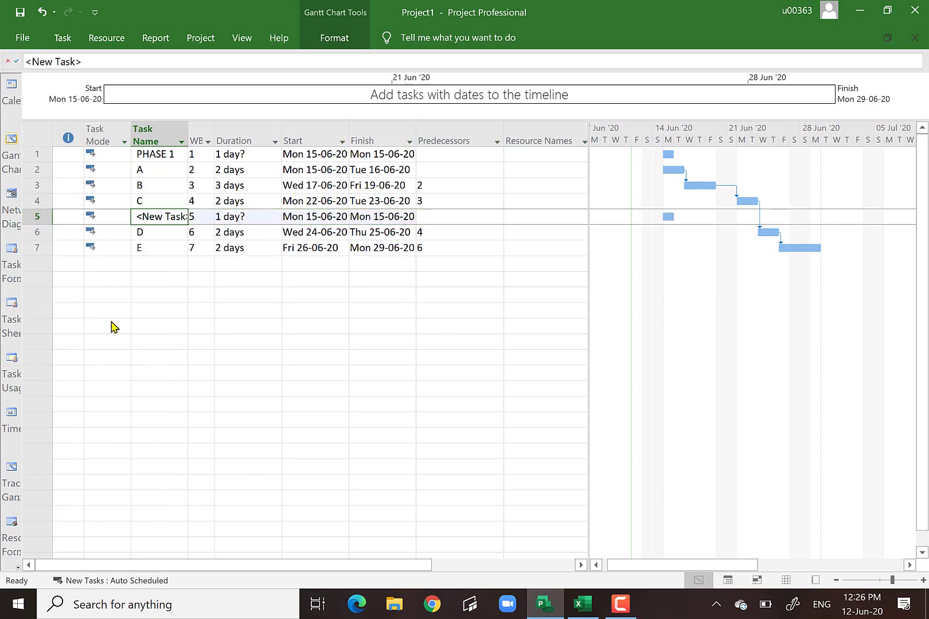
text(PHA)
text(SE 2)
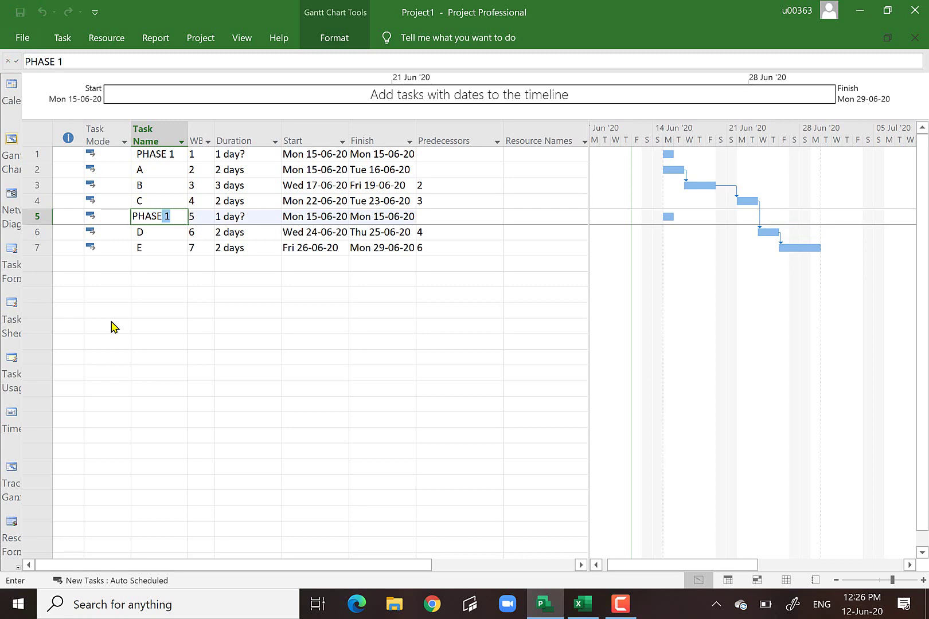
click(205, 400)
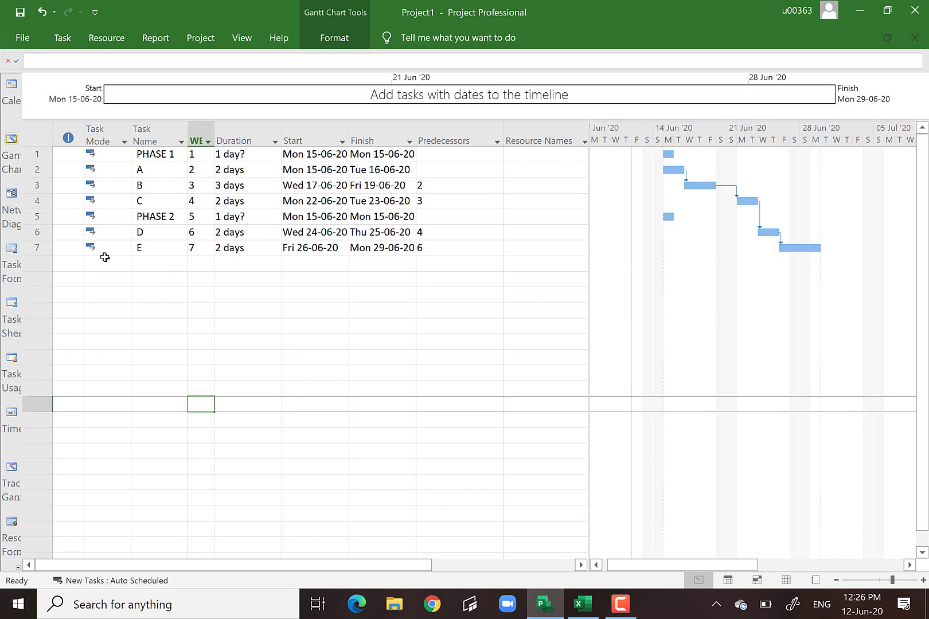
Indent tasks A, B and C so they become subtasks of PHASE 1
drag(38, 169, 40, 199)
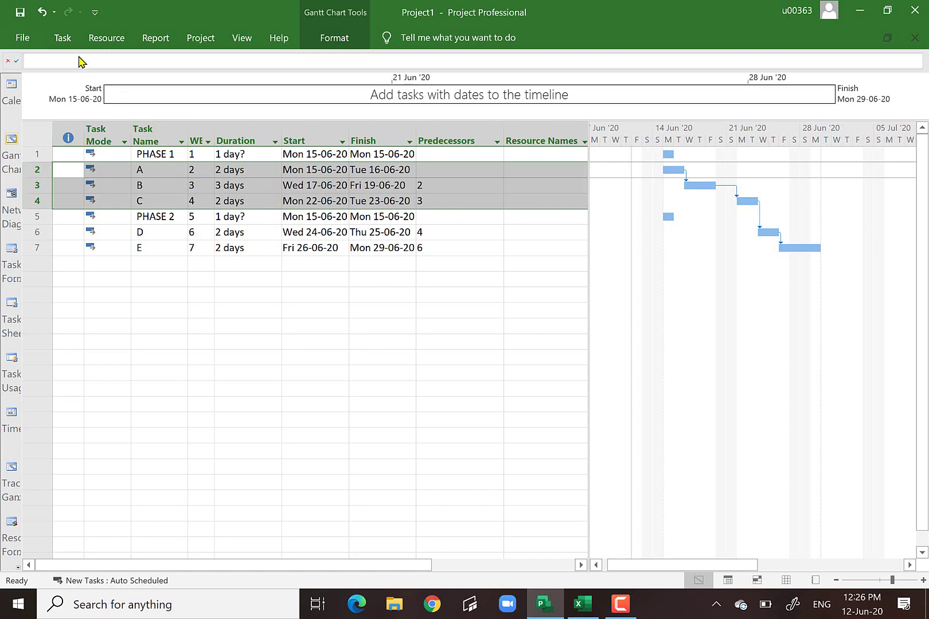
click(64, 40)
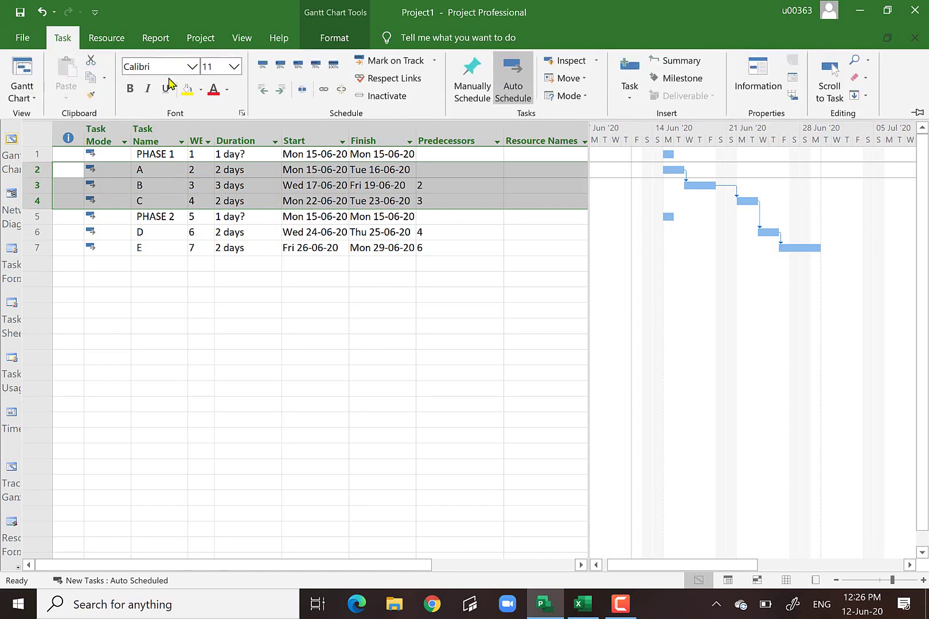
click(280, 91)
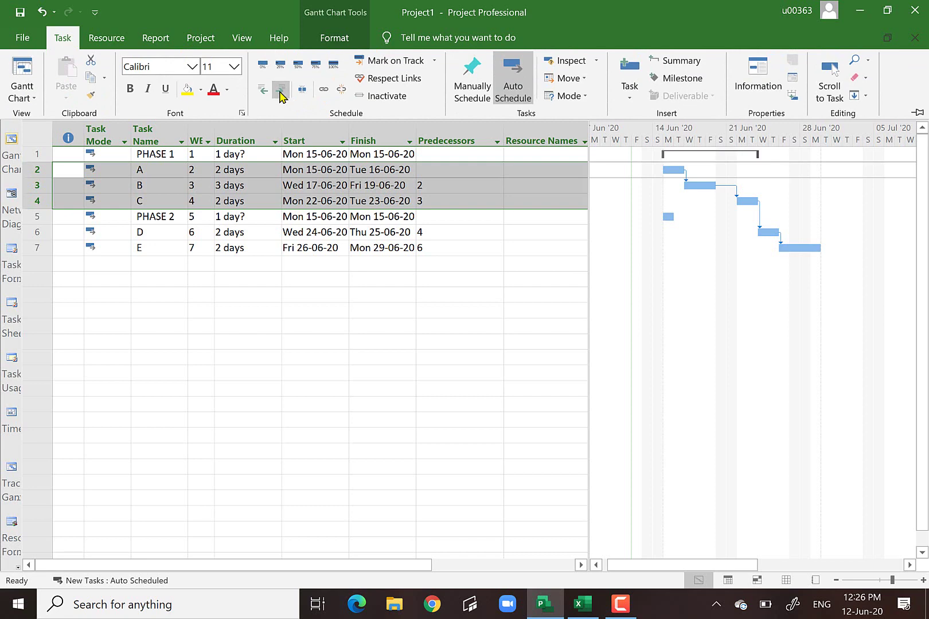
click(223, 343)
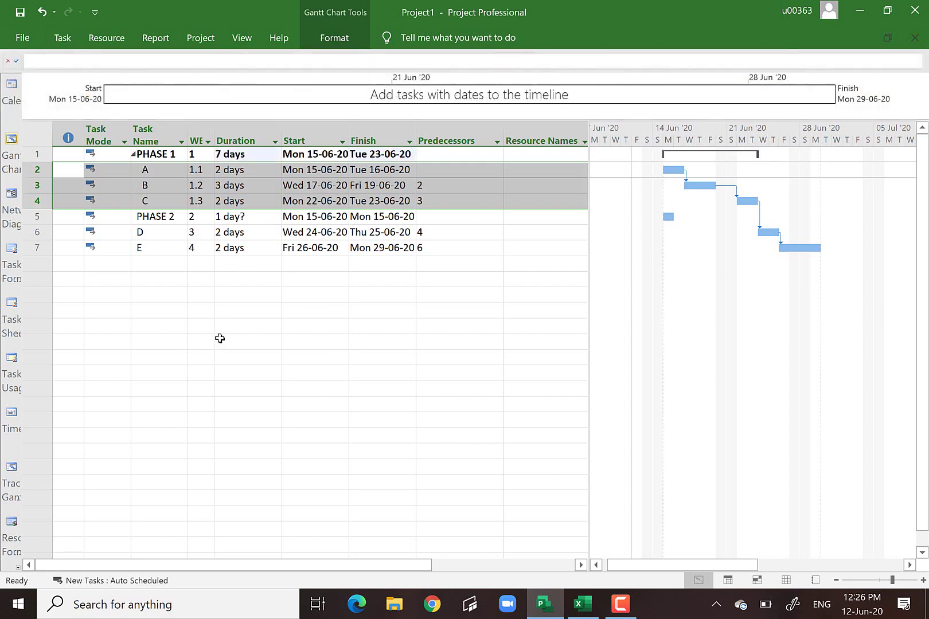
click(154, 281)
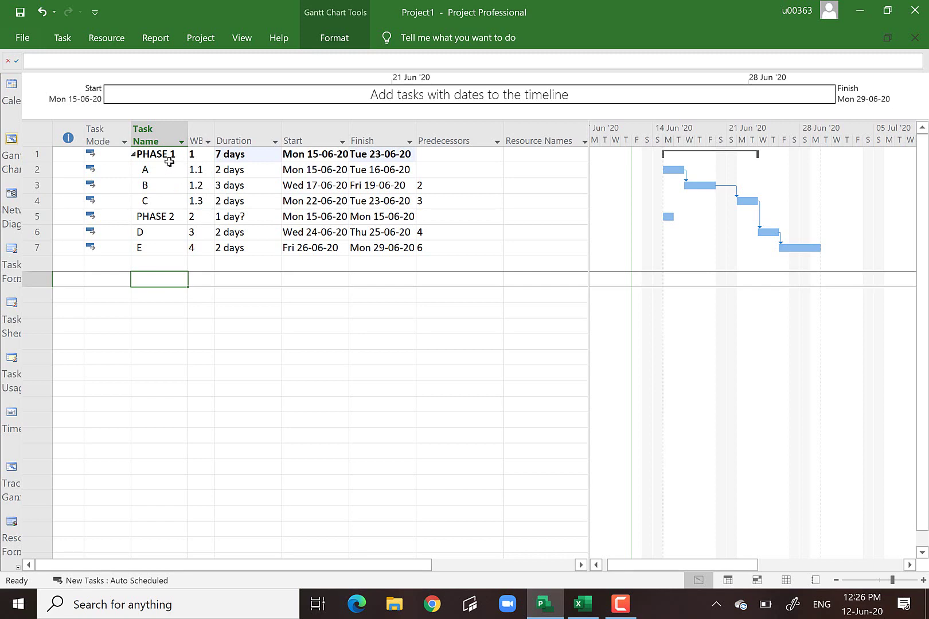
key(alt+F4)
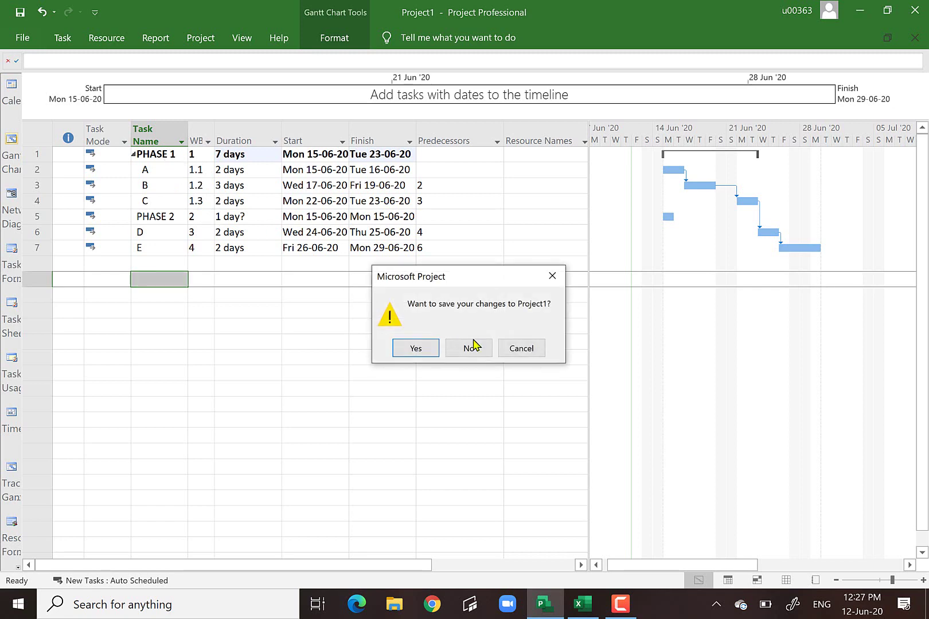
click(476, 348)
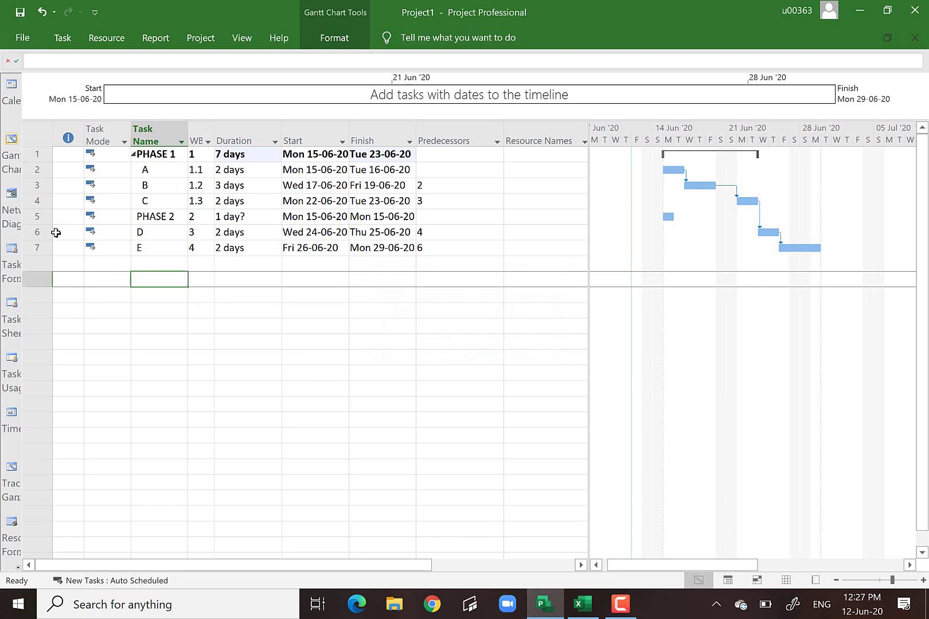
Indent tasks D and E so they become subtasks of PHASE 2
drag(37, 232, 37, 248)
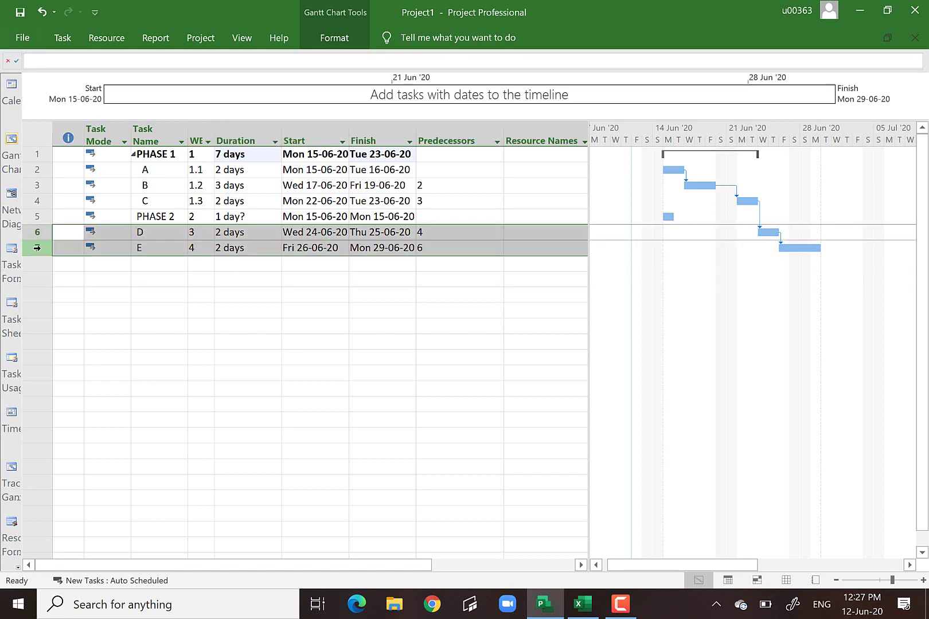
click(63, 38)
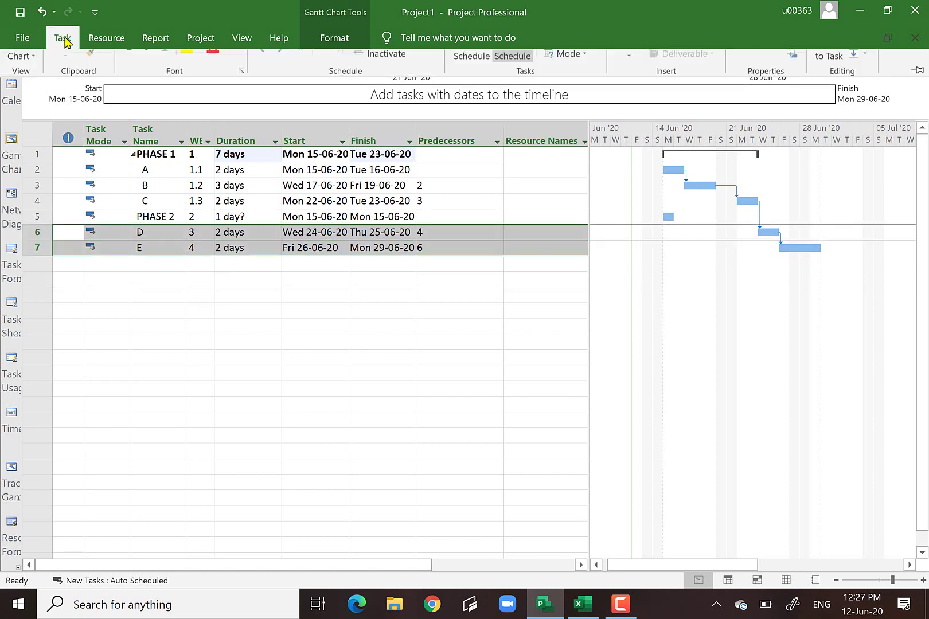
click(280, 94)
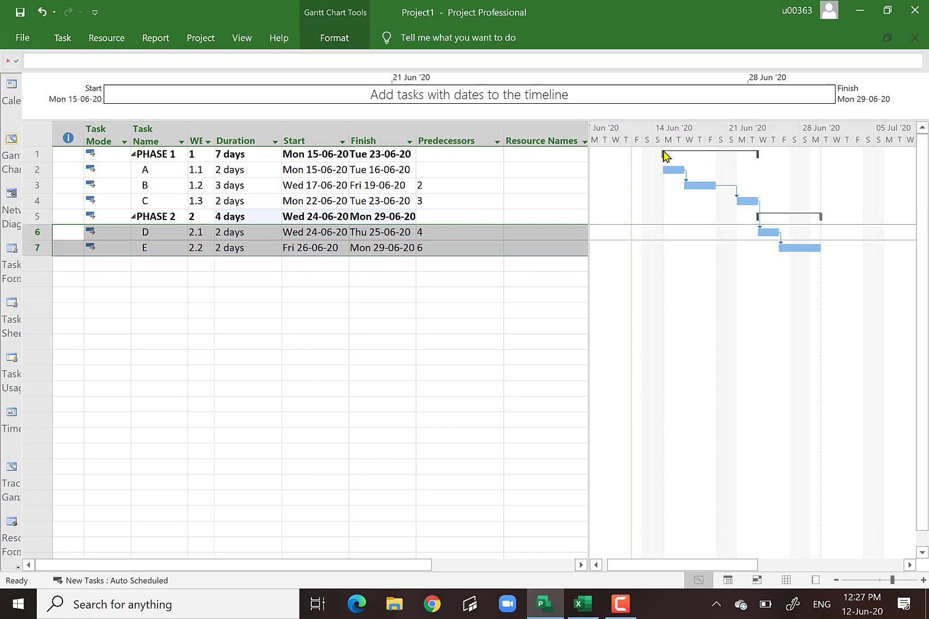
mouse_move(665, 156)
click(256, 309)
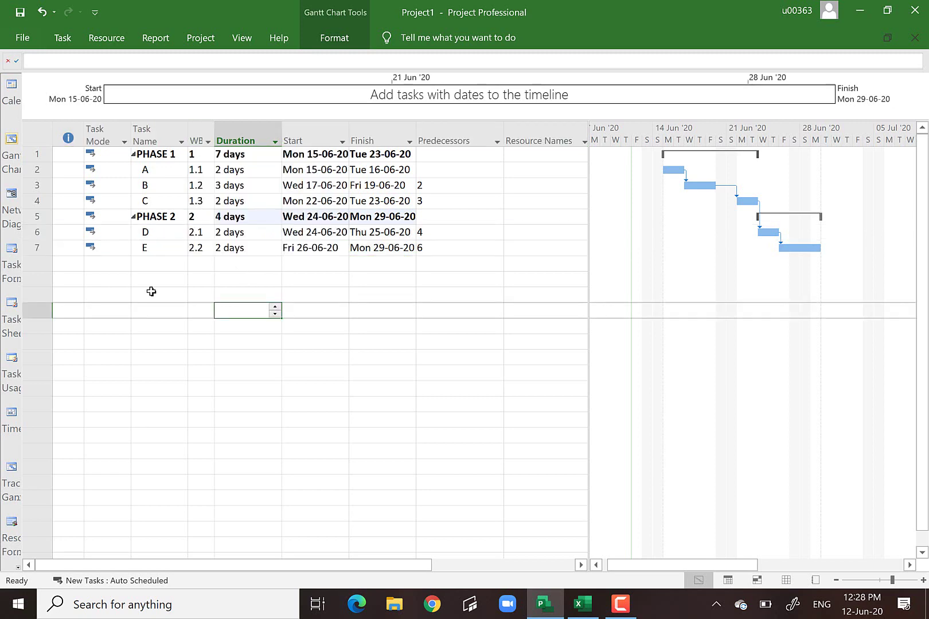
Collapse PHASE 1 and PHASE 2 to their summary rows, review them, and expand both phases again
click(133, 154)
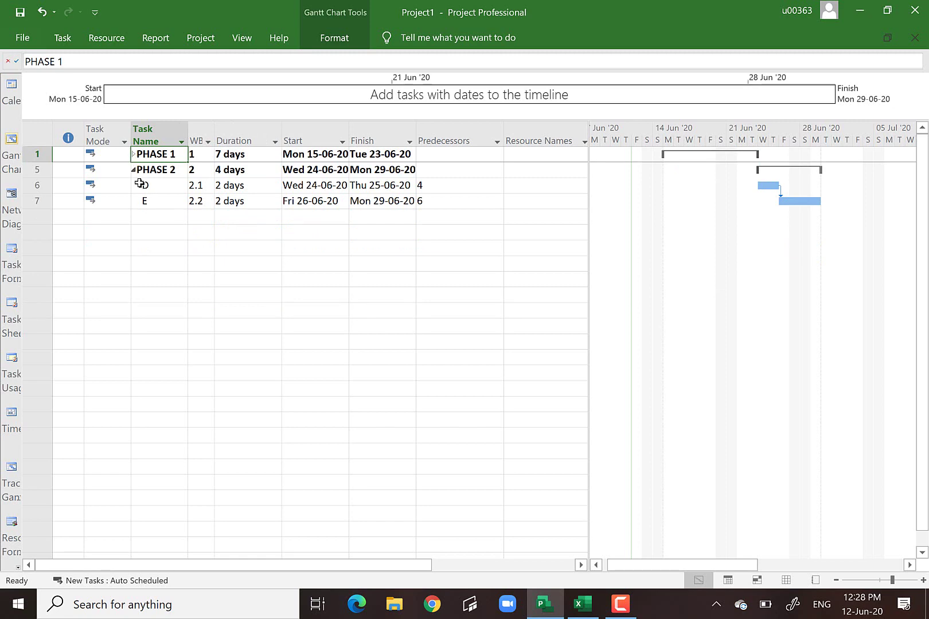
click(133, 171)
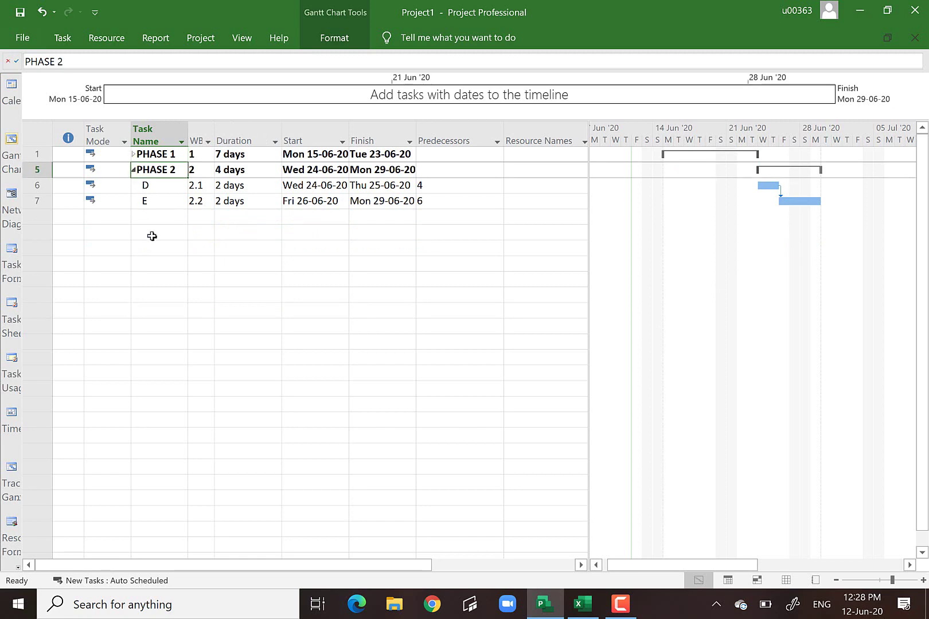
click(134, 171)
click(194, 277)
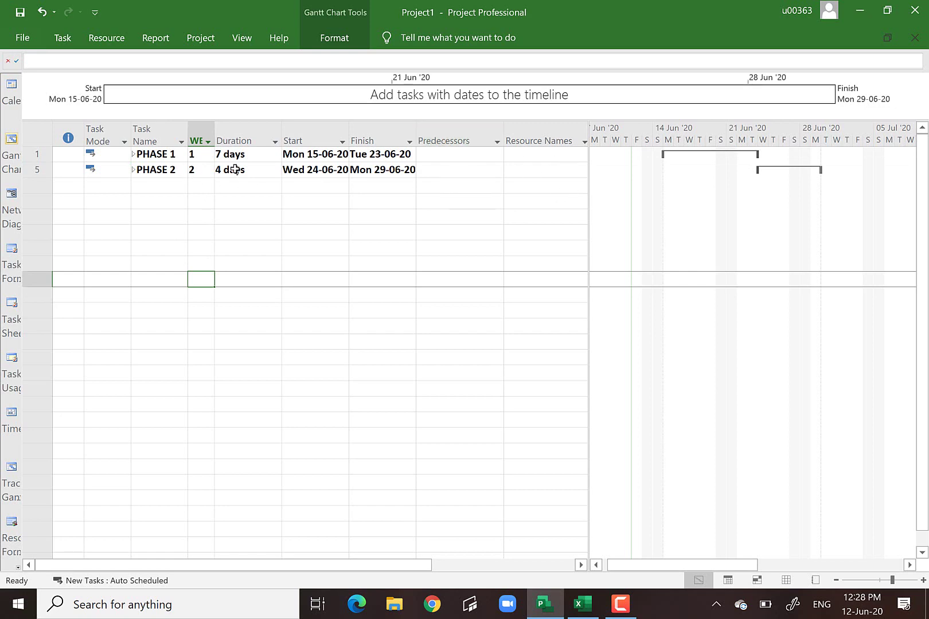
click(133, 155)
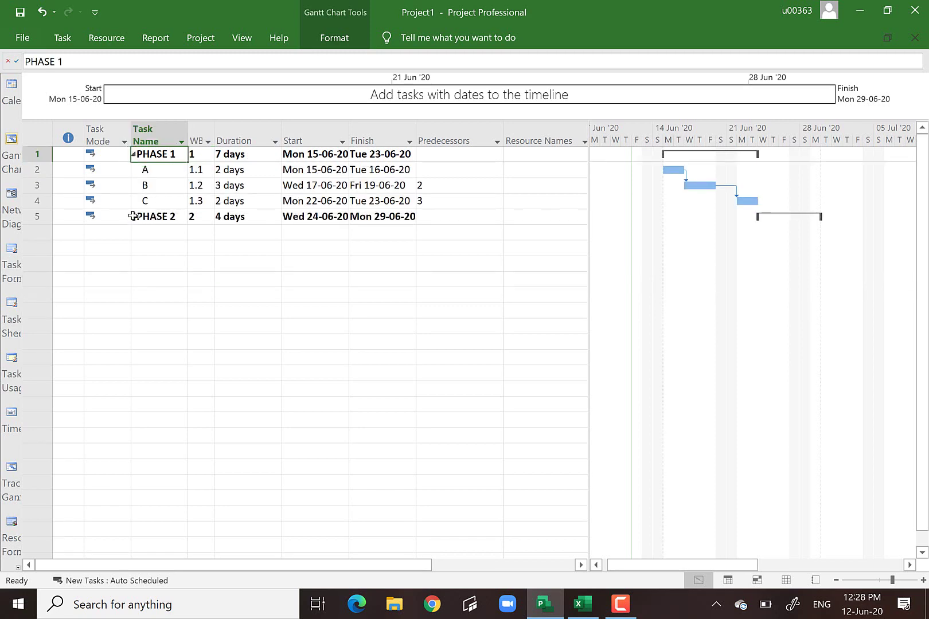
click(133, 216)
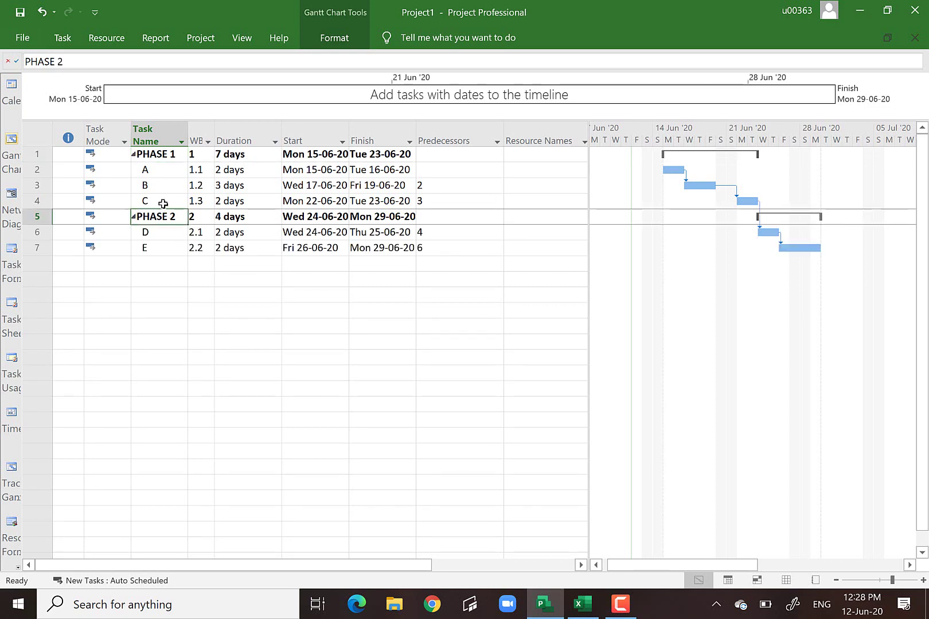
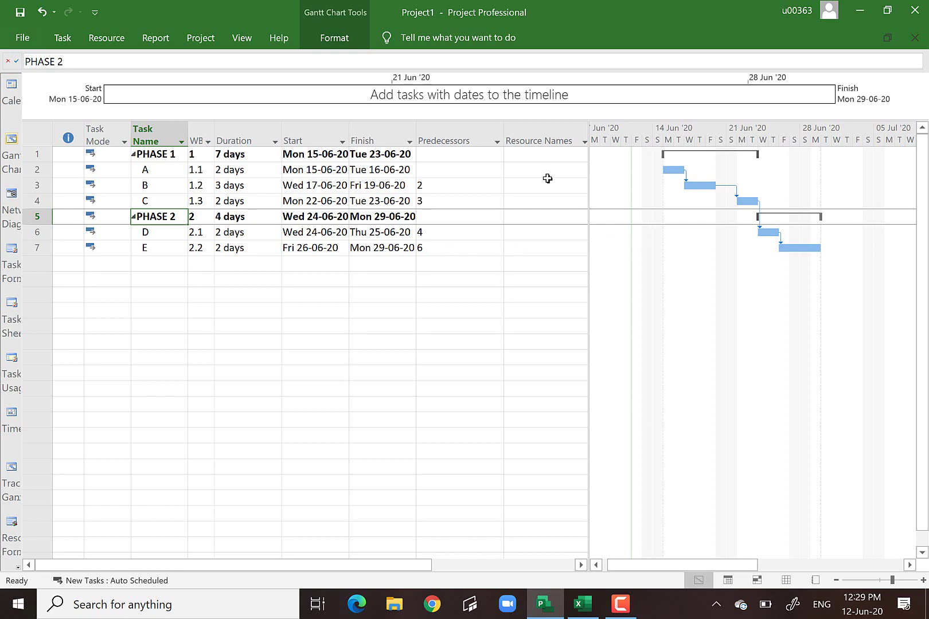
Narrow the Predecessors column slightly to make more room for the Resource Names column
click(531, 140)
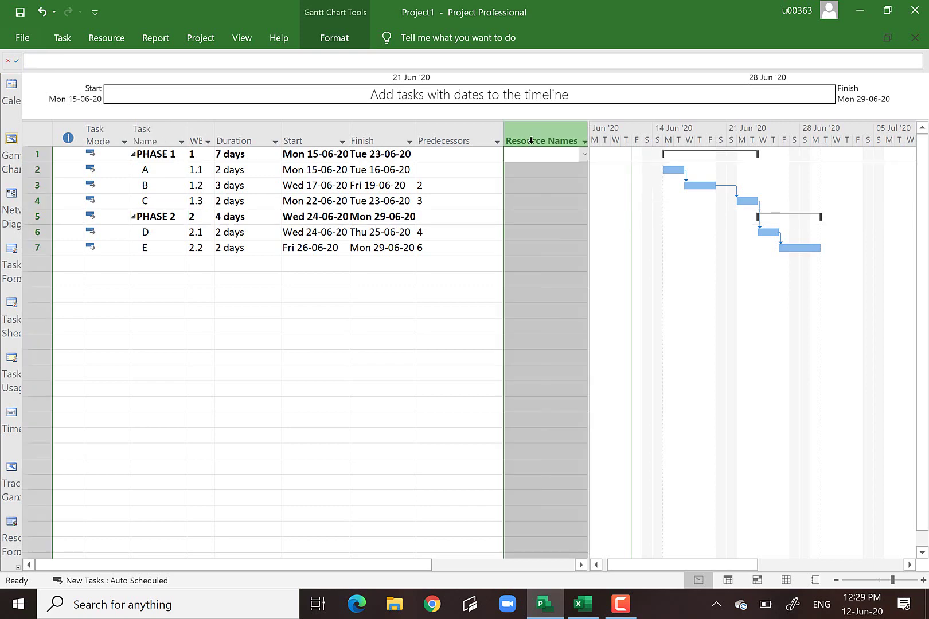
click(451, 292)
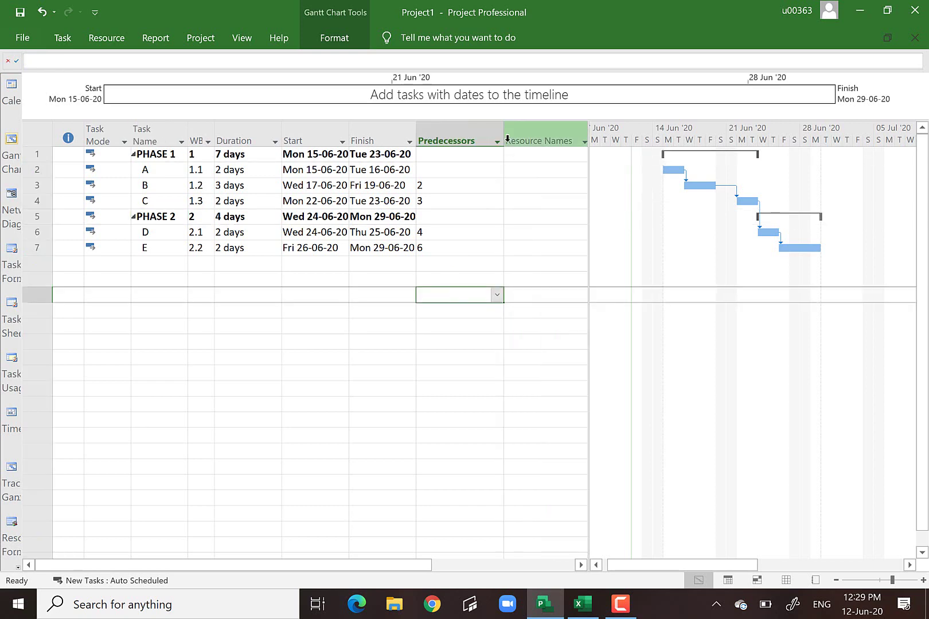
drag(504, 138, 478, 138)
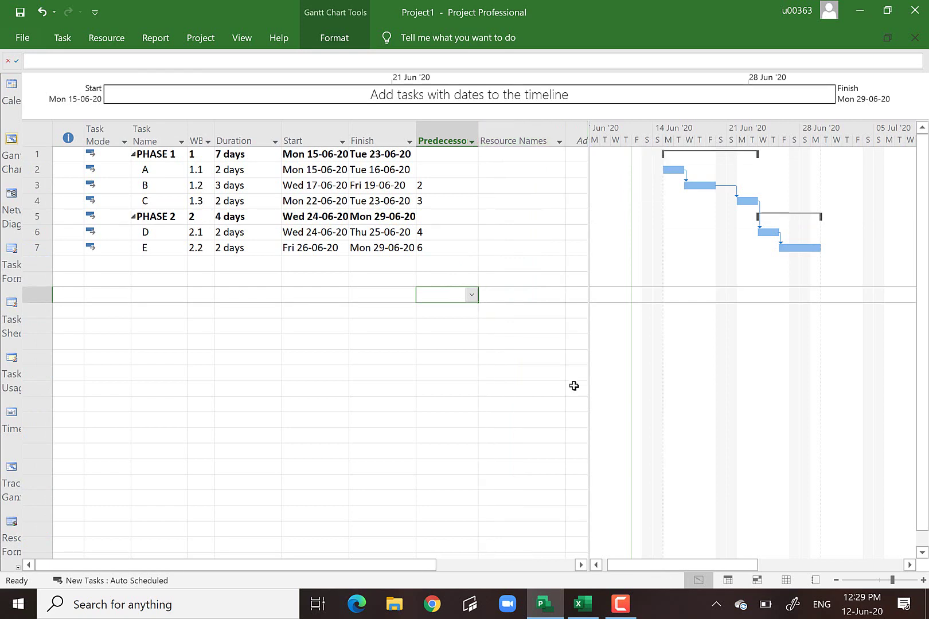
Check the list of available resource names for task A and switch to the Resource Sheet view
click(516, 138)
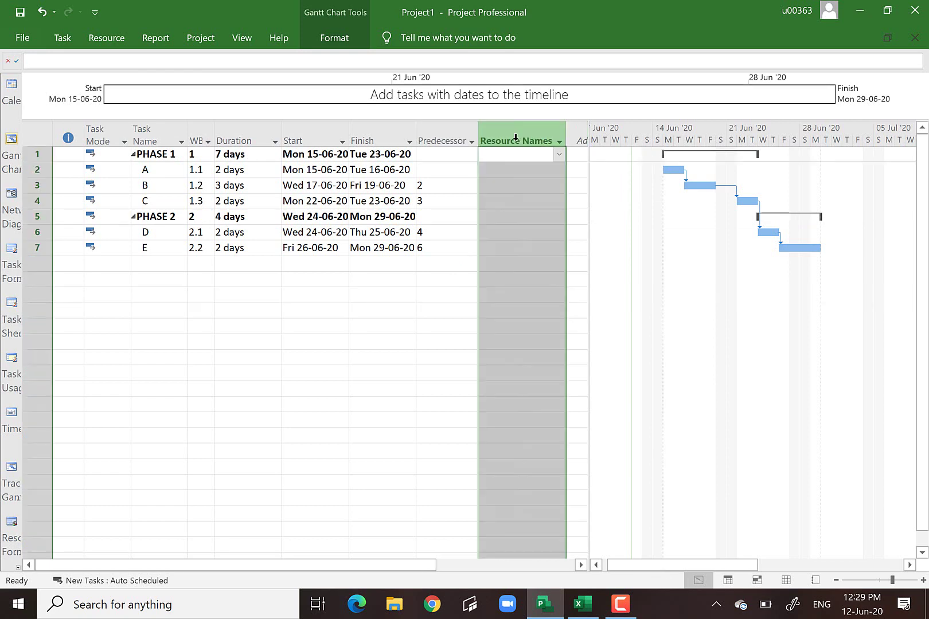
click(561, 167)
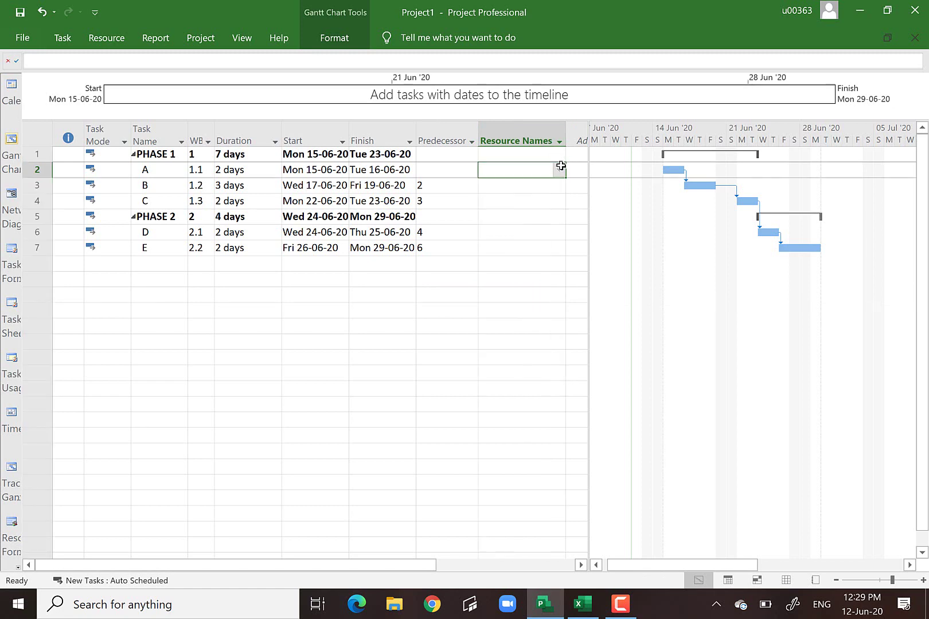
click(561, 170)
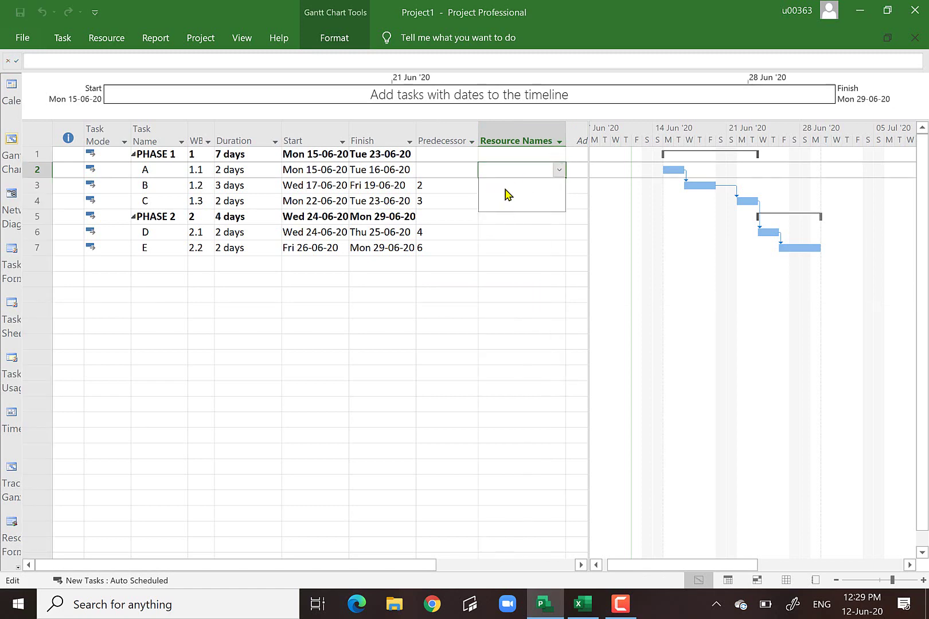
click(490, 281)
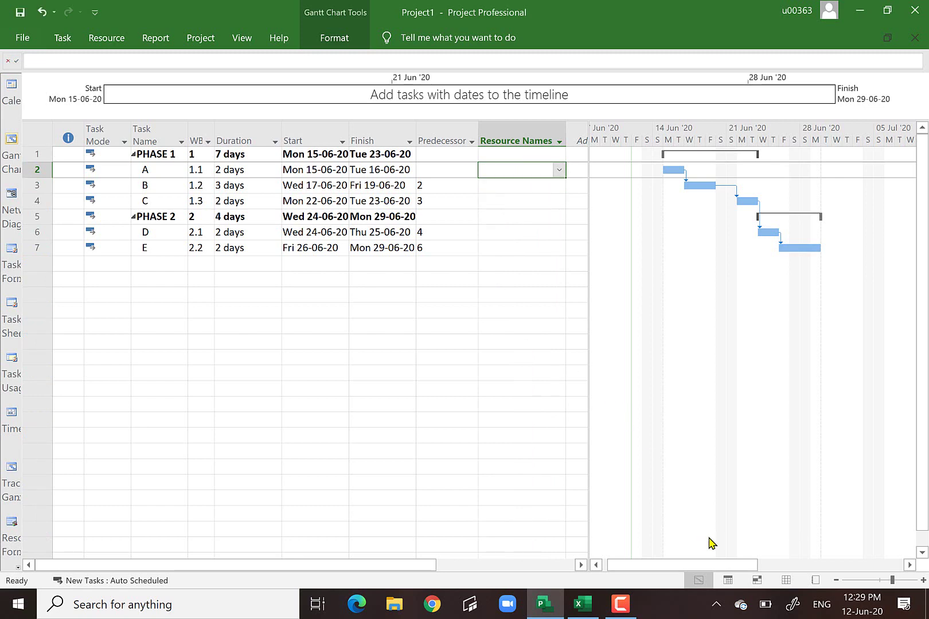
click(787, 581)
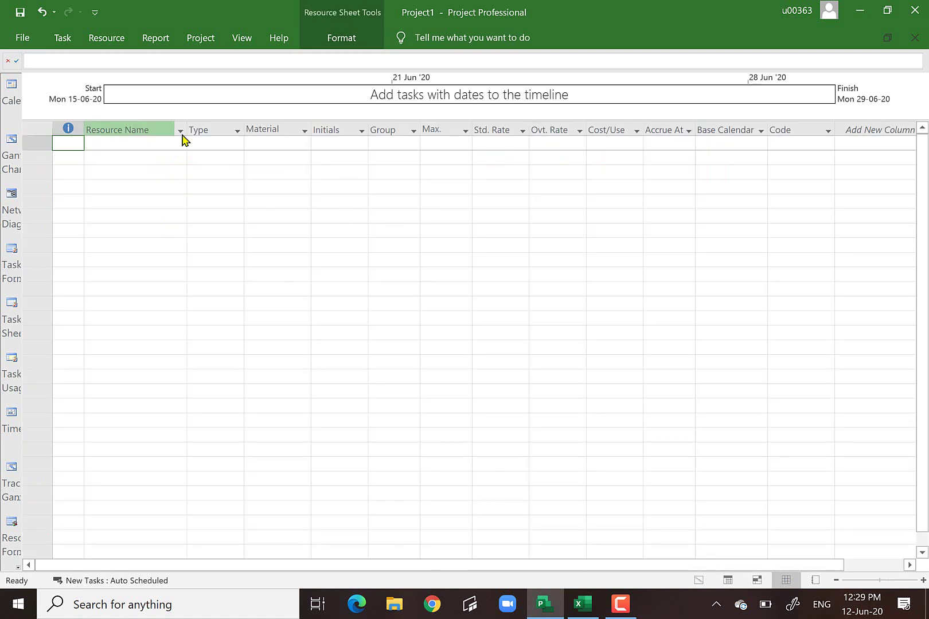
Add the resources WORKER in row 1 and DUMPER in row 3 of the resource sheet
click(117, 144)
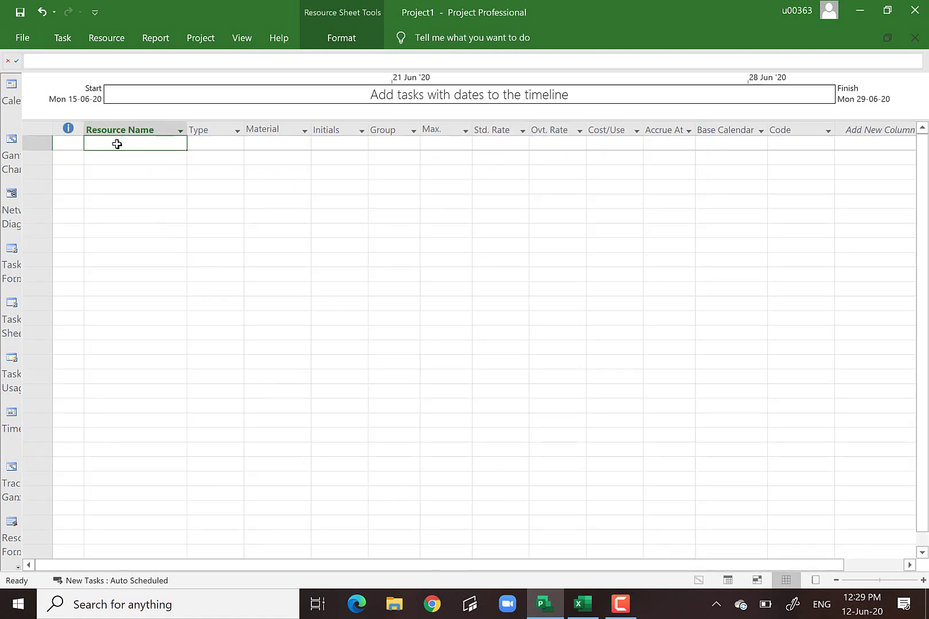
text(WORKER)
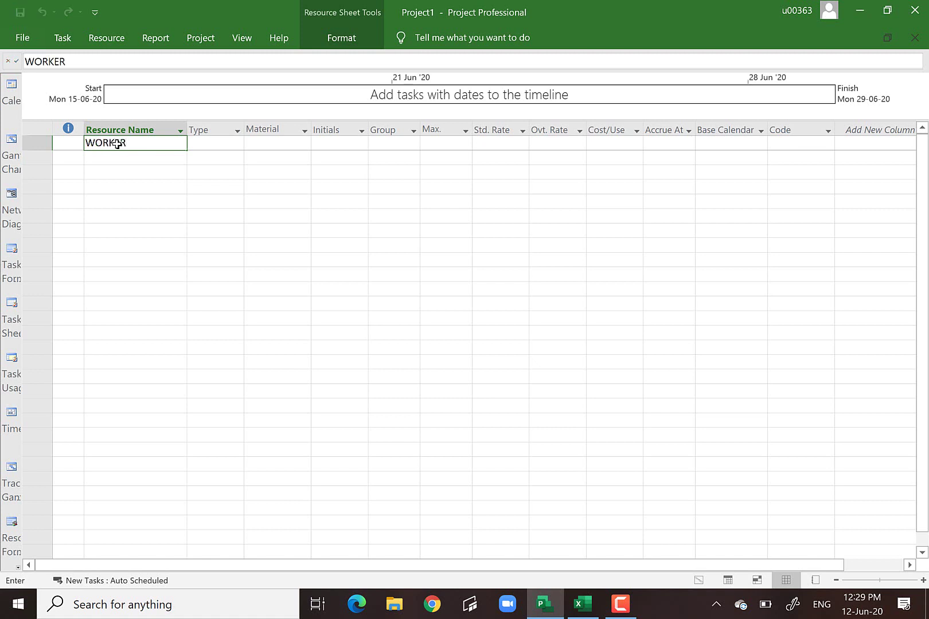
key(Return)
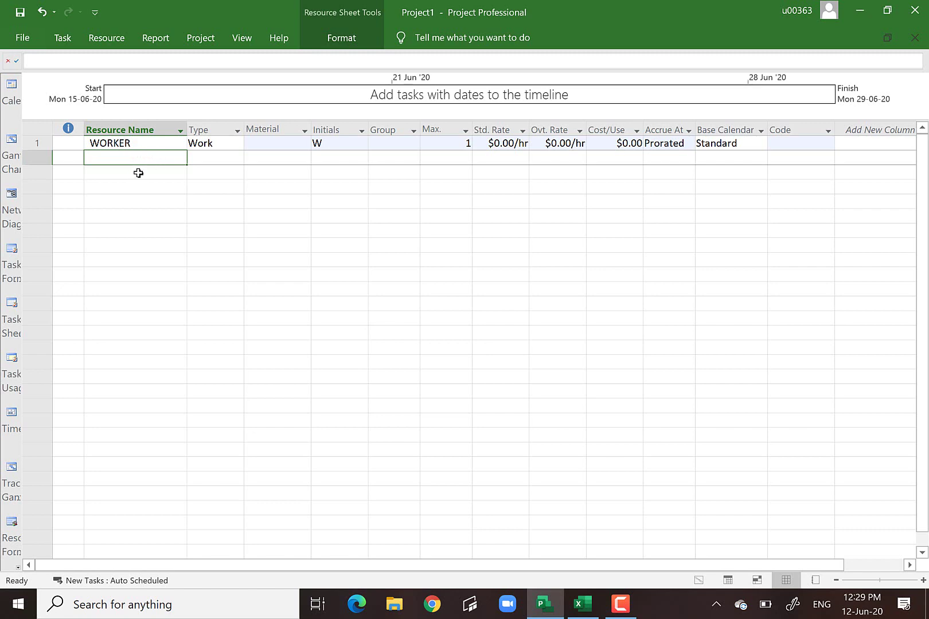
click(133, 172)
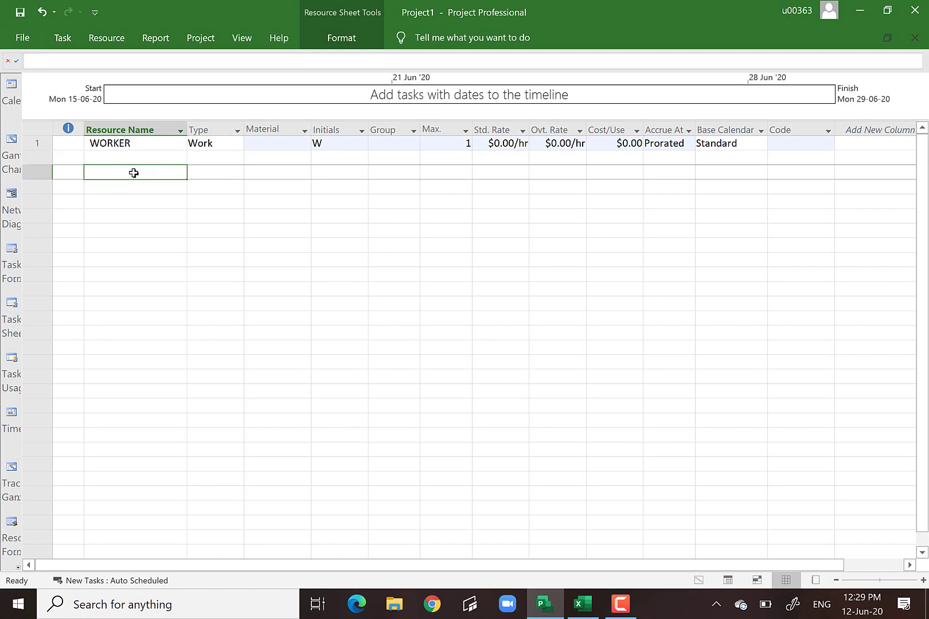
text(DUMPER)
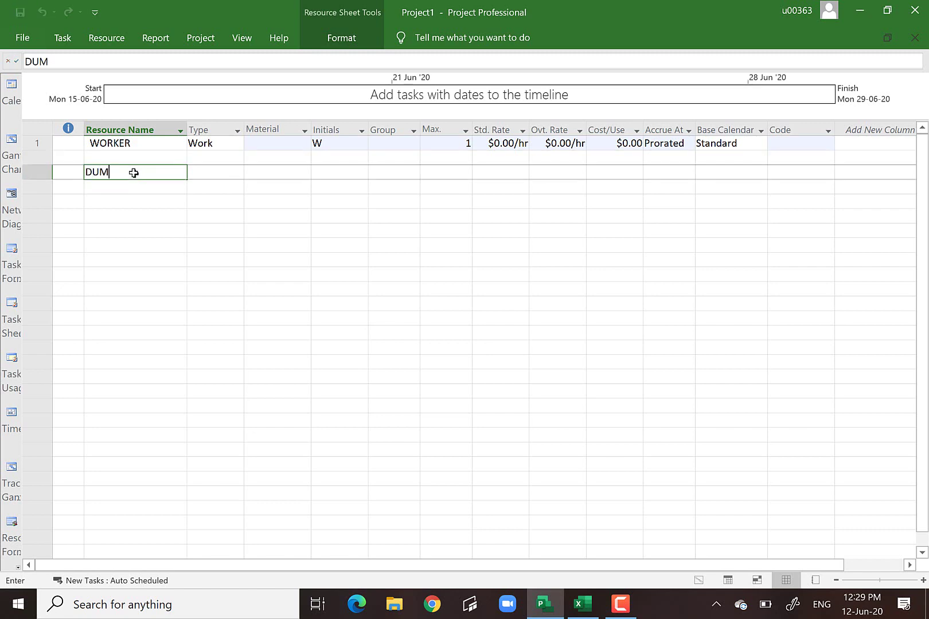
Add a resource named FORMWORK in row 5 and set its type to Material
click(135, 205)
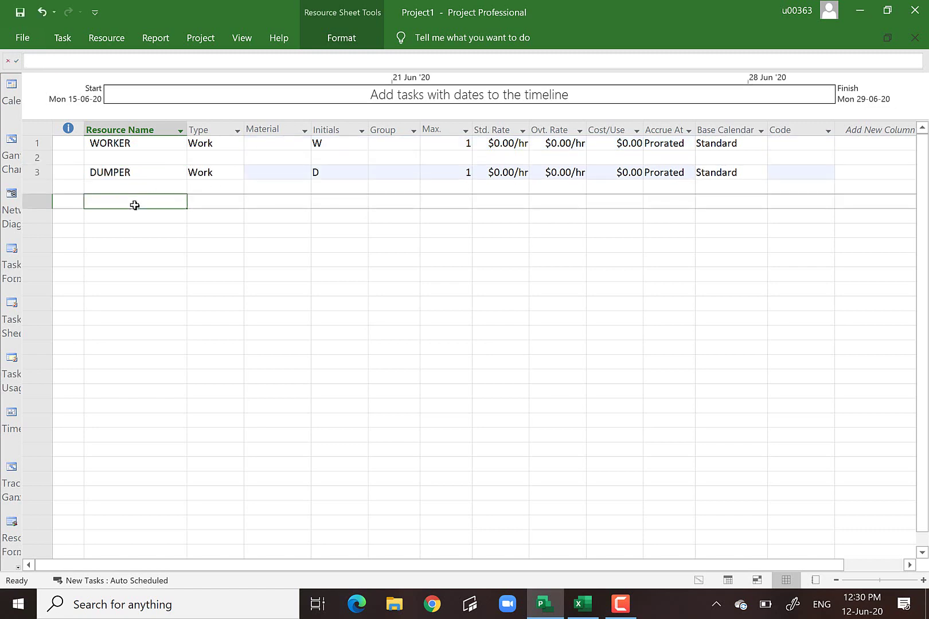
text(FORMWOR)
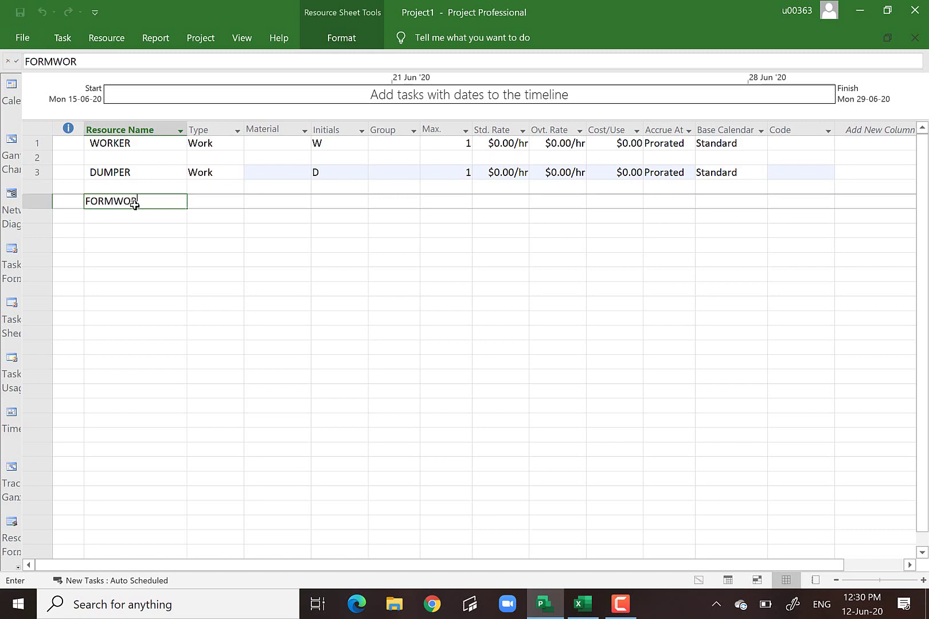
text(K)
click(214, 203)
click(238, 204)
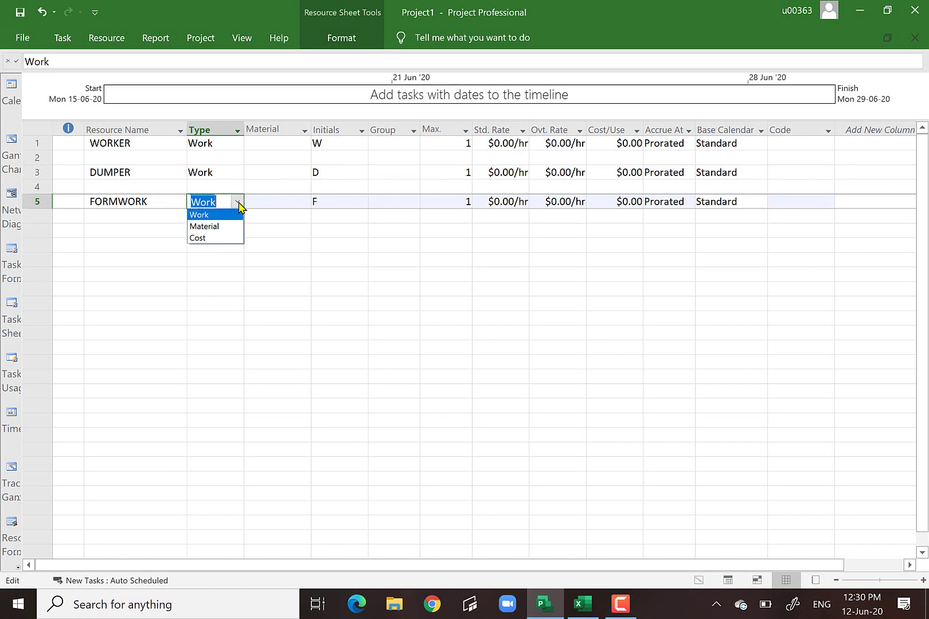
click(215, 230)
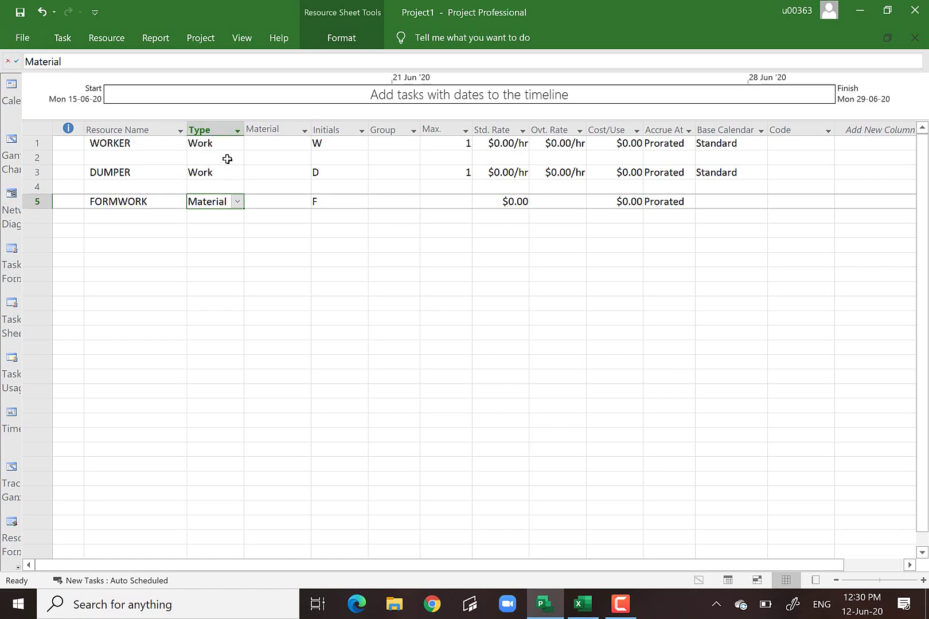
Raise the maximum units of the WORKER resource to 3
click(465, 143)
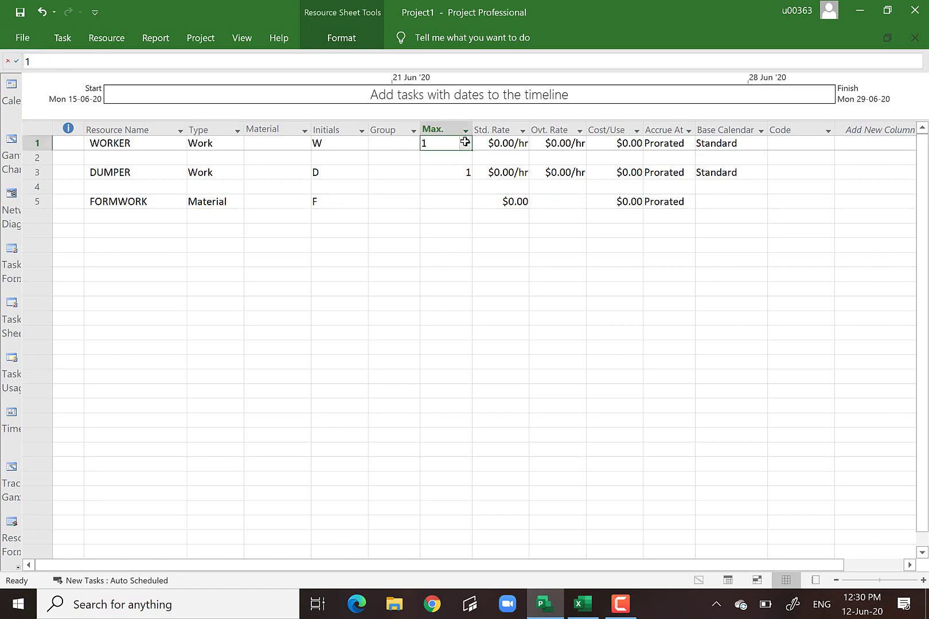
click(464, 142)
click(467, 140)
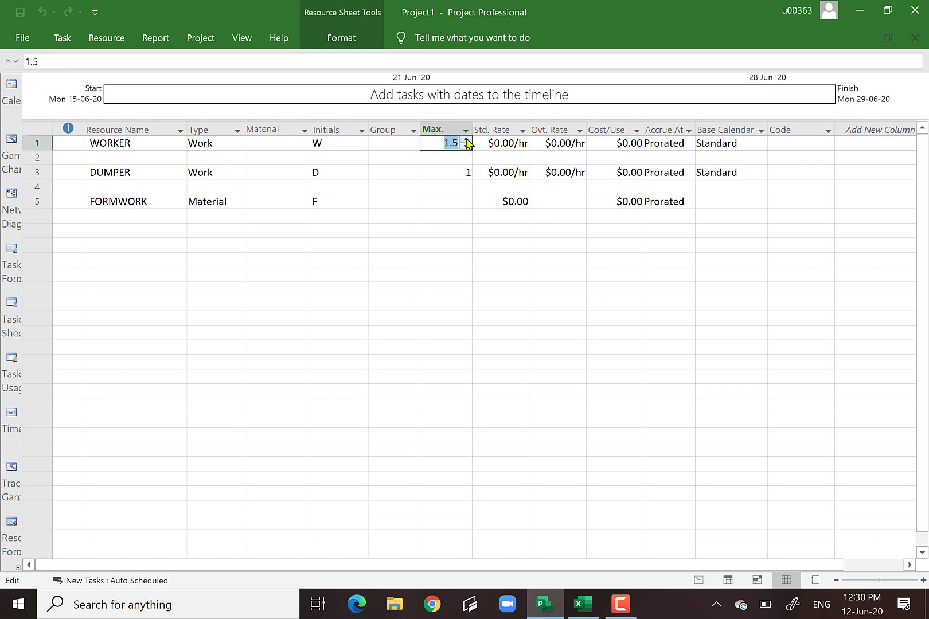
click(466, 140)
click(467, 141)
click(467, 140)
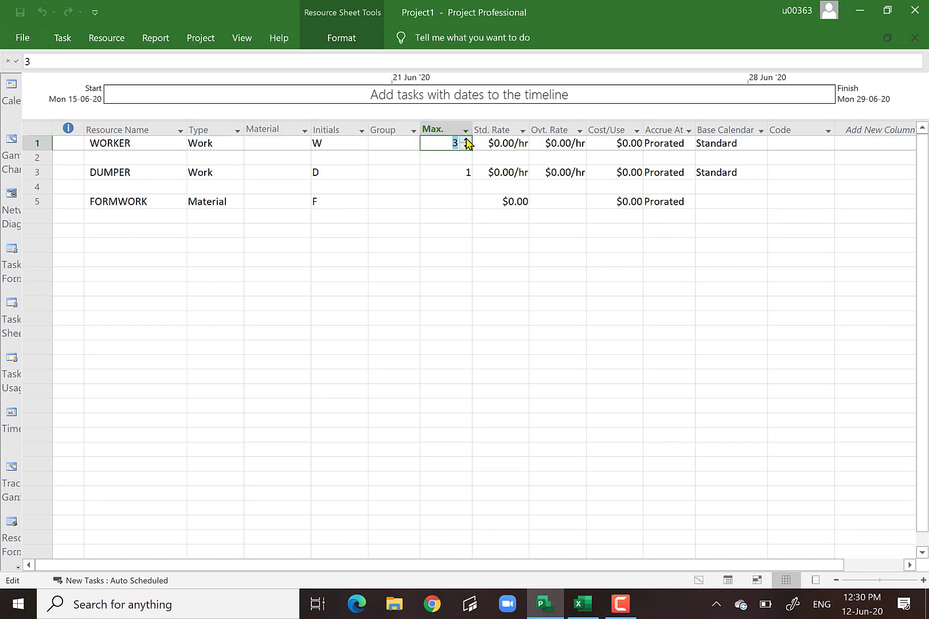
click(454, 274)
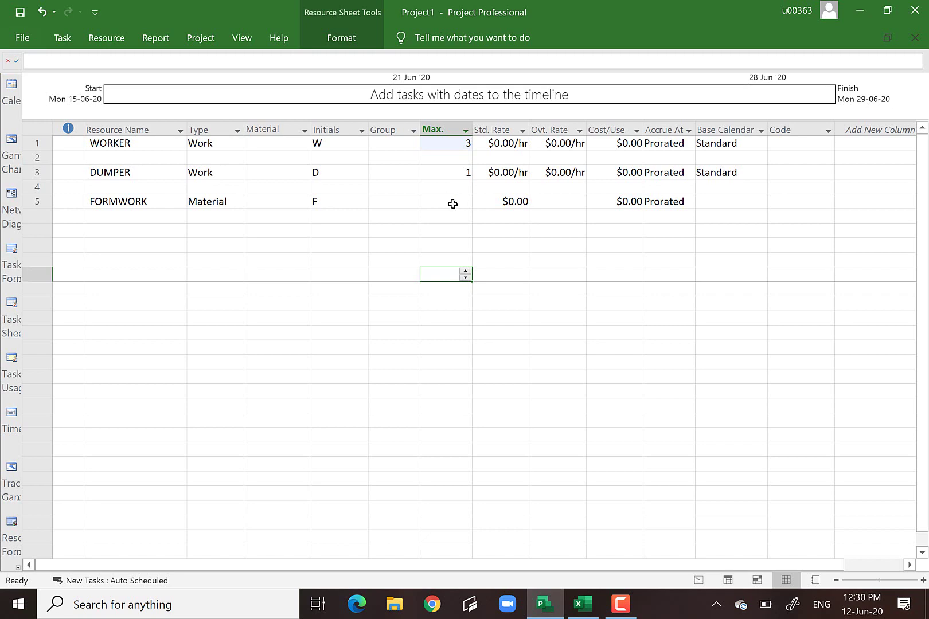
click(453, 203)
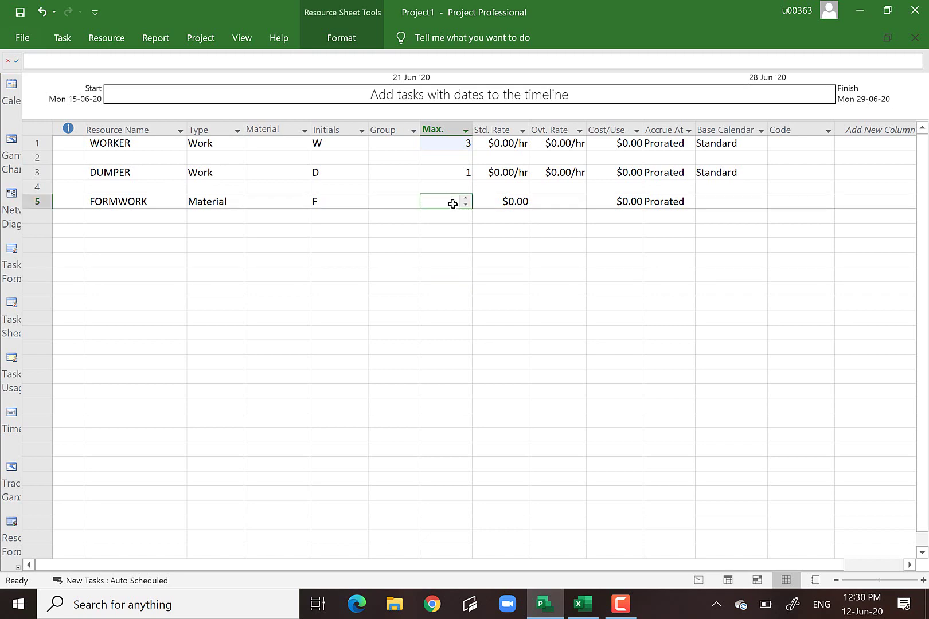
Add a resource named TRAVELLING in row 7 and set its type to Cost
click(152, 233)
text(TRA)
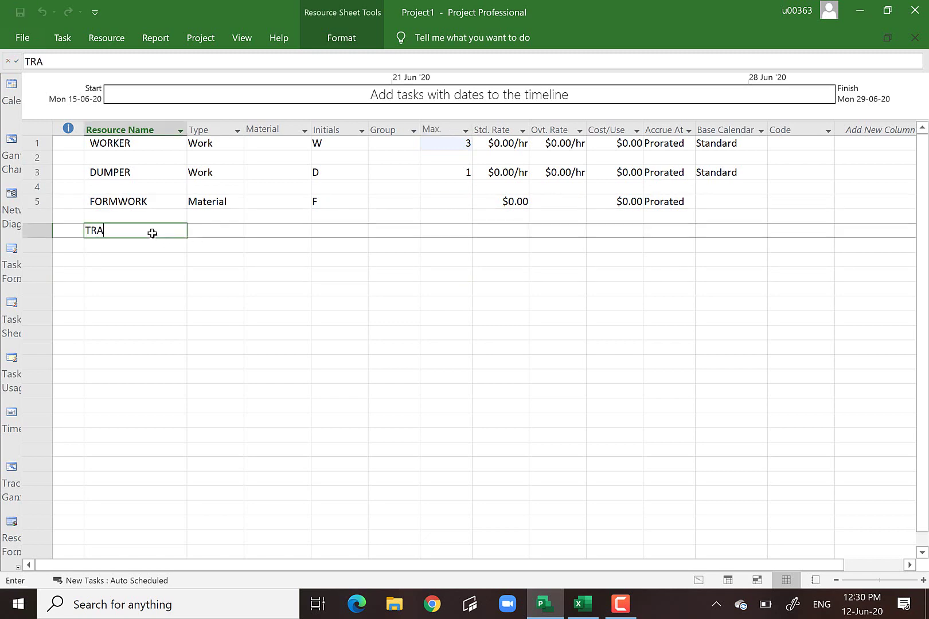
text(VELLING)
key(Return)
click(227, 234)
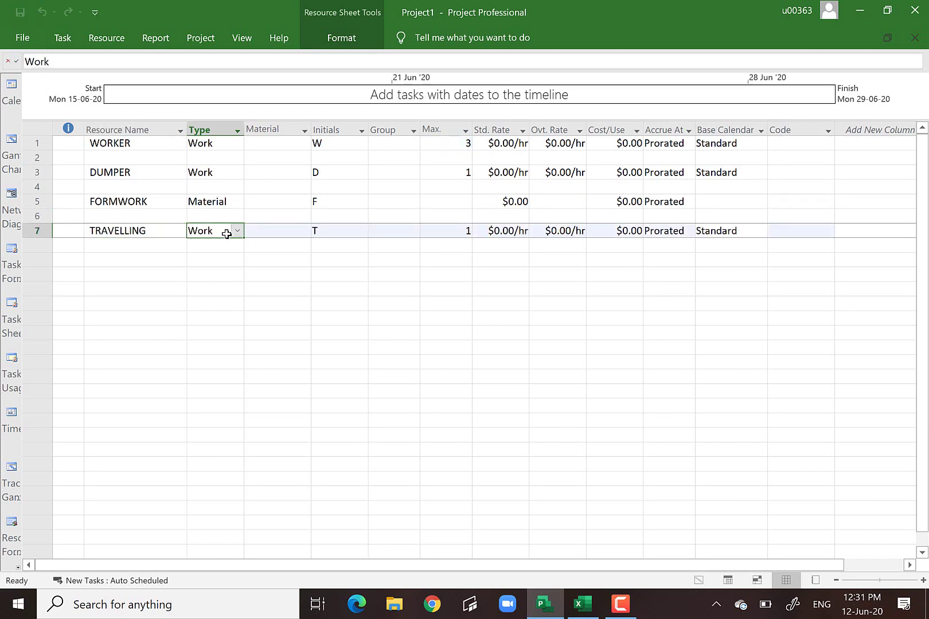
click(236, 231)
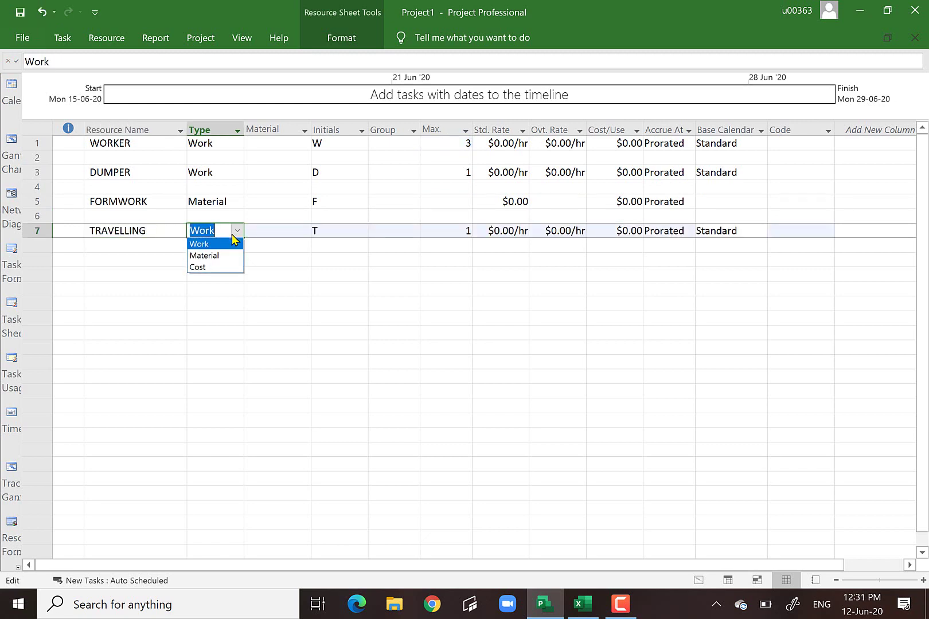
click(216, 269)
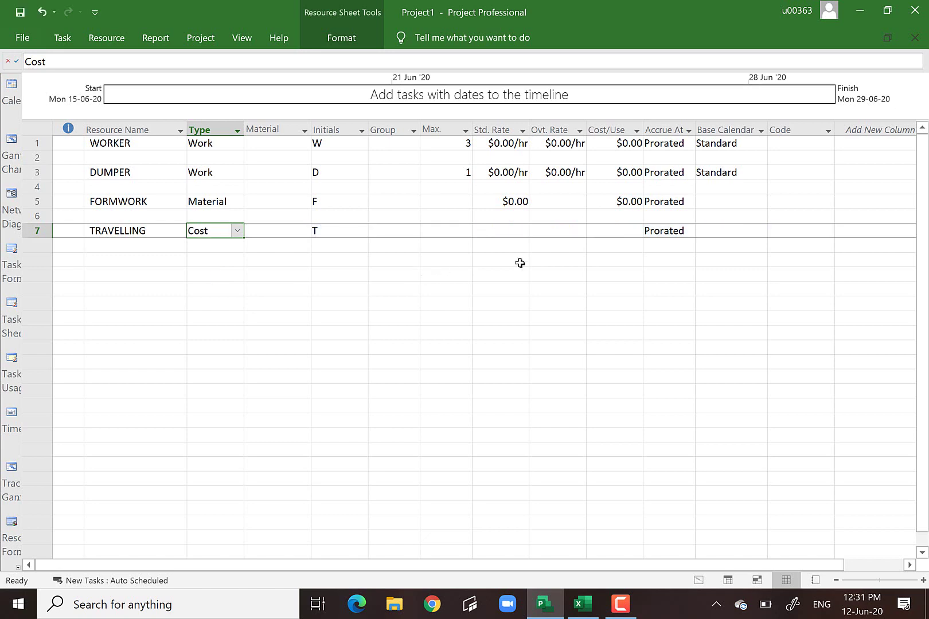
click(504, 236)
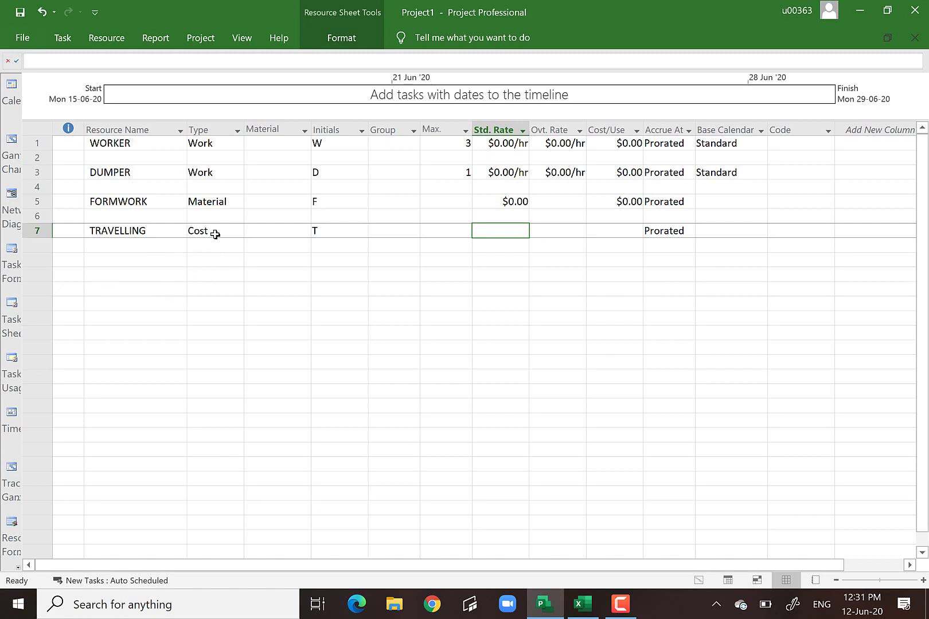
Return to the Gantt Chart view and check which resources can be chosen for task A, leaving the list without a selection
click(10, 143)
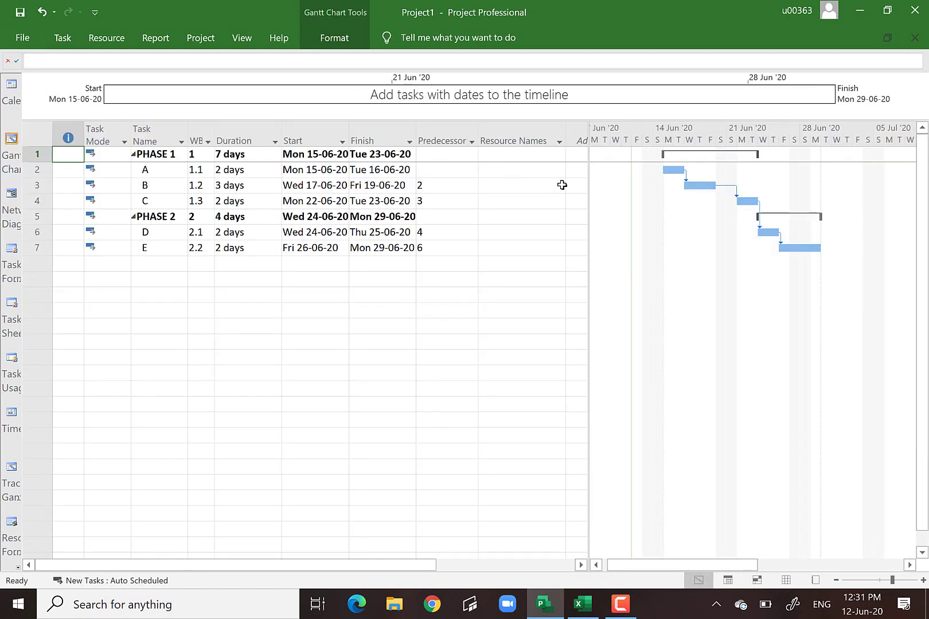
click(556, 171)
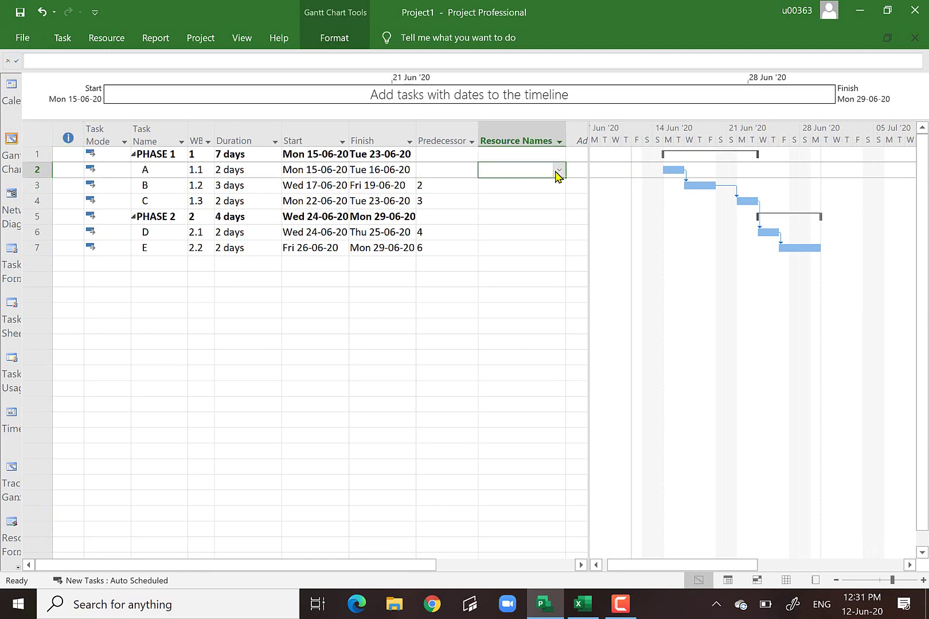
click(559, 171)
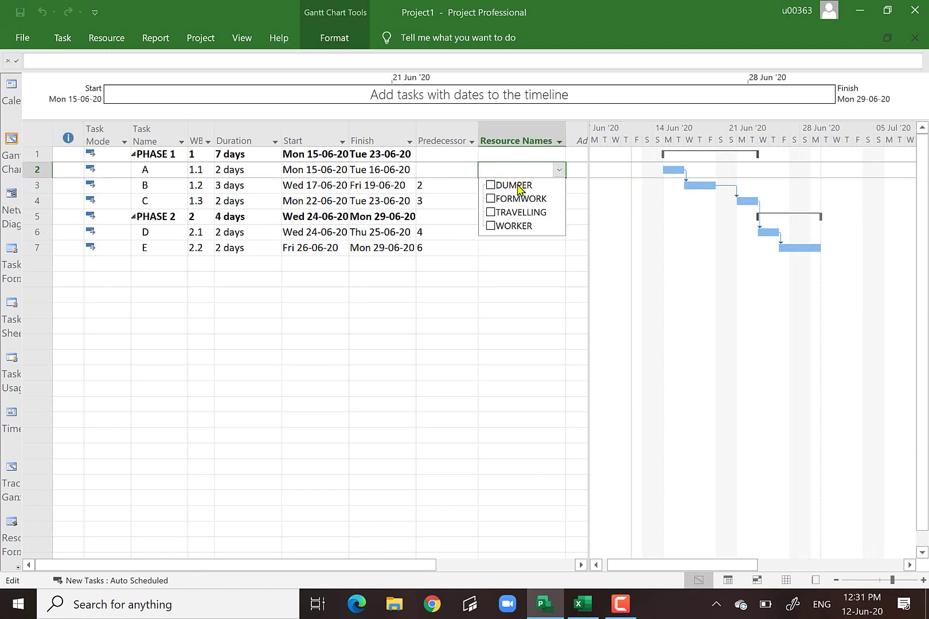
click(504, 266)
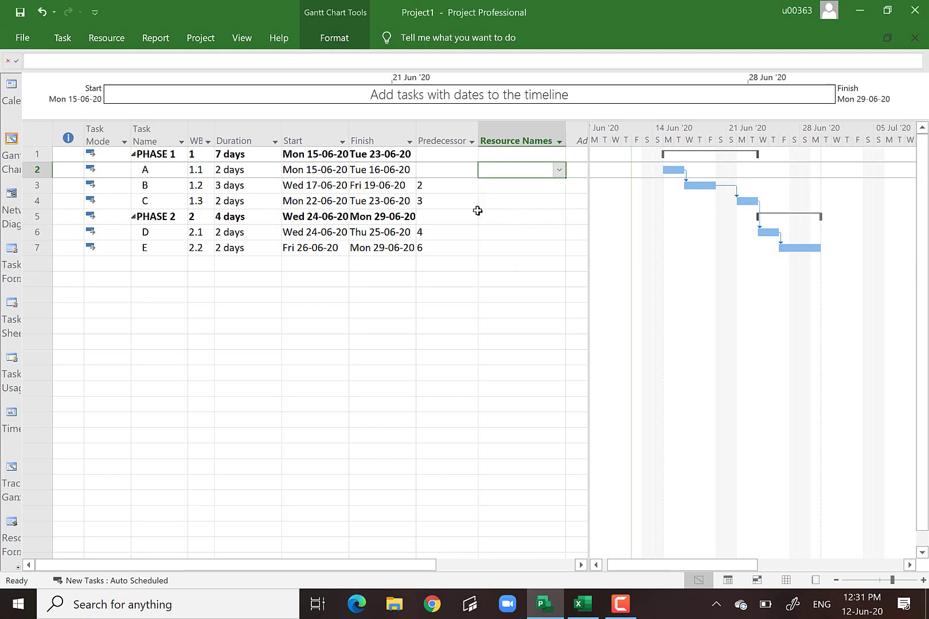
click(559, 170)
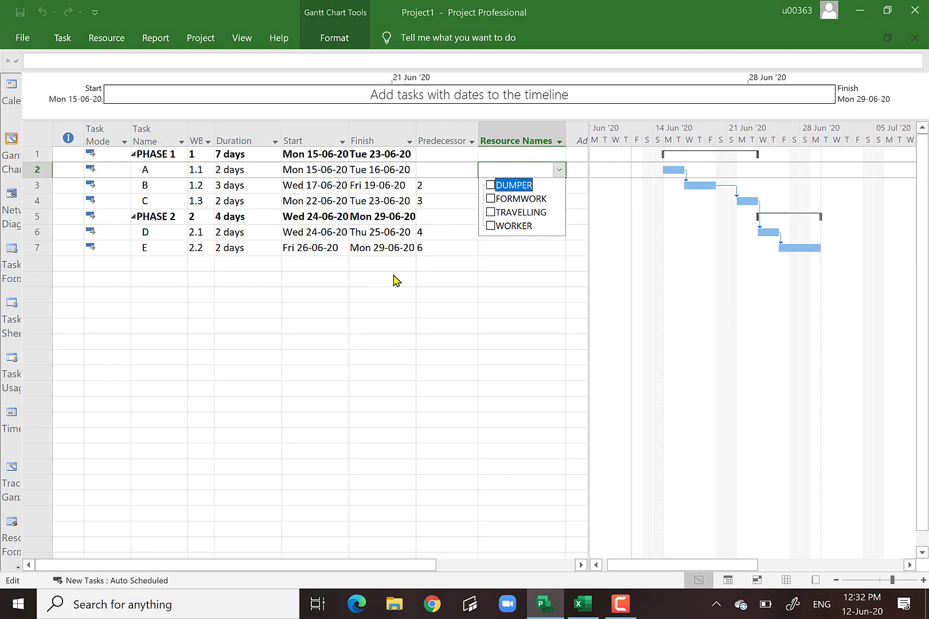
key(Escape)
Assign the WORKER resource to task A through the Assign Resources dialog
click(33, 170)
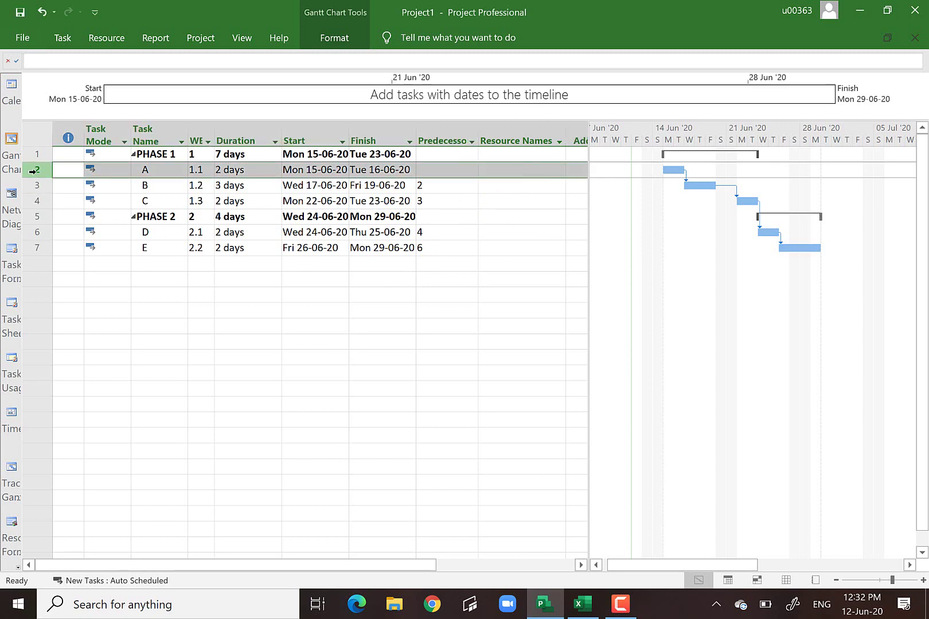
click(105, 38)
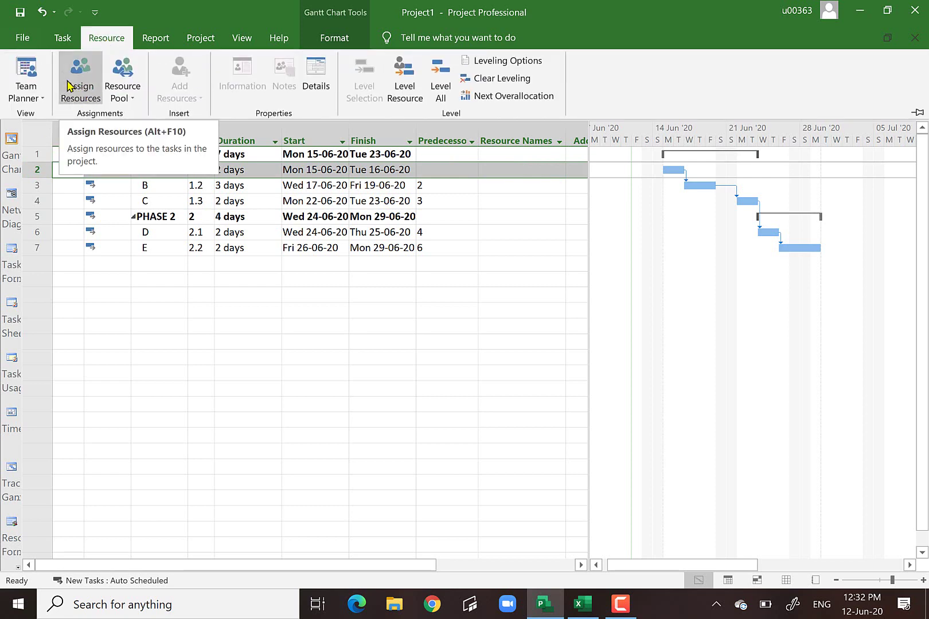
click(83, 81)
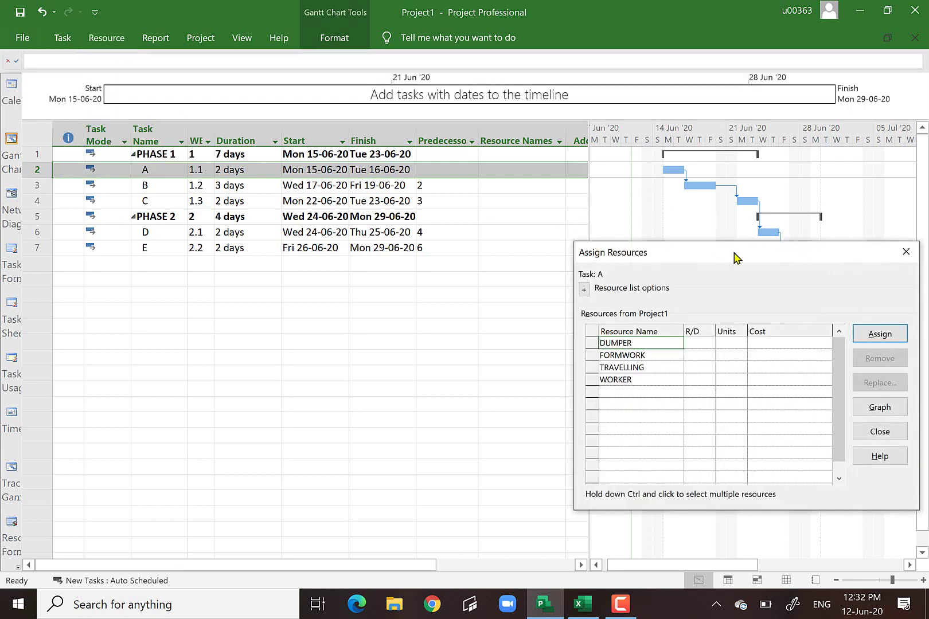
drag(736, 258, 385, 286)
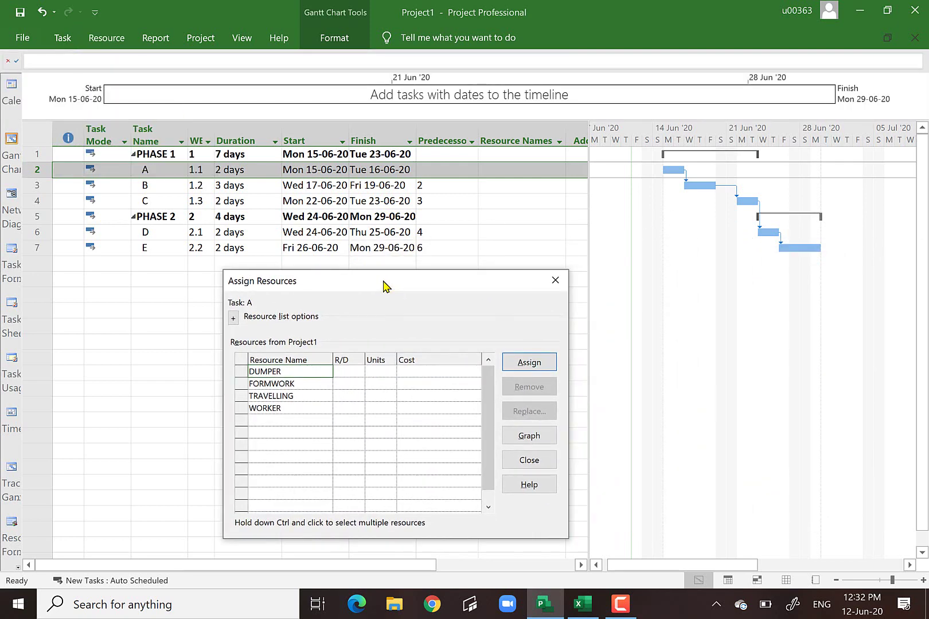
click(273, 408)
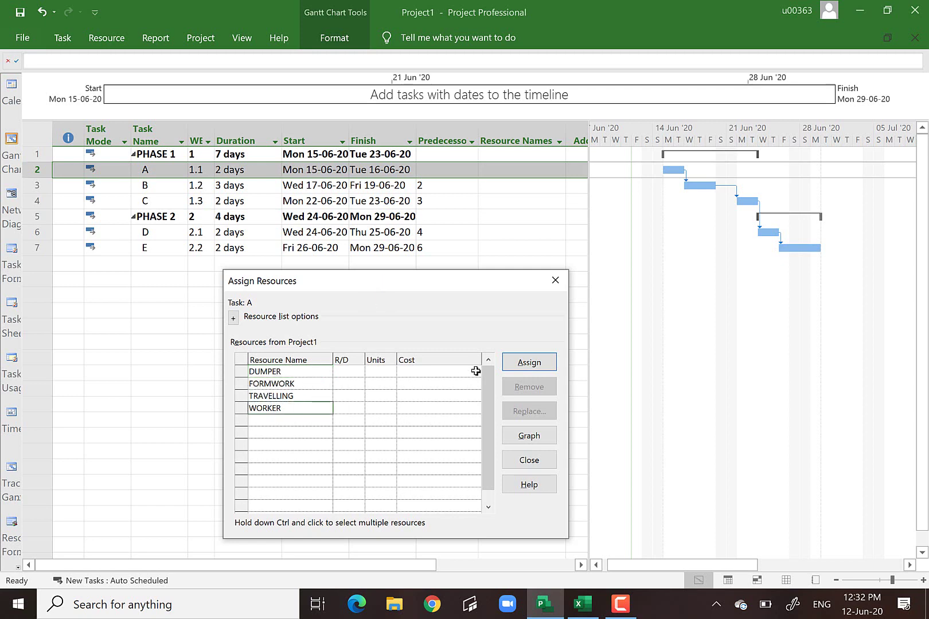
click(530, 370)
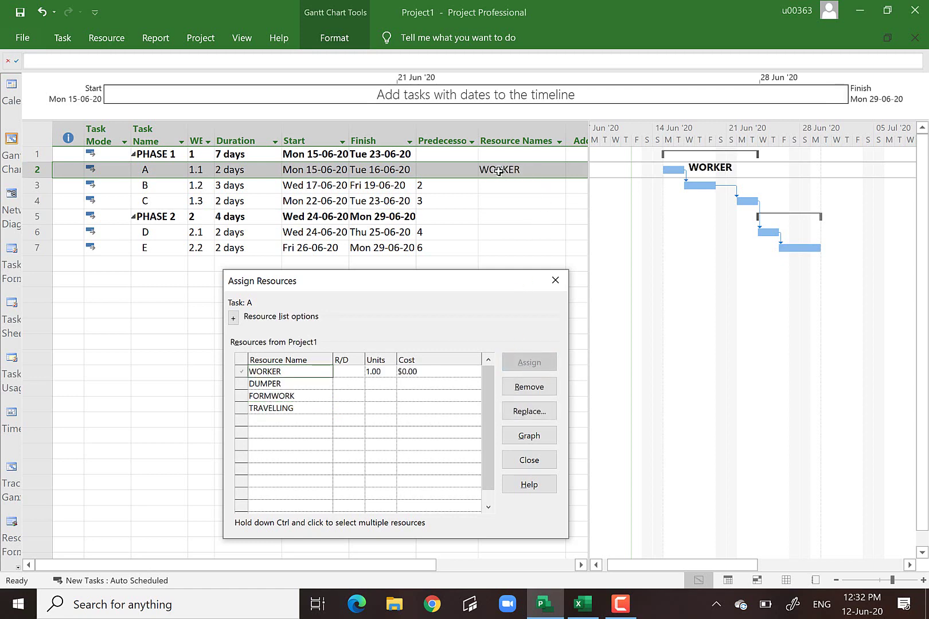
Set the WORKER units assigned to task A to 2 and close the Assign Resources dialog
click(370, 373)
text(2)
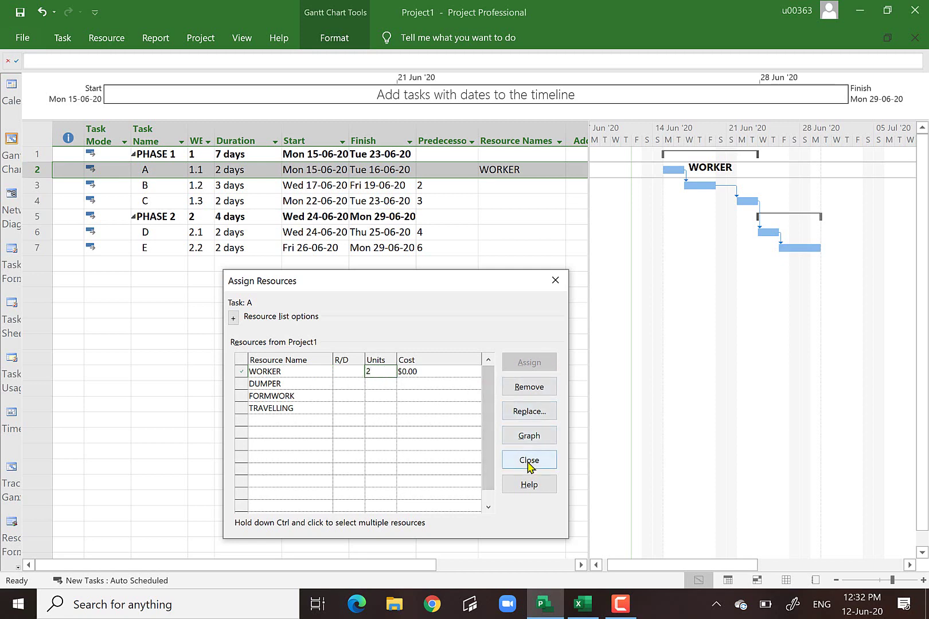
key(Return)
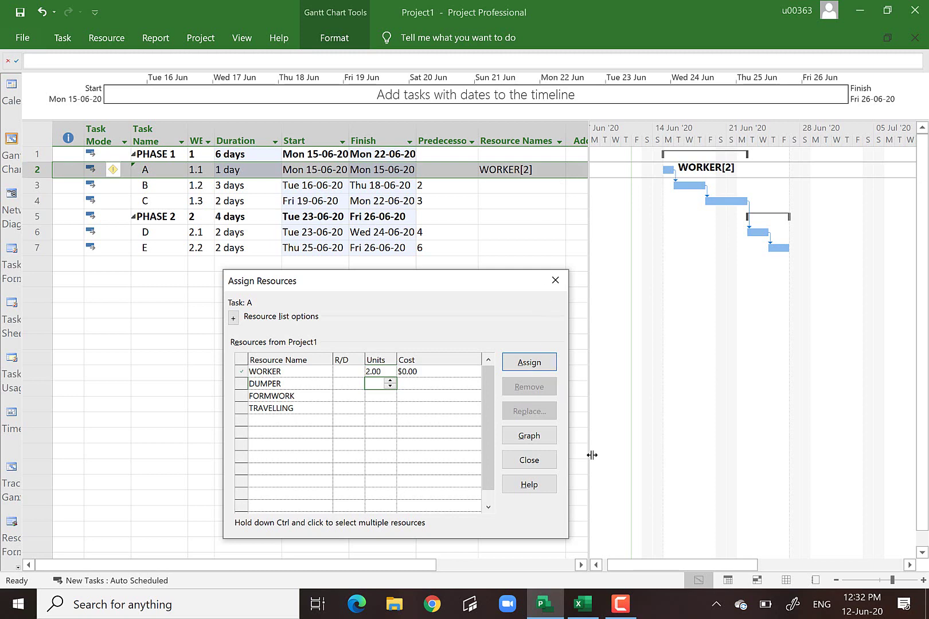
click(525, 461)
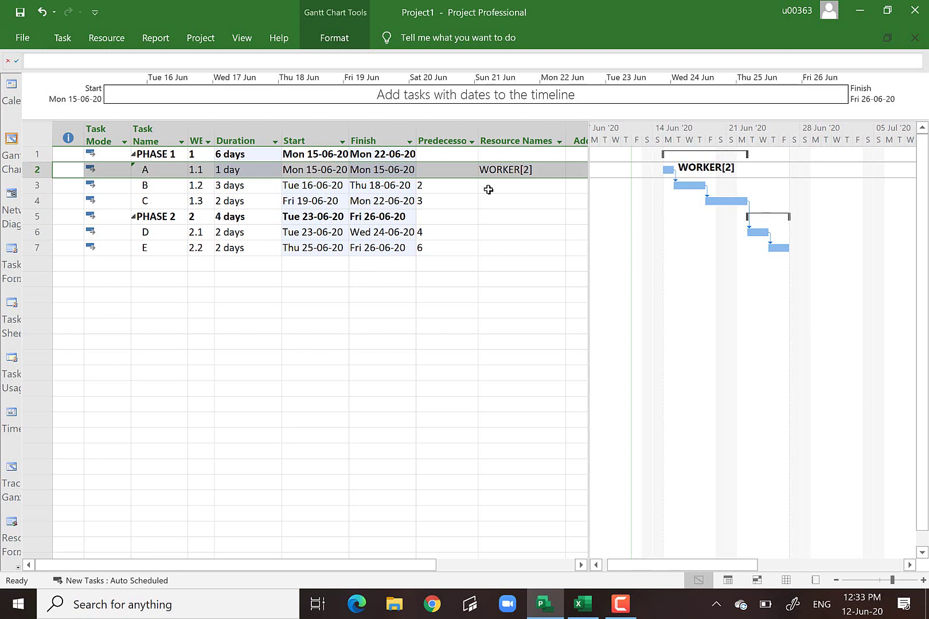
Assign the FORMWORK resource to task E through the Assign Resources dialog, and narrow the table so it ends at the Resource Names column
click(36, 251)
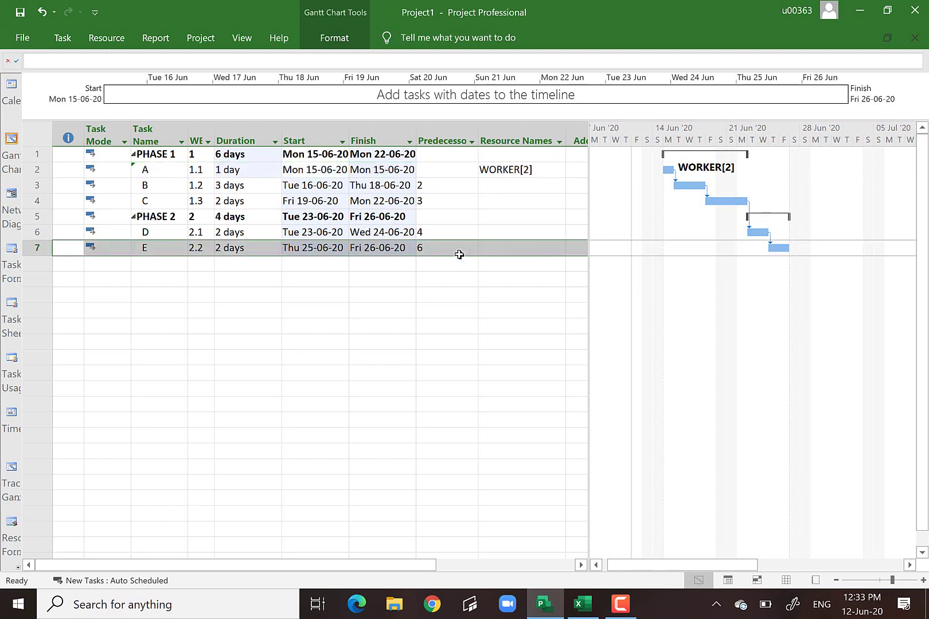
click(104, 39)
click(68, 89)
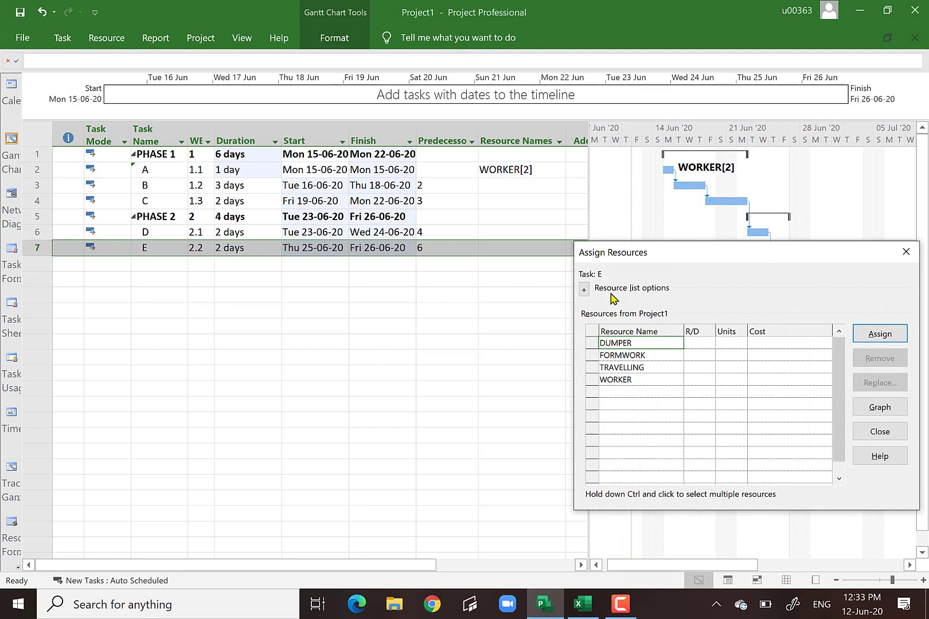
click(625, 355)
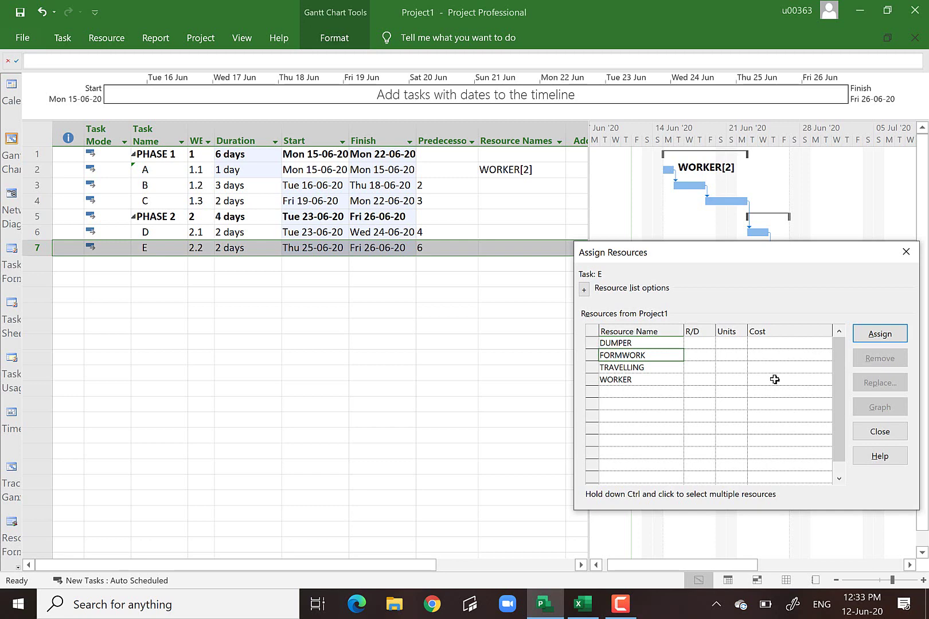
click(865, 338)
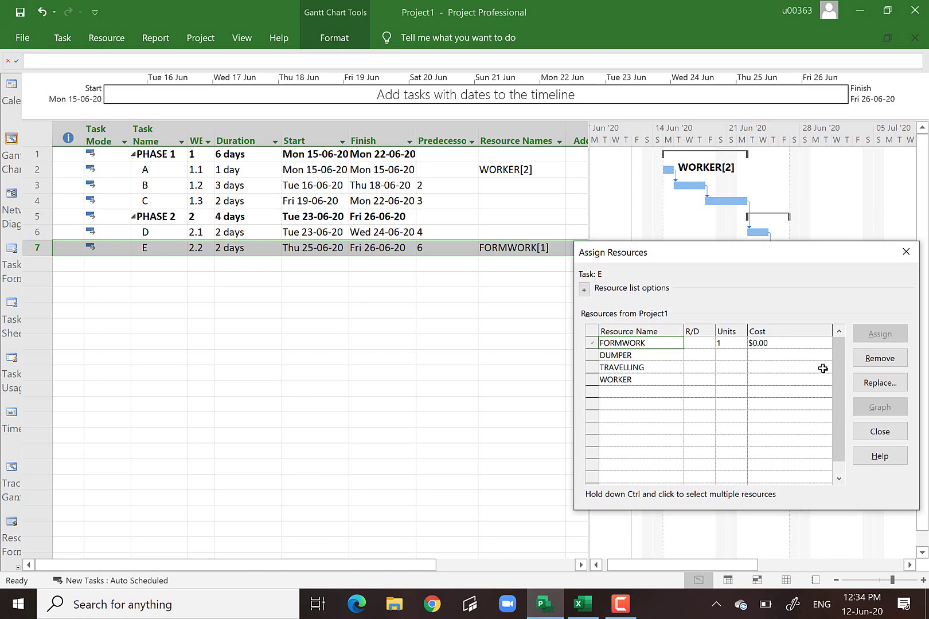
click(880, 431)
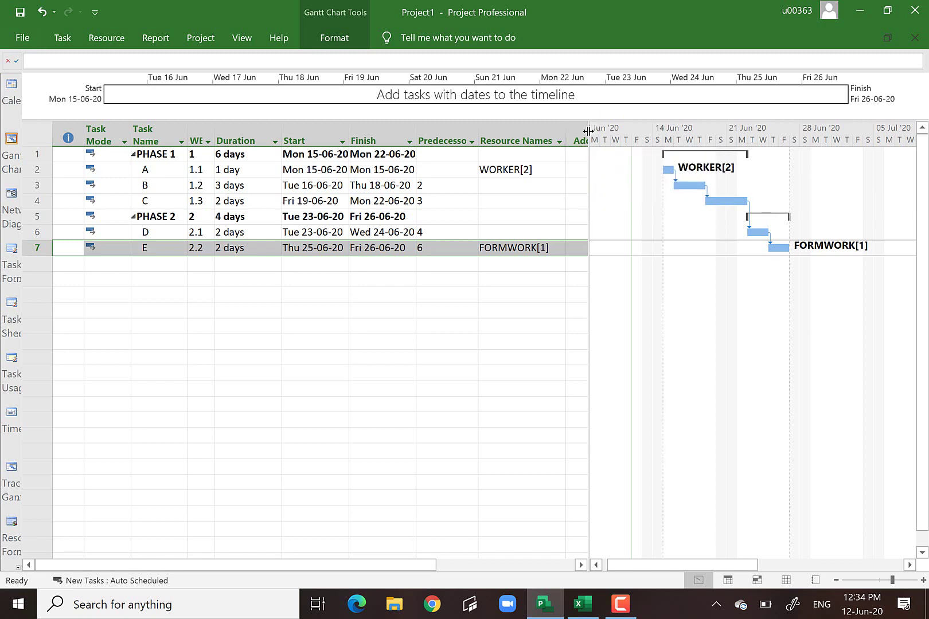
drag(588, 130, 565, 134)
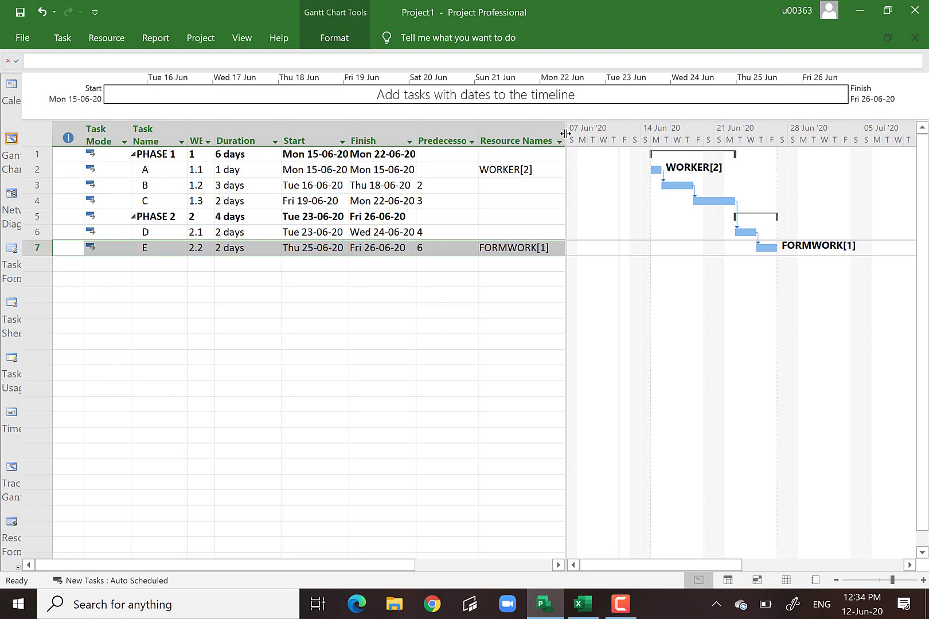
Split the view to show the details pane with the Task Form, and display the details of tasks D and A
click(270, 121)
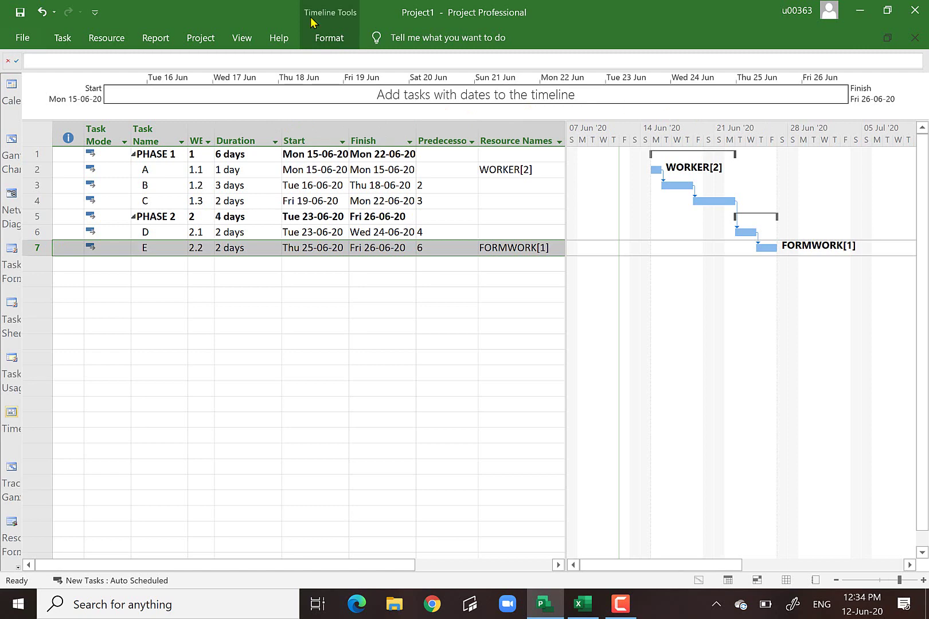
click(330, 39)
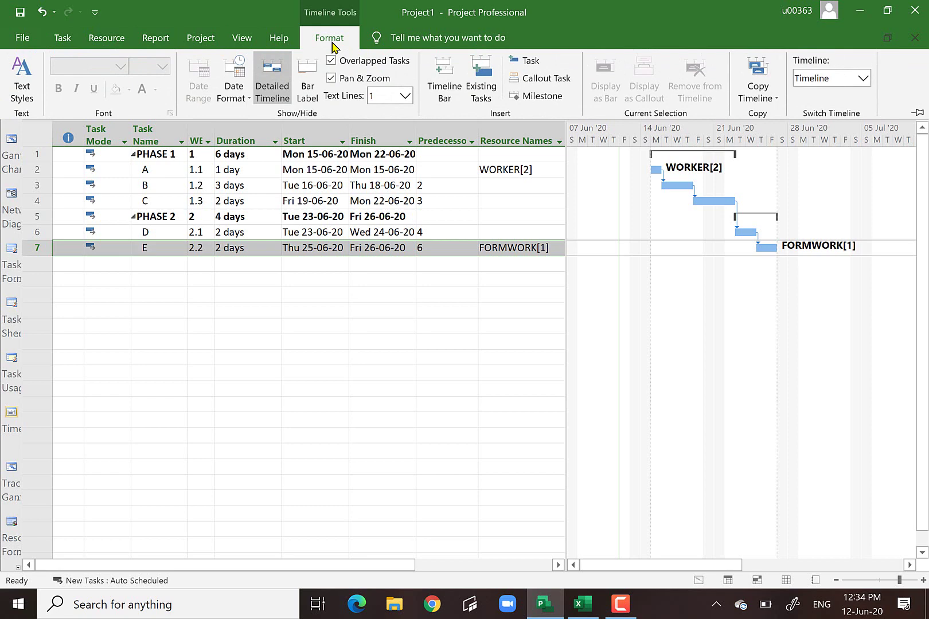
click(235, 39)
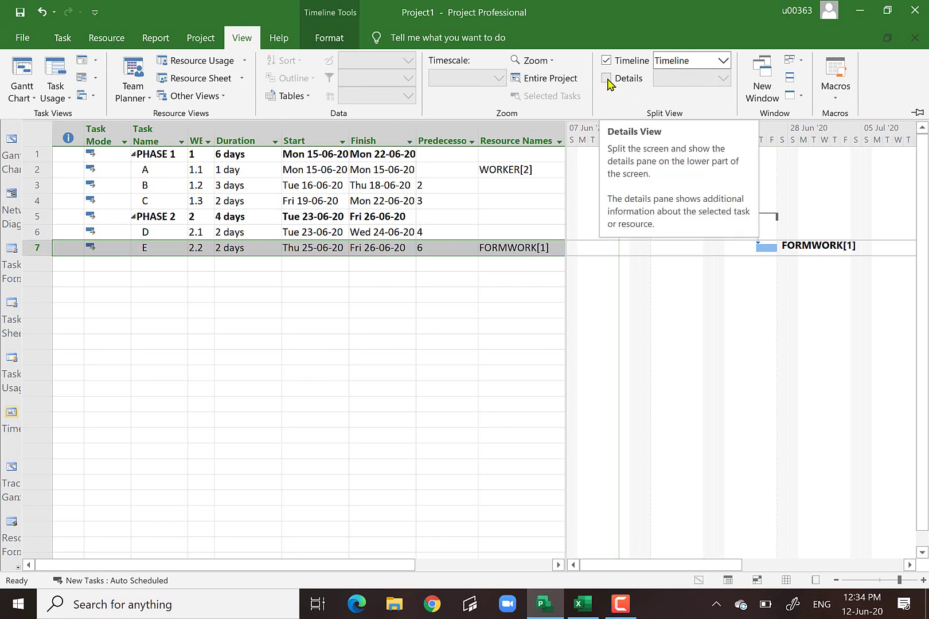
click(607, 79)
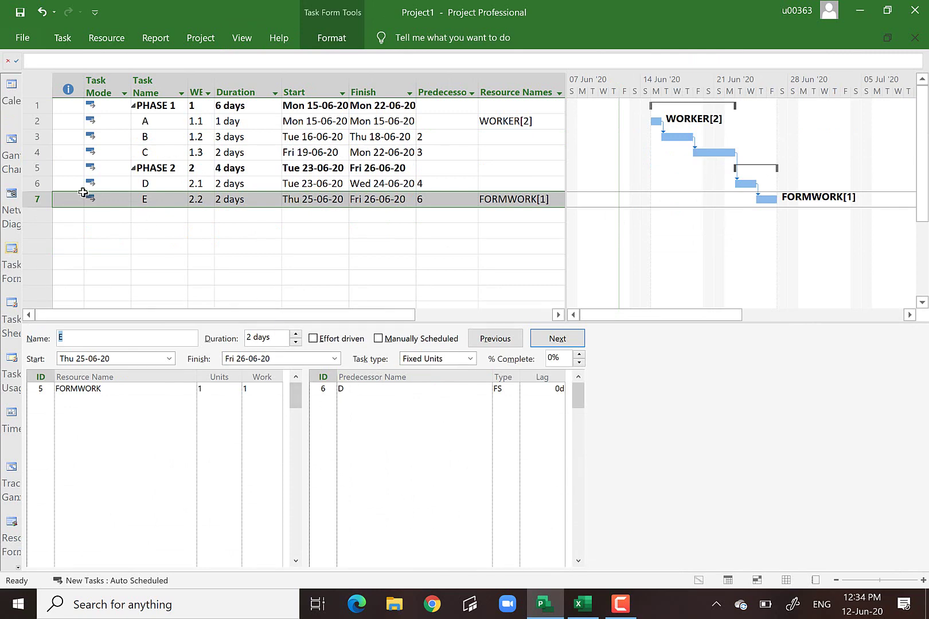
click(75, 185)
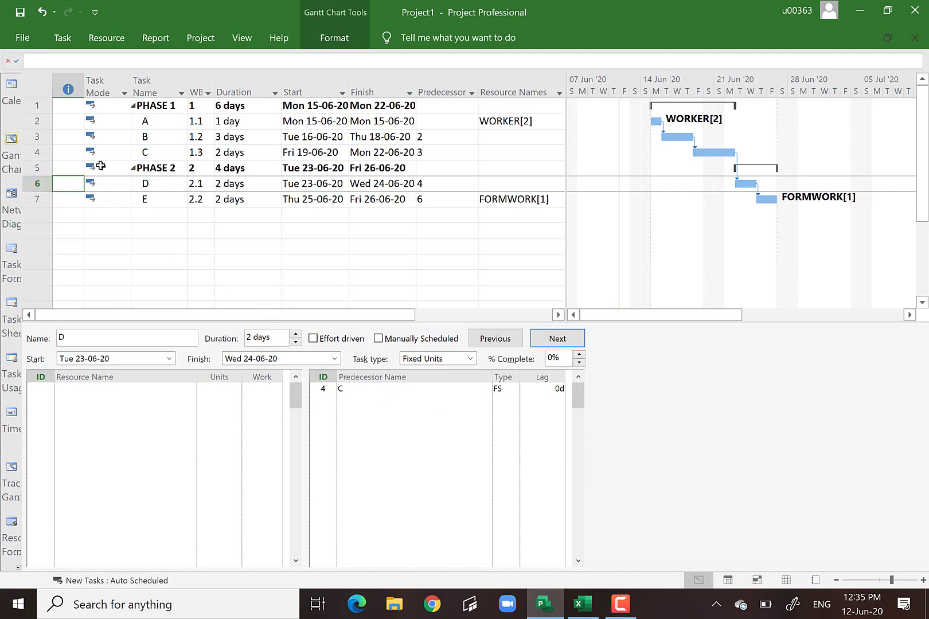
click(38, 120)
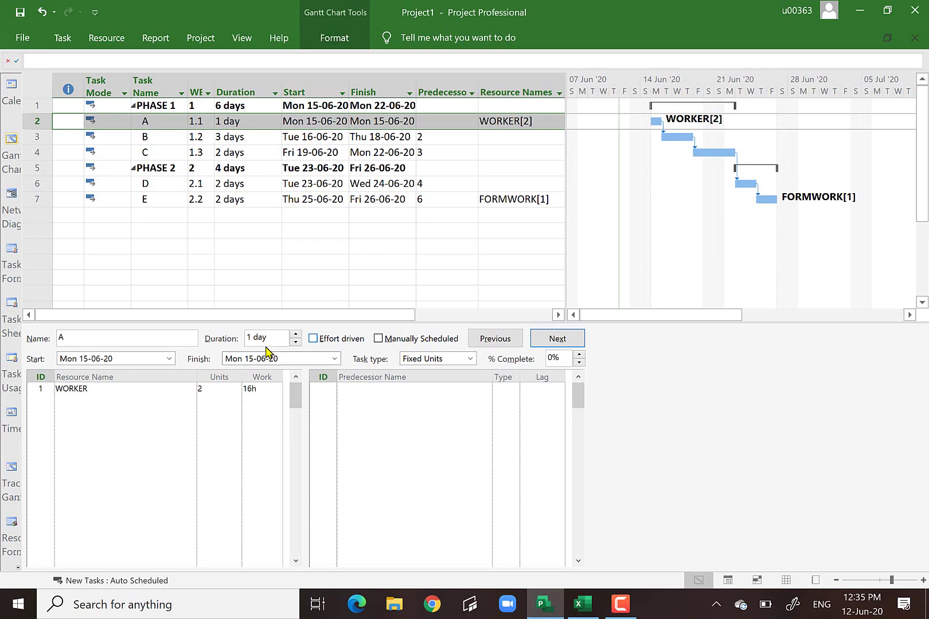
Switch task A's form to Resources & Successors and on to Predecessors & Successors
click(678, 380)
right_click(677, 380)
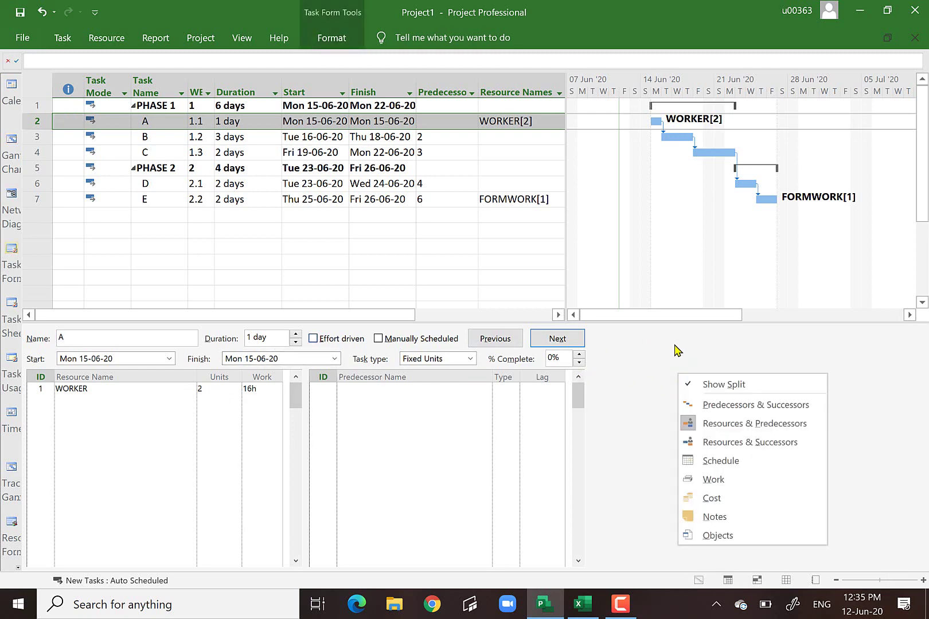
click(722, 444)
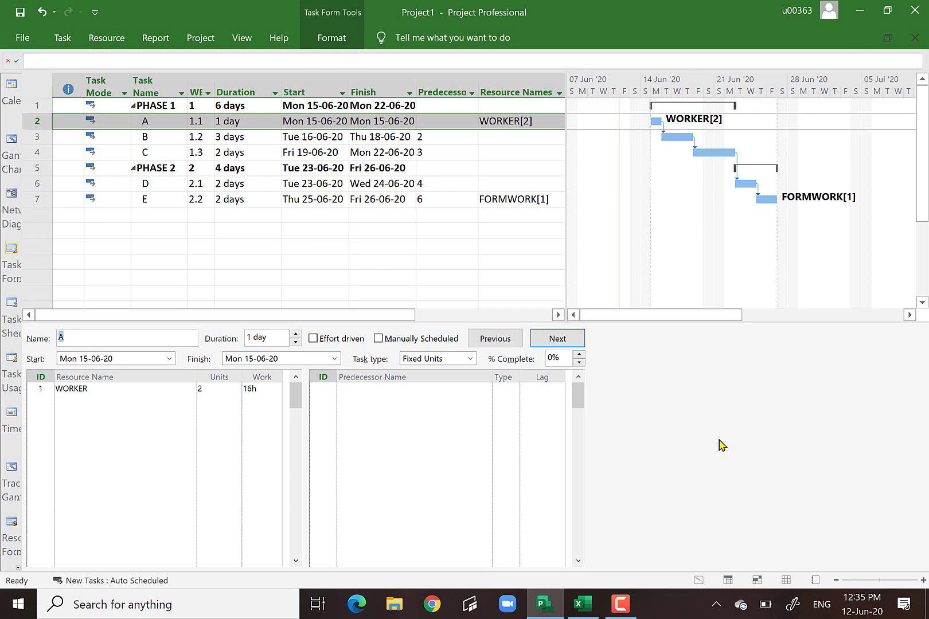
right_click(715, 408)
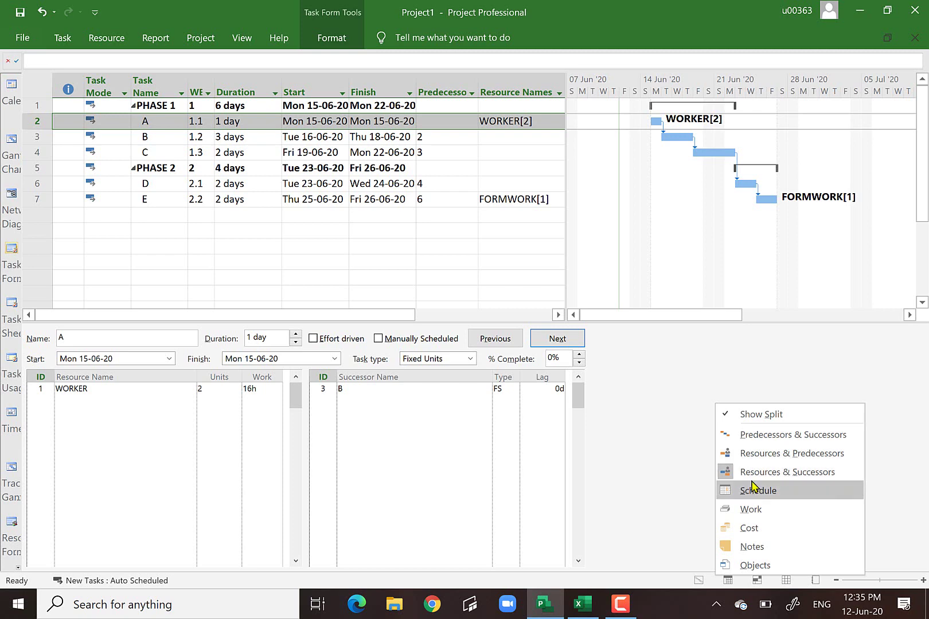
click(746, 435)
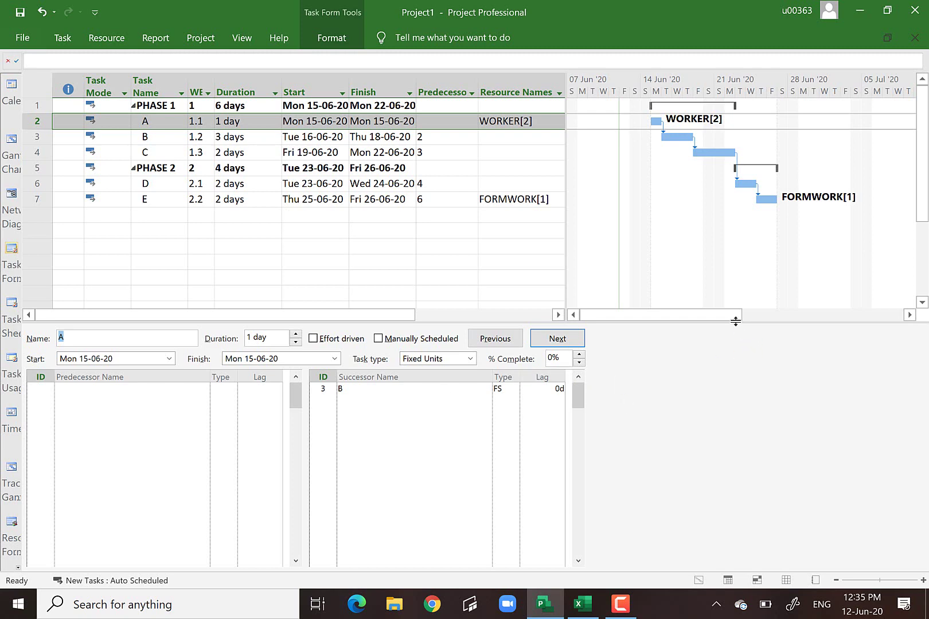
Enlarge the details pane, display the Gantt Chart in it, and collapse the split to a single full-height chart
drag(734, 321, 717, 235)
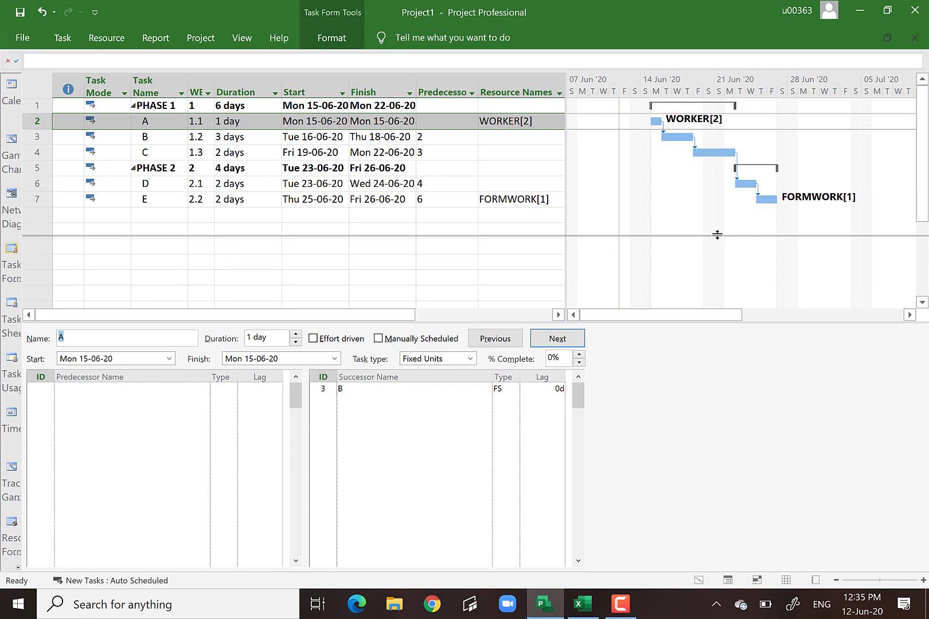
drag(717, 235, 717, 235)
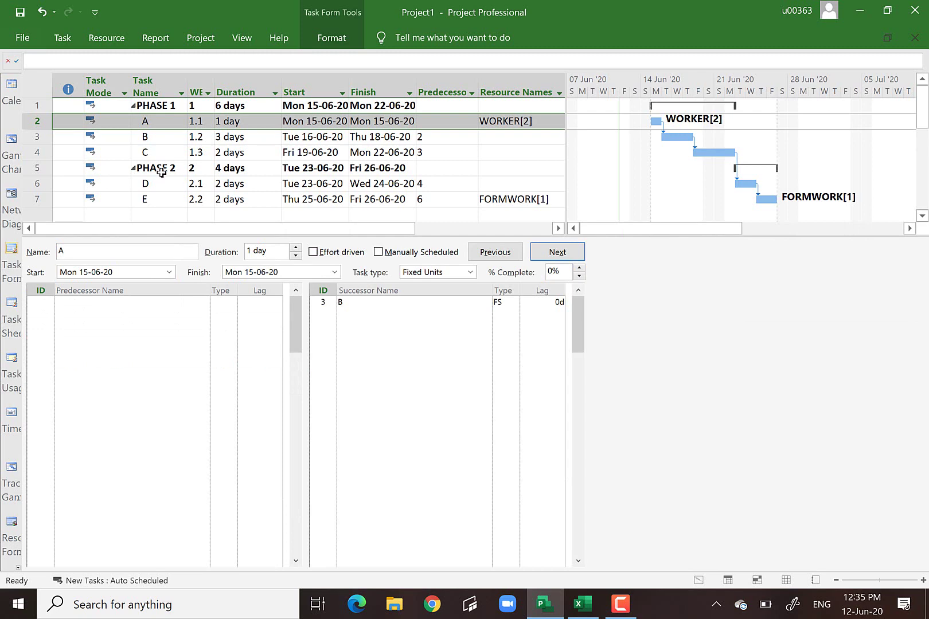
click(15, 142)
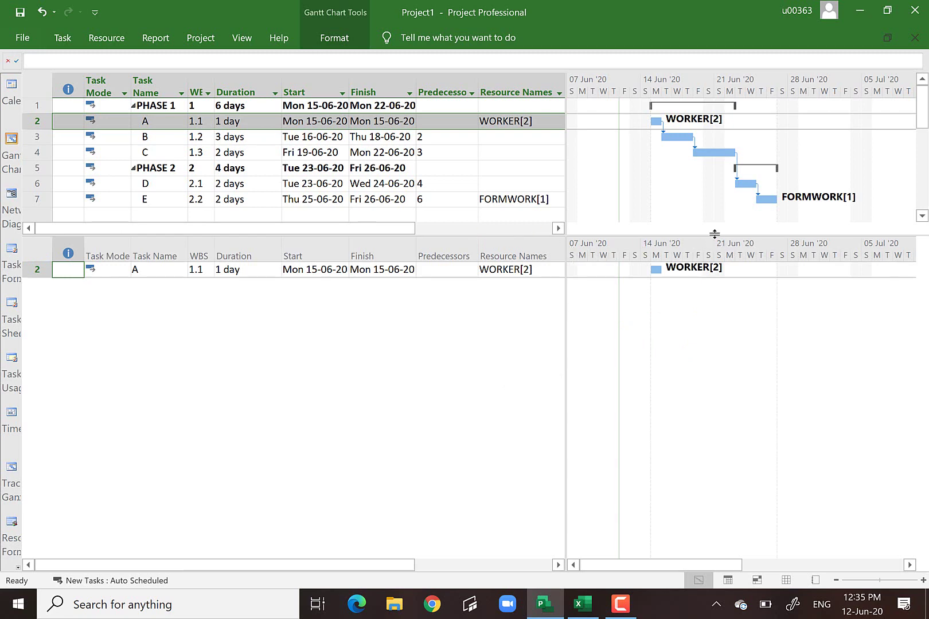
drag(714, 234, 718, 572)
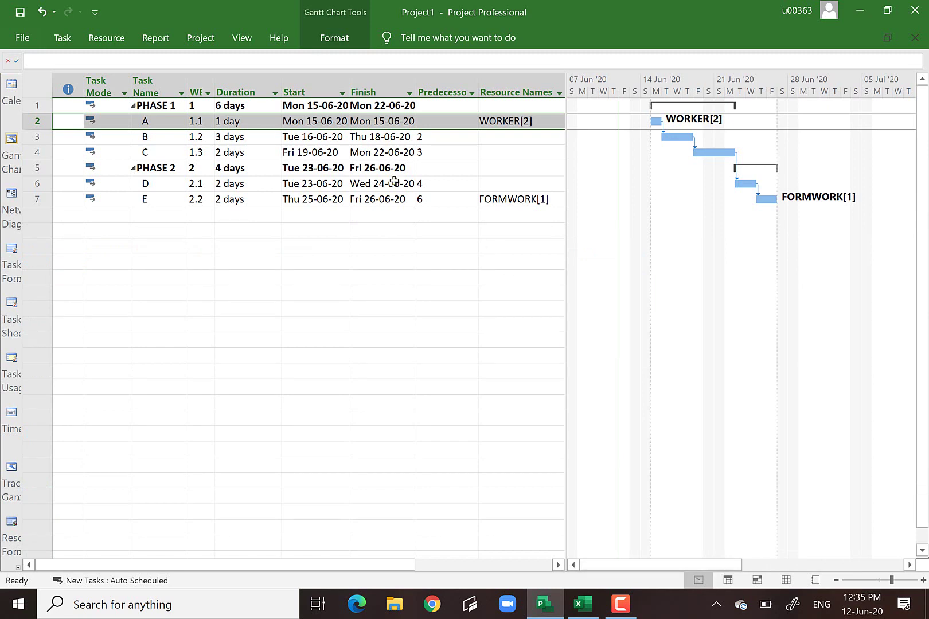
Show the Task Form details pane below the Gantt chart again and hide it through the Details option
click(240, 40)
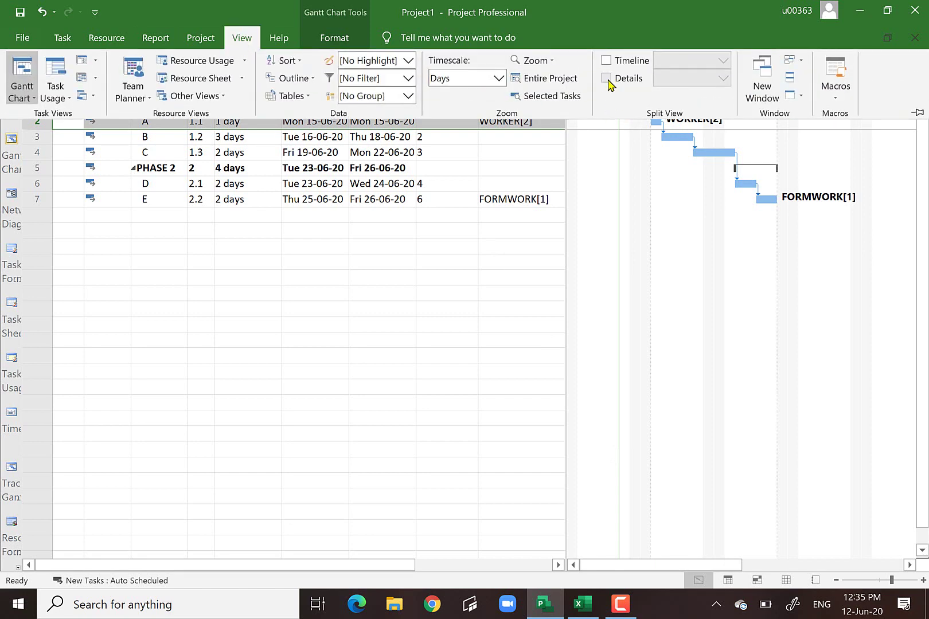
click(612, 78)
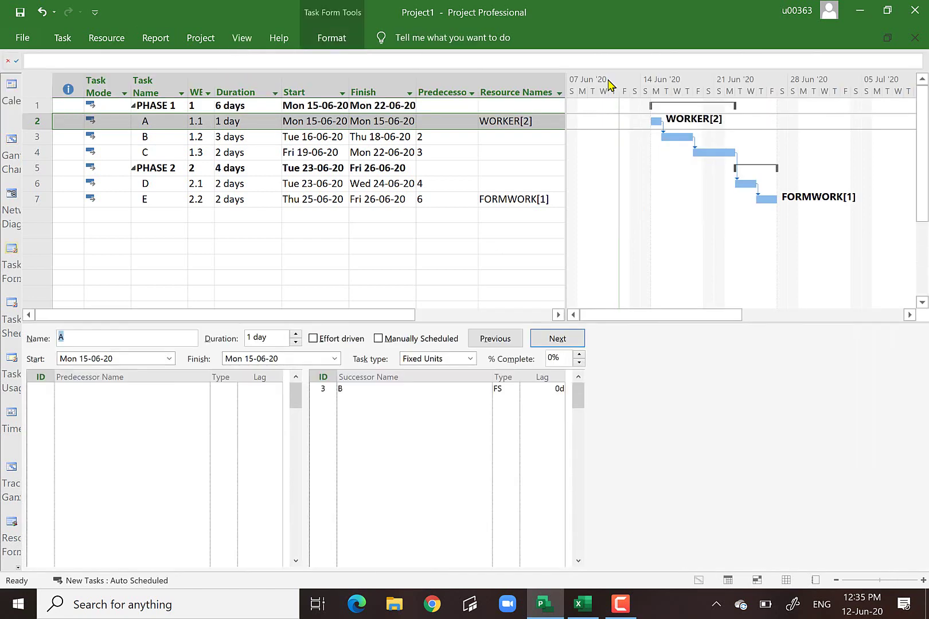
click(241, 46)
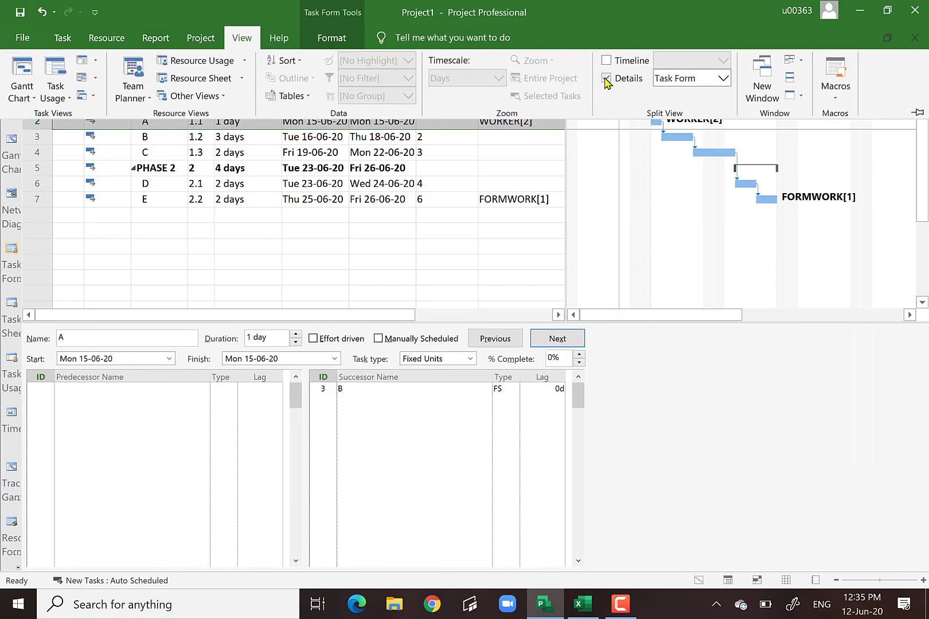
click(606, 78)
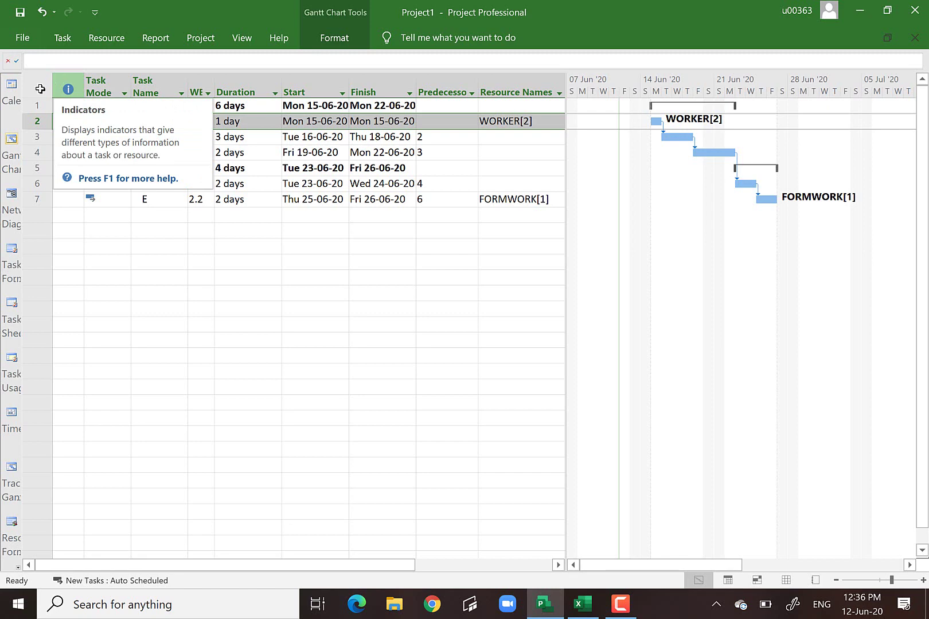
click(70, 42)
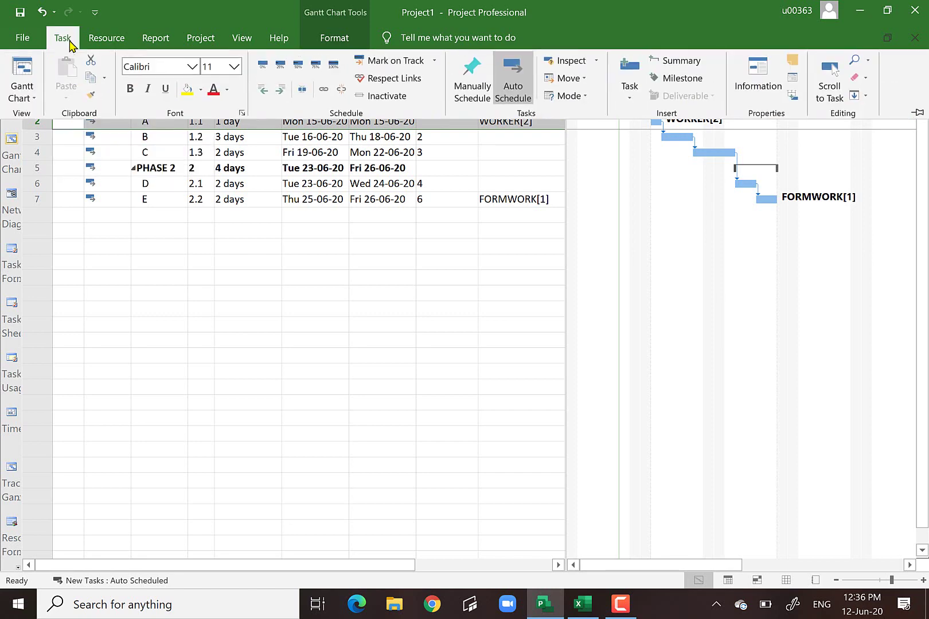
click(117, 43)
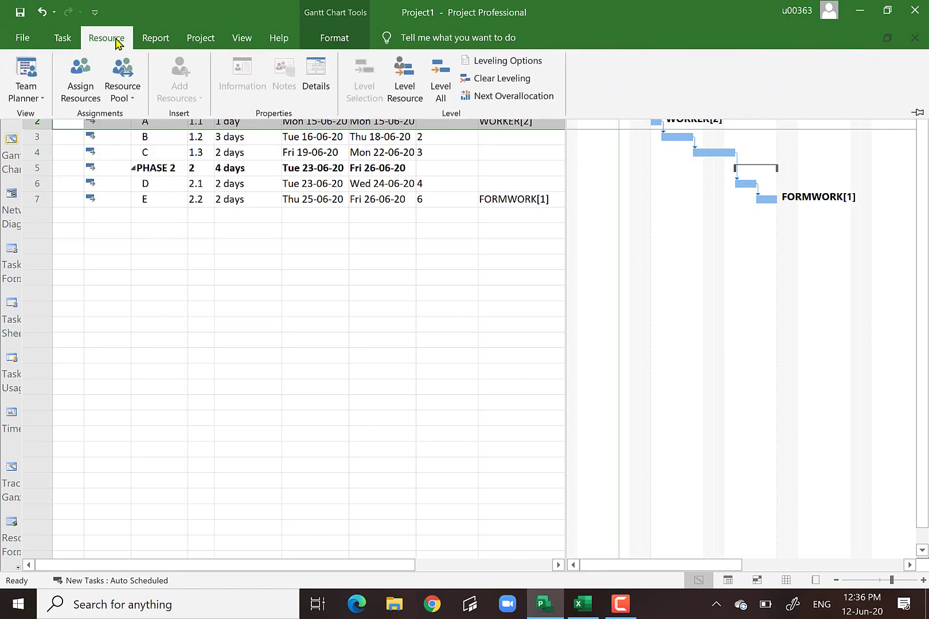
click(155, 38)
click(189, 39)
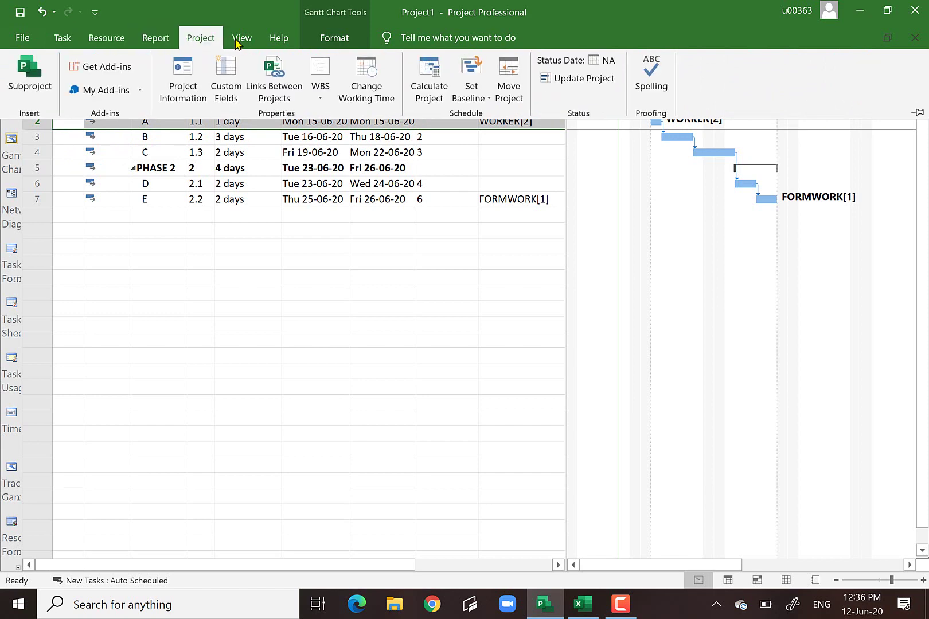
click(242, 39)
click(281, 39)
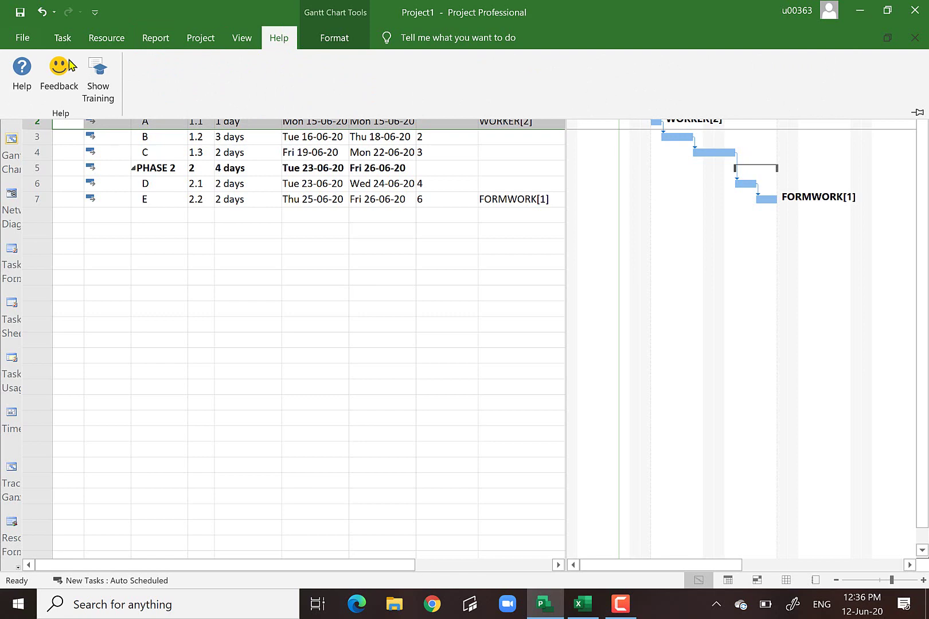
click(63, 38)
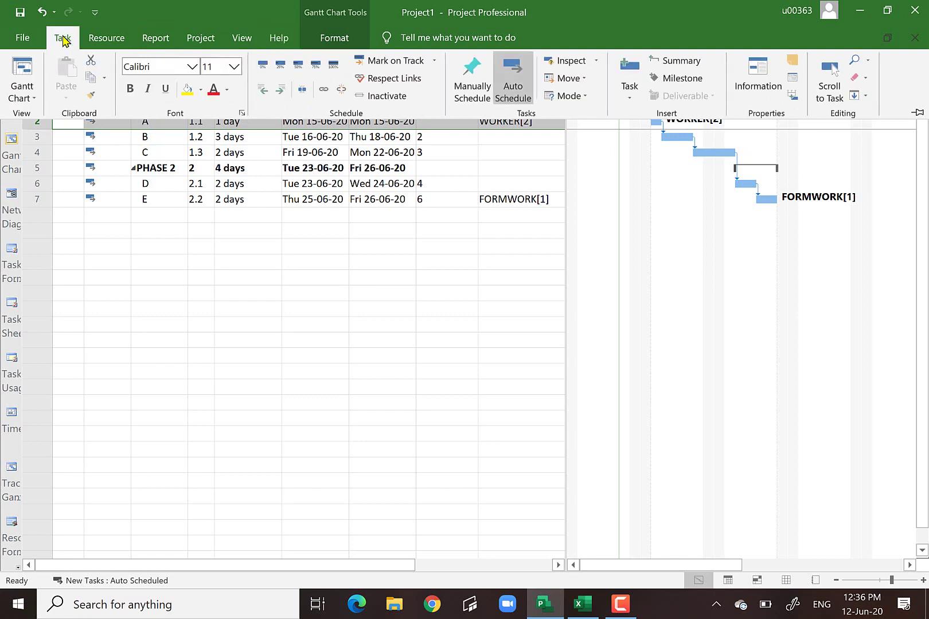